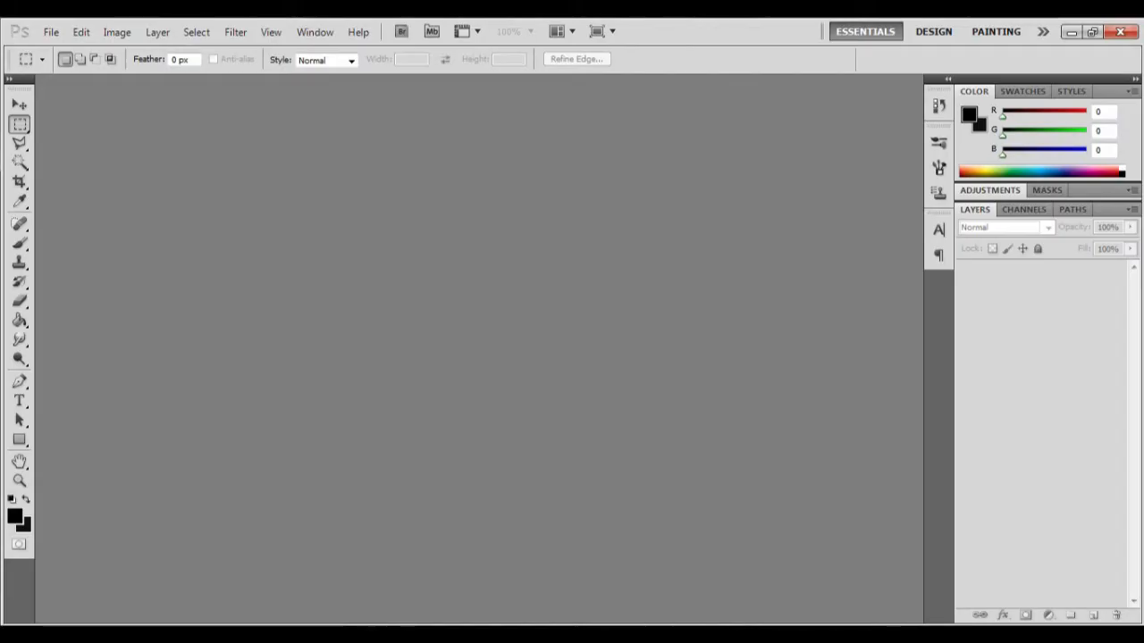
Step: Switch to 3ds Max with the claymore model open
{"action": "left_click", "coordinate": [497, 635]}
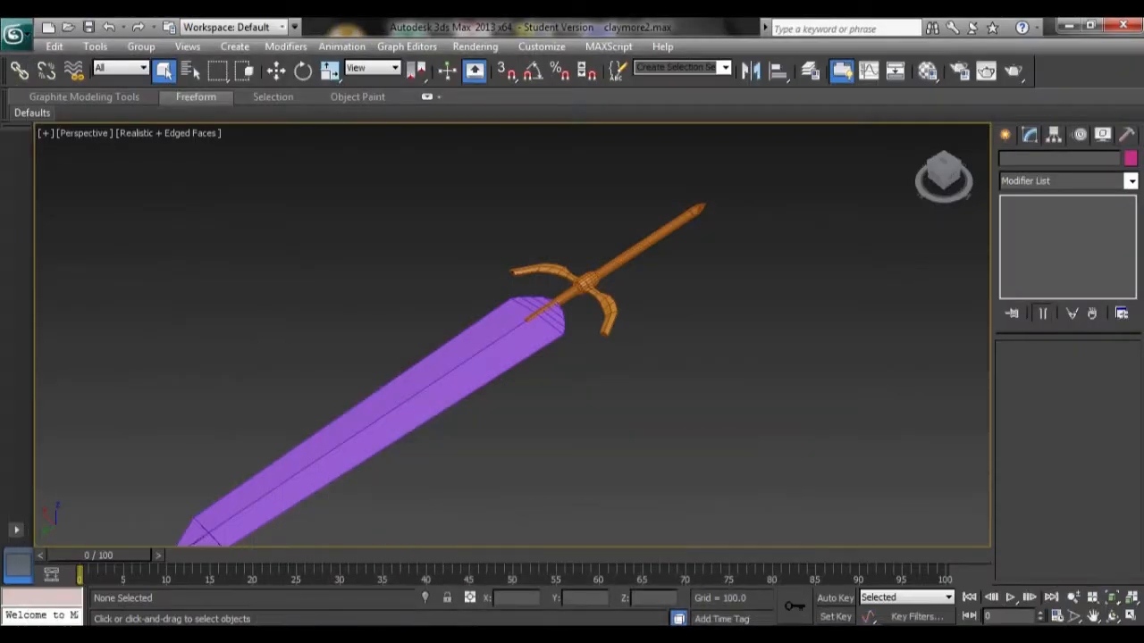
{"action": "mouse_move", "coordinate": [853, 635]}
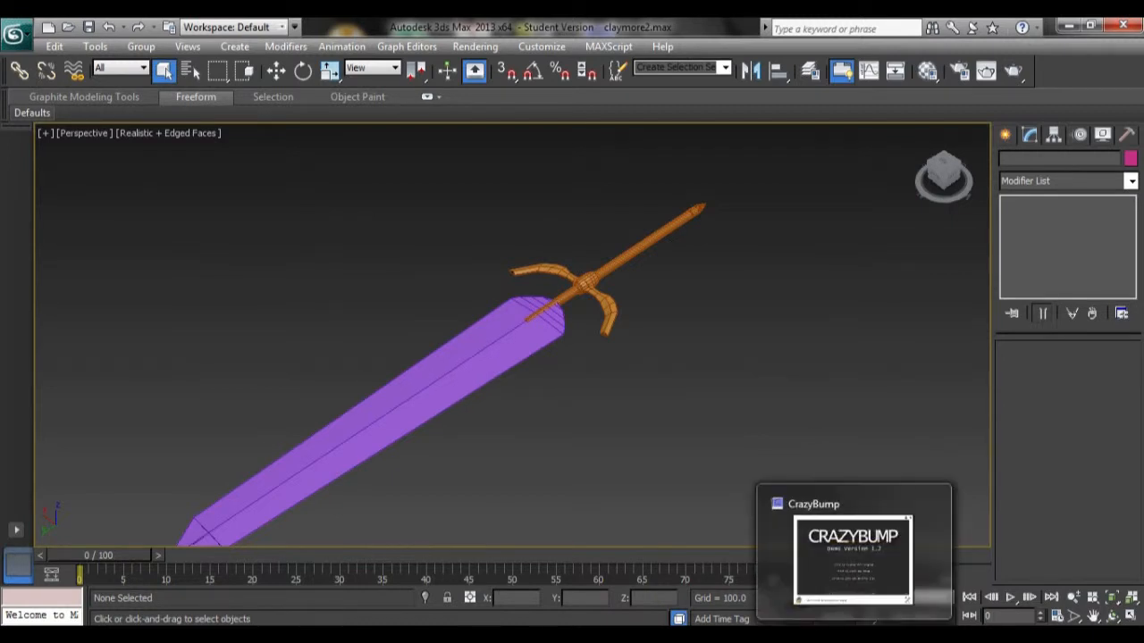
{"action": "left_click", "coordinate": [853, 635]}
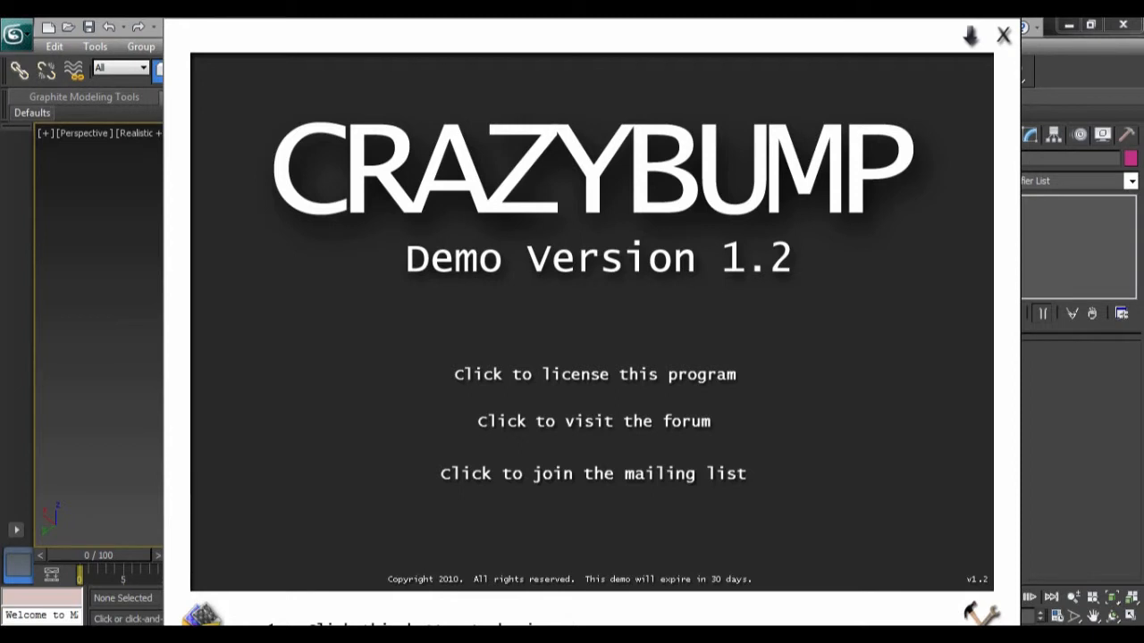
{"action": "left_click", "coordinate": [971, 38]}
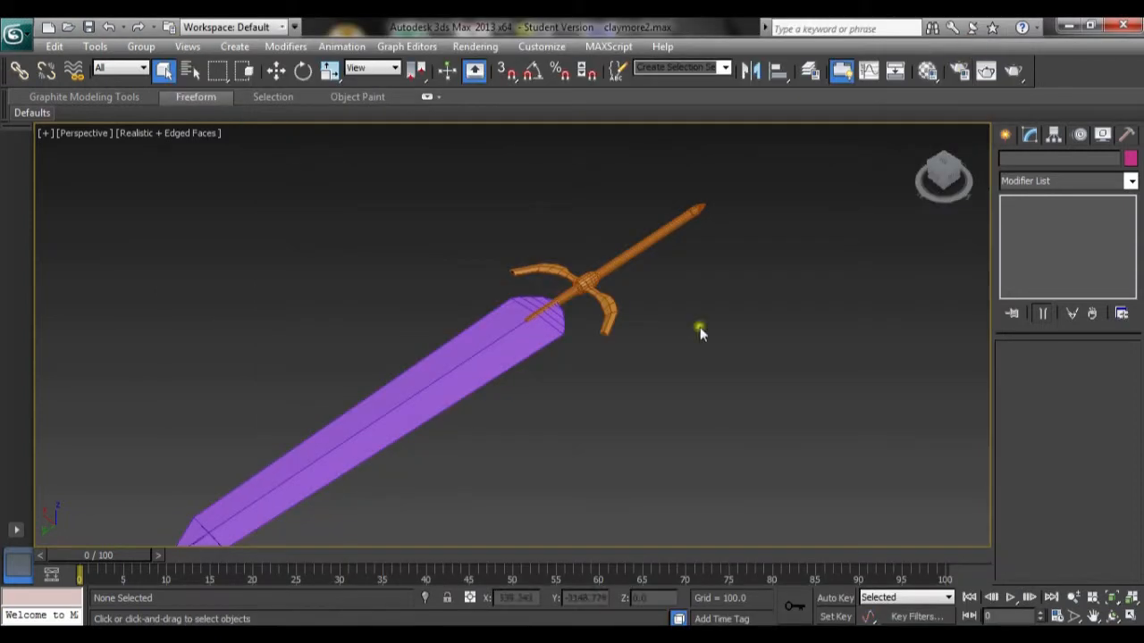
Step: Select the purple blade and add an Unwrap UVW modifier to it
{"action": "middle_click_drag", "start_coordinate": [594, 375], "coordinate": [684, 296]}
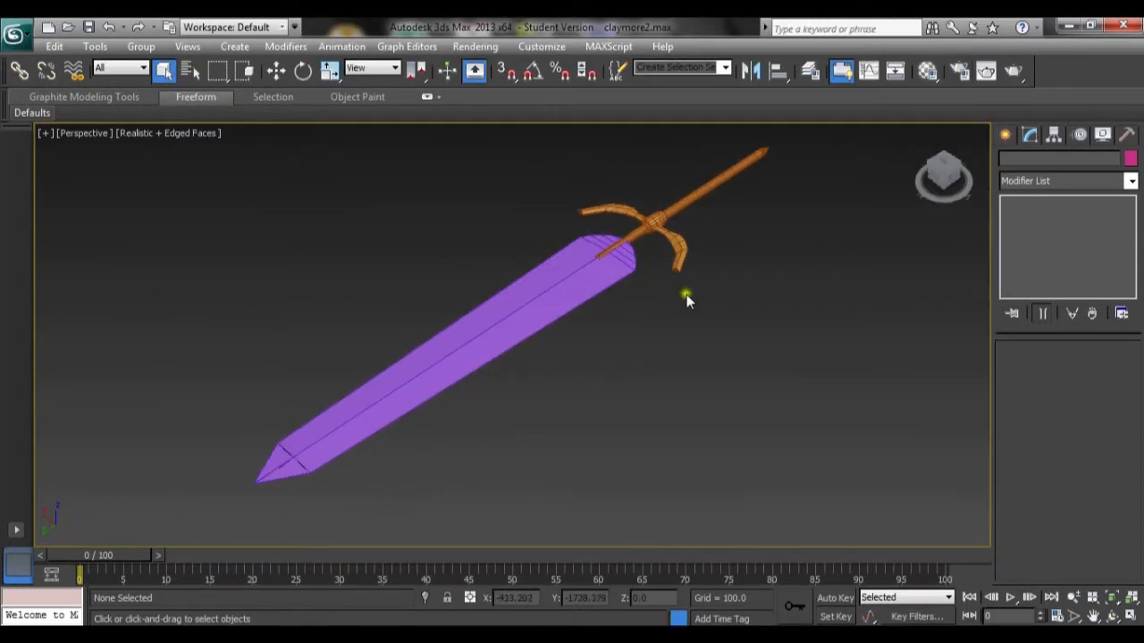
{"action": "left_click", "coordinate": [438, 385]}
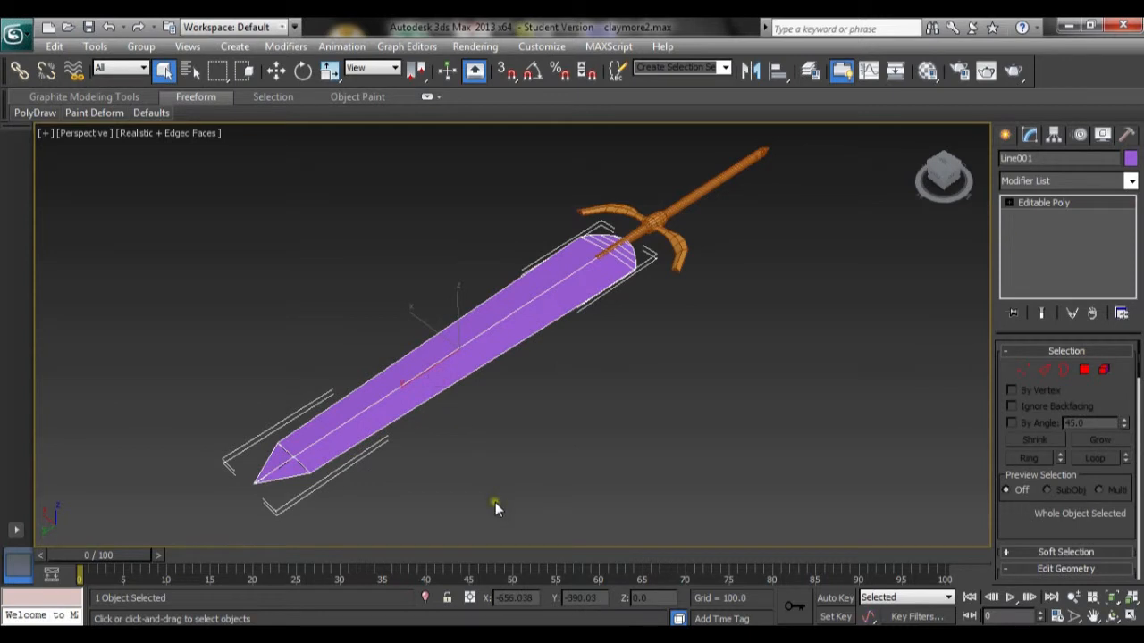
{"action": "left_click", "coordinate": [1130, 183]}
{"action": "left_click_drag", "start_coordinate": [1135, 223], "coordinate": [1136, 505]}
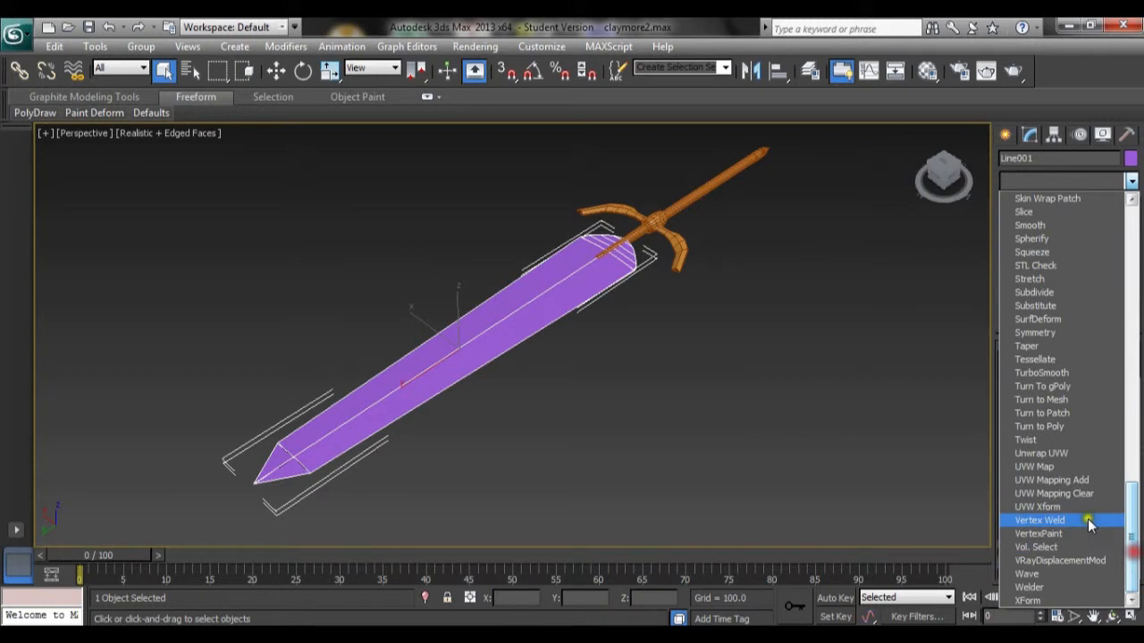
{"action": "left_click", "coordinate": [1071, 454]}
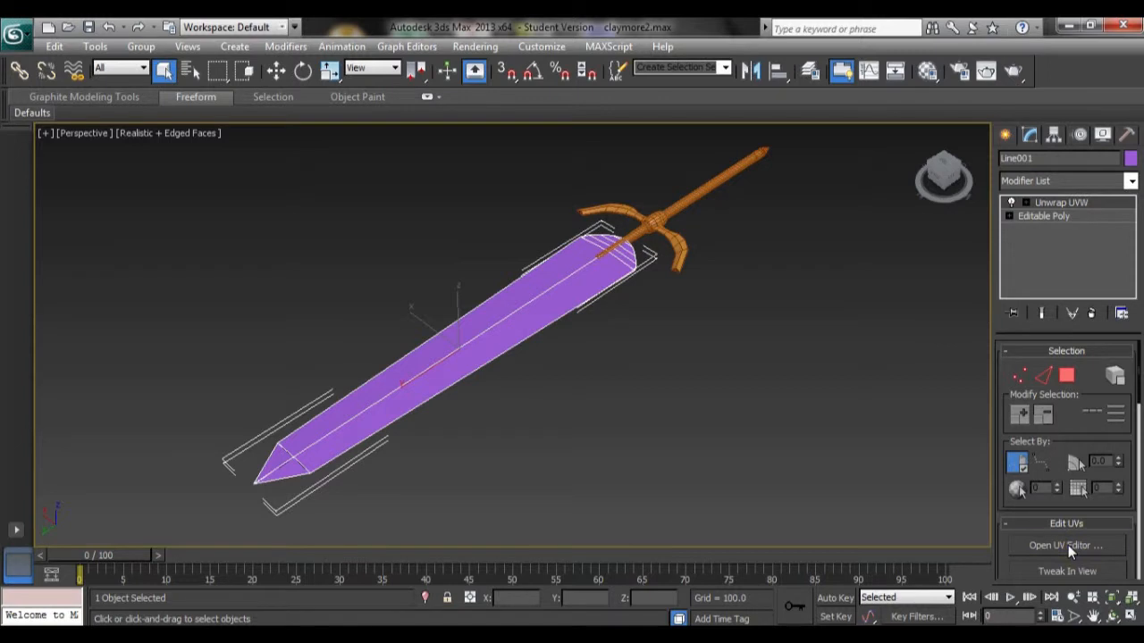
Step: Open the UV editor and apply Flatten Mapping to all of the blade's faces
{"action": "left_click", "coordinate": [1068, 545]}
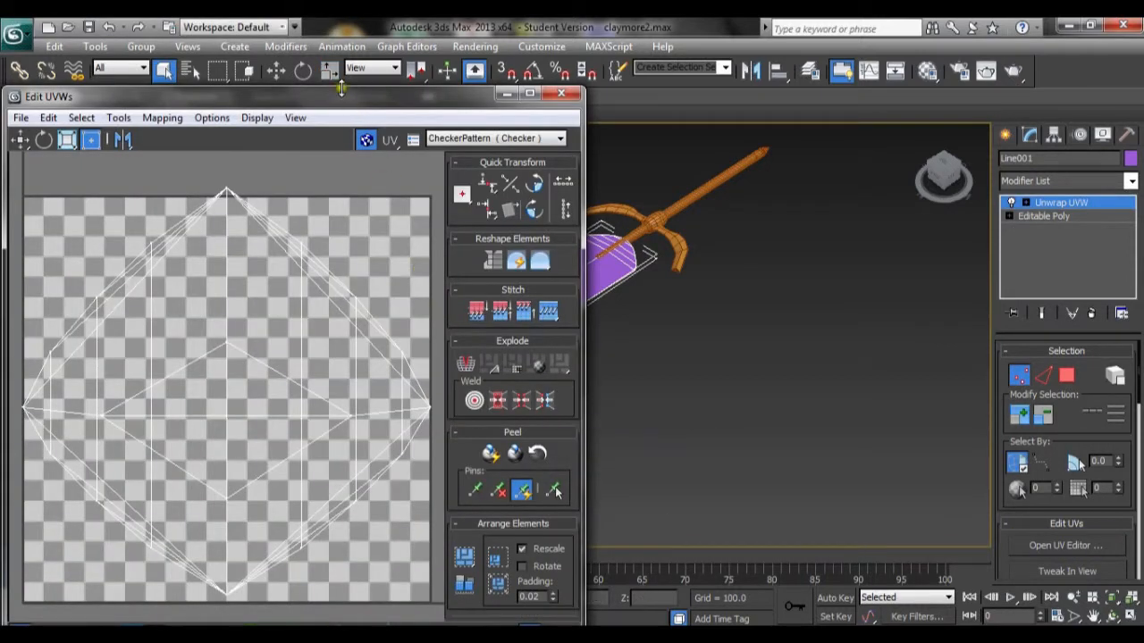
{"action": "left_click_drag", "start_coordinate": [340, 87], "coordinate": [363, 19]}
{"action": "left_click", "coordinate": [95, 568]}
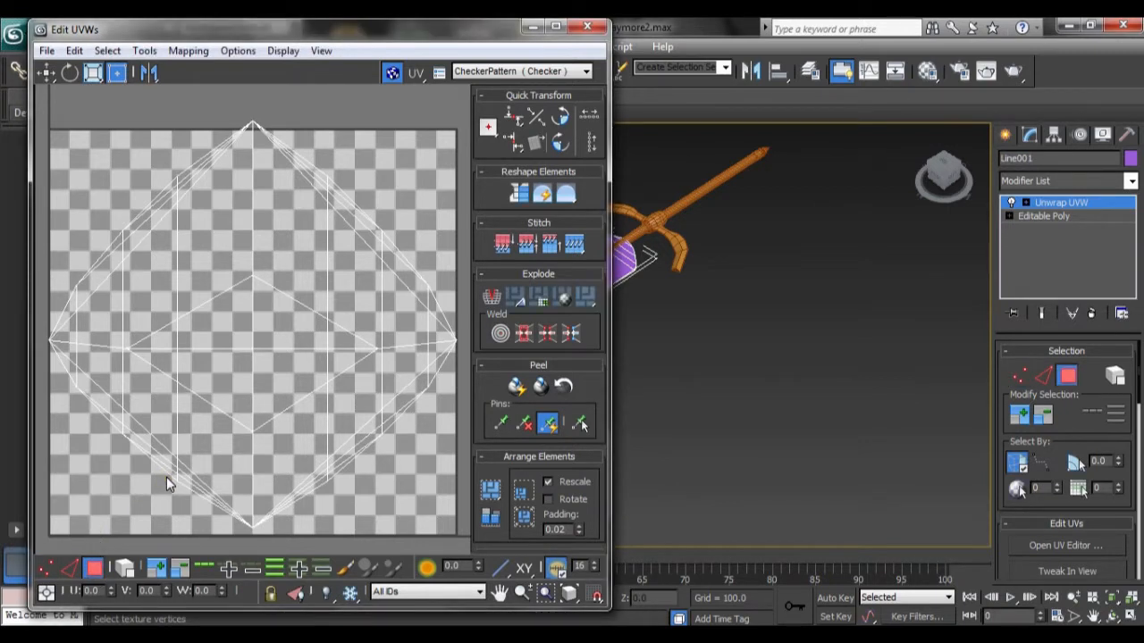
{"action": "key", "text": "ctrl+a"}
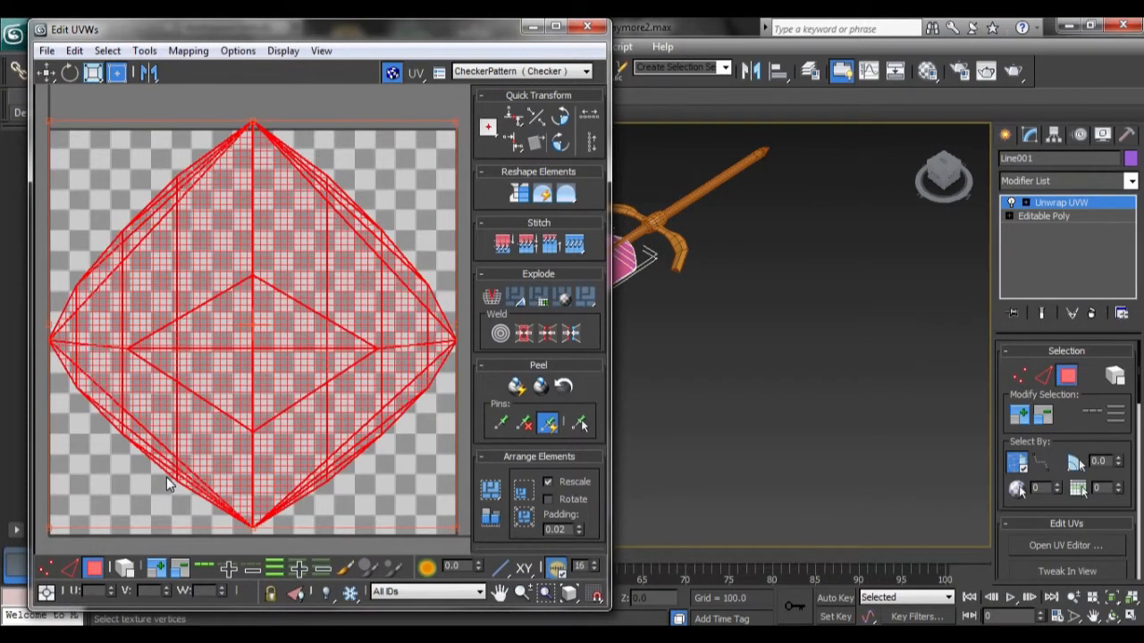
{"action": "left_click", "coordinate": [198, 52]}
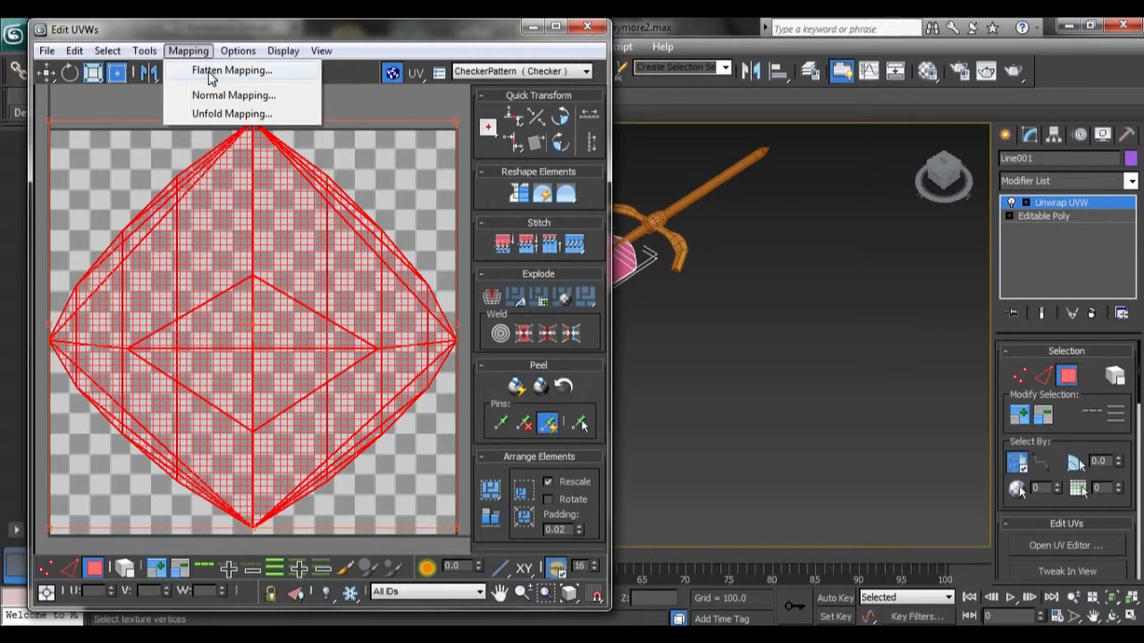
{"action": "left_click", "coordinate": [211, 73]}
{"action": "left_click", "coordinate": [239, 132]}
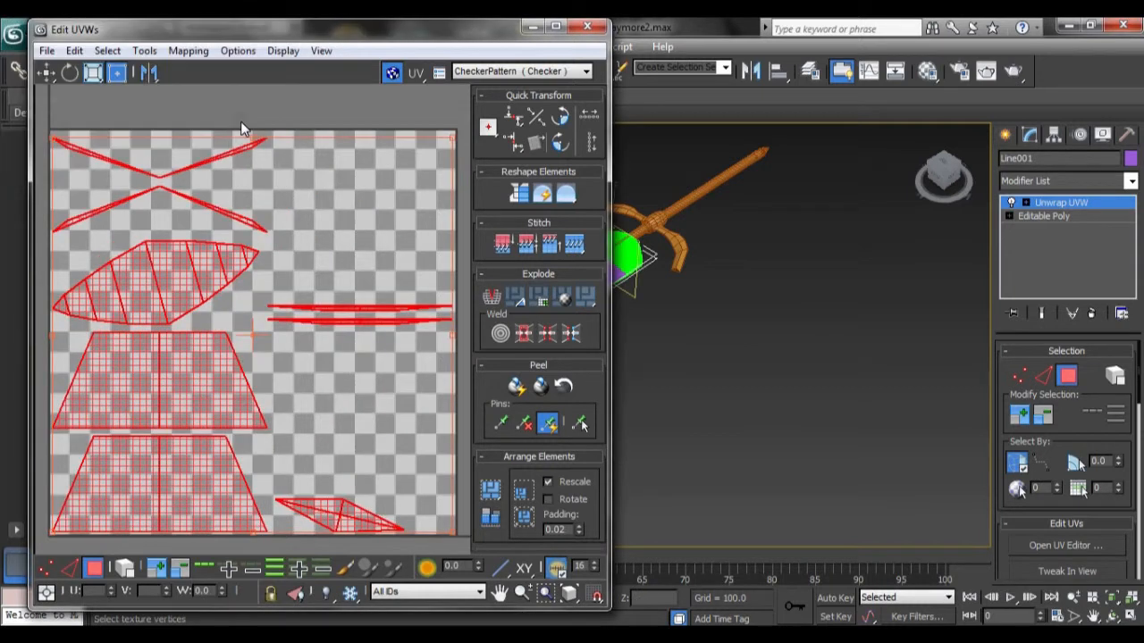
Step: Select the narrow bevel faces at the blade's tip
{"action": "middle_click_drag", "start_coordinate": [631, 386], "coordinate": [952, 253]}
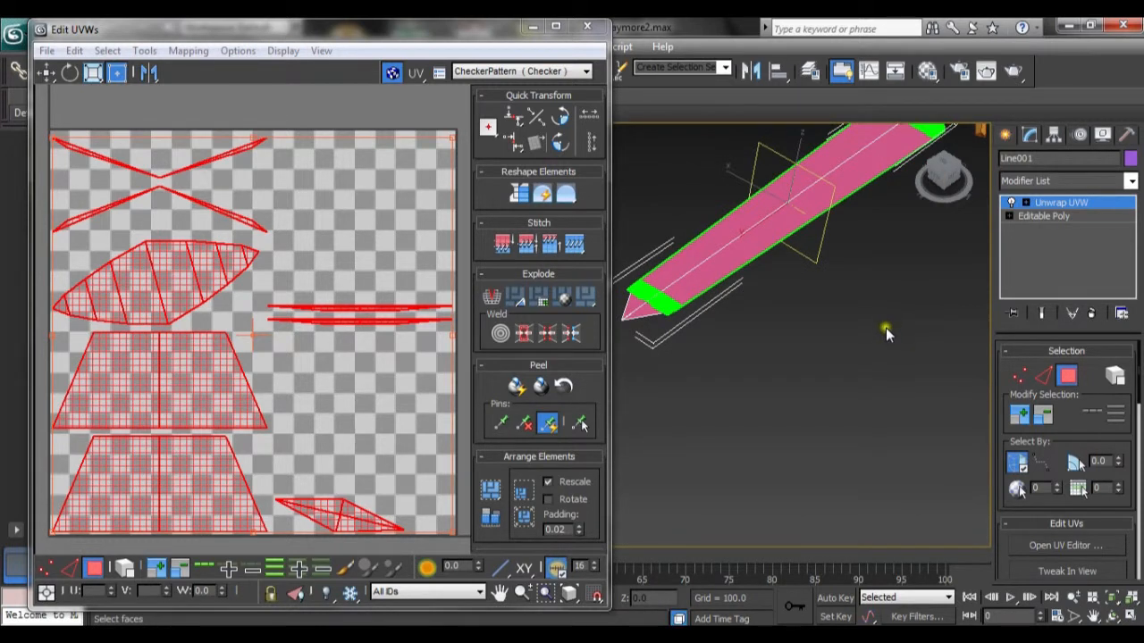
{"action": "scroll", "coordinate": [878, 364], "scroll_direction": "up", "scroll_amount": 5}
{"action": "middle_click_drag", "start_coordinate": [825, 384], "coordinate": [695, 358], "text": "alt"}
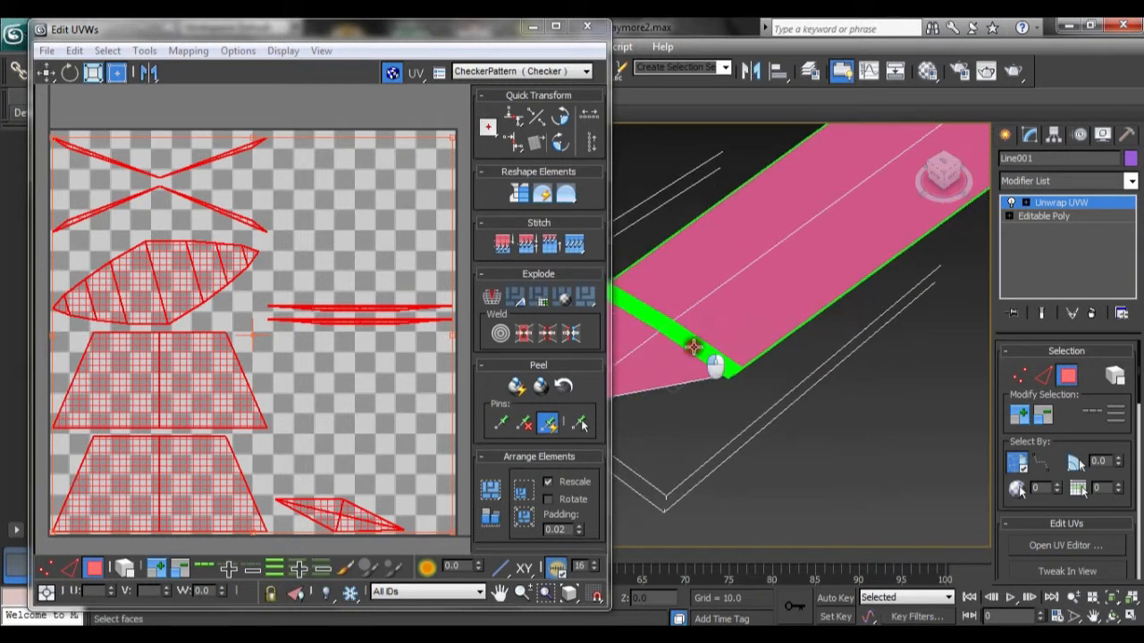
{"action": "left_click", "coordinate": [695, 347]}
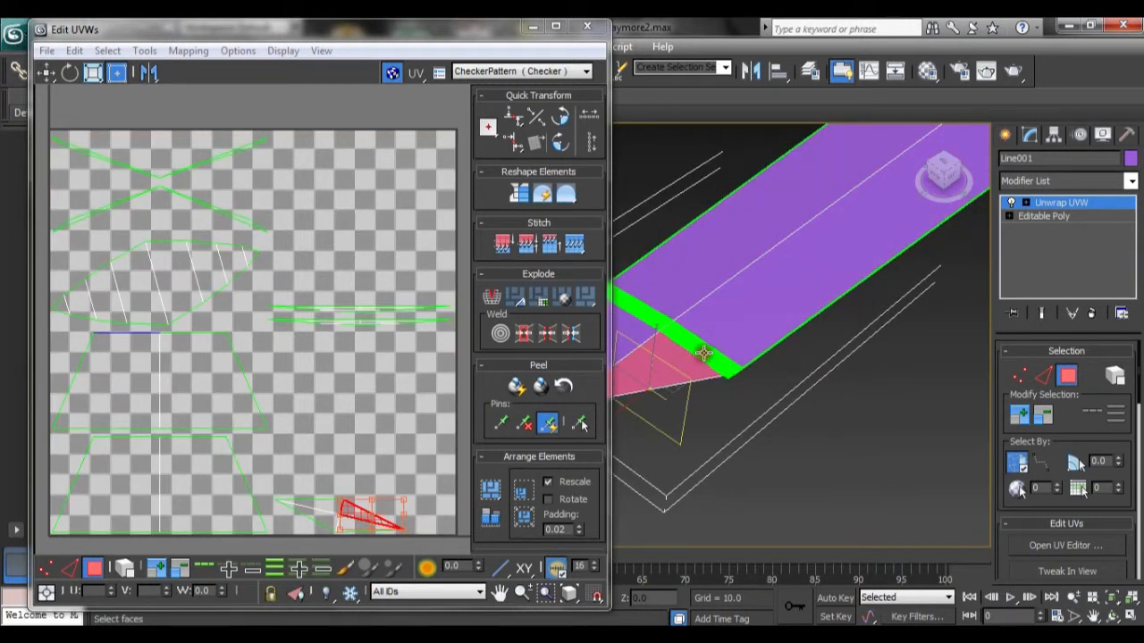
{"action": "left_click", "coordinate": [720, 345], "text": "ctrl"}
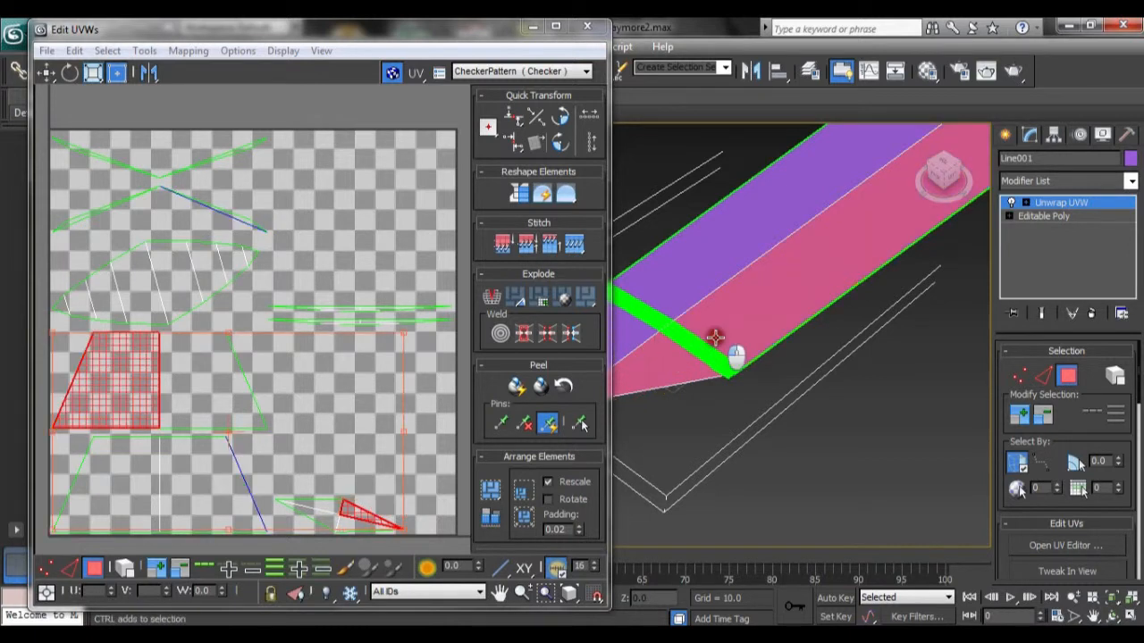
{"action": "left_click", "coordinate": [684, 292], "text": "ctrl"}
Step: Add the bevel faces around the blade's base to the selection
{"action": "middle_click_drag", "start_coordinate": [847, 264], "coordinate": [710, 488]}
{"action": "mouse_move", "coordinate": [869, 345]}
{"action": "middle_mouse_down"}
{"action": "mouse_move", "coordinate": [756, 453]}
{"action": "mouse_move", "coordinate": [647, 470]}
{"action": "middle_mouse_up"}
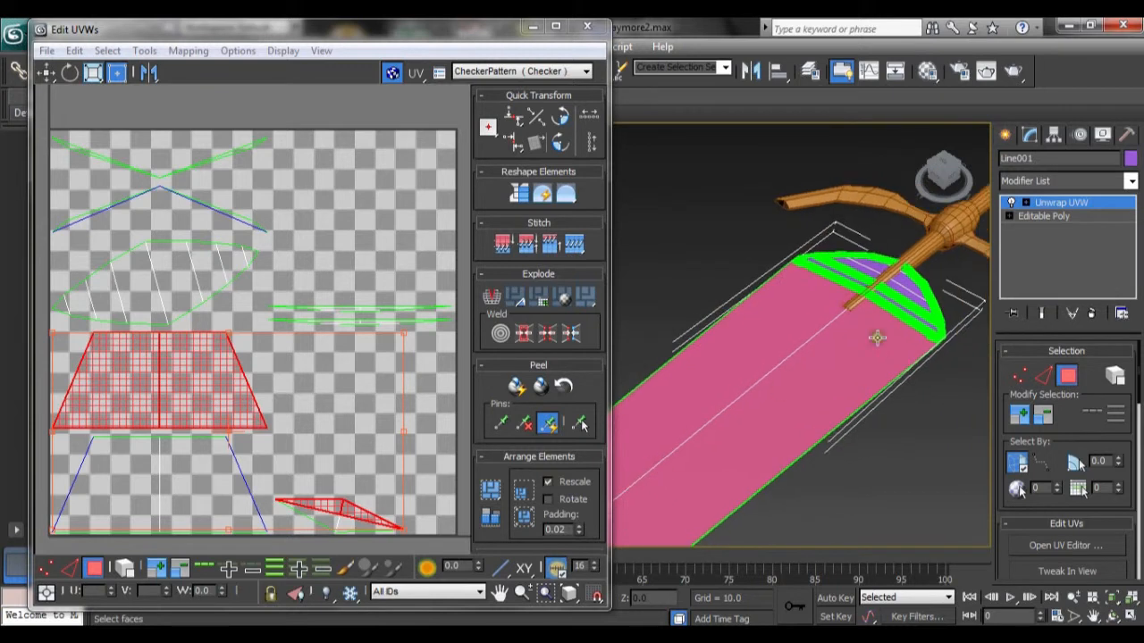
{"action": "scroll", "coordinate": [871, 341], "scroll_direction": "up", "scroll_amount": 4}
{"action": "middle_click_drag", "start_coordinate": [872, 339], "coordinate": [571, 362]}
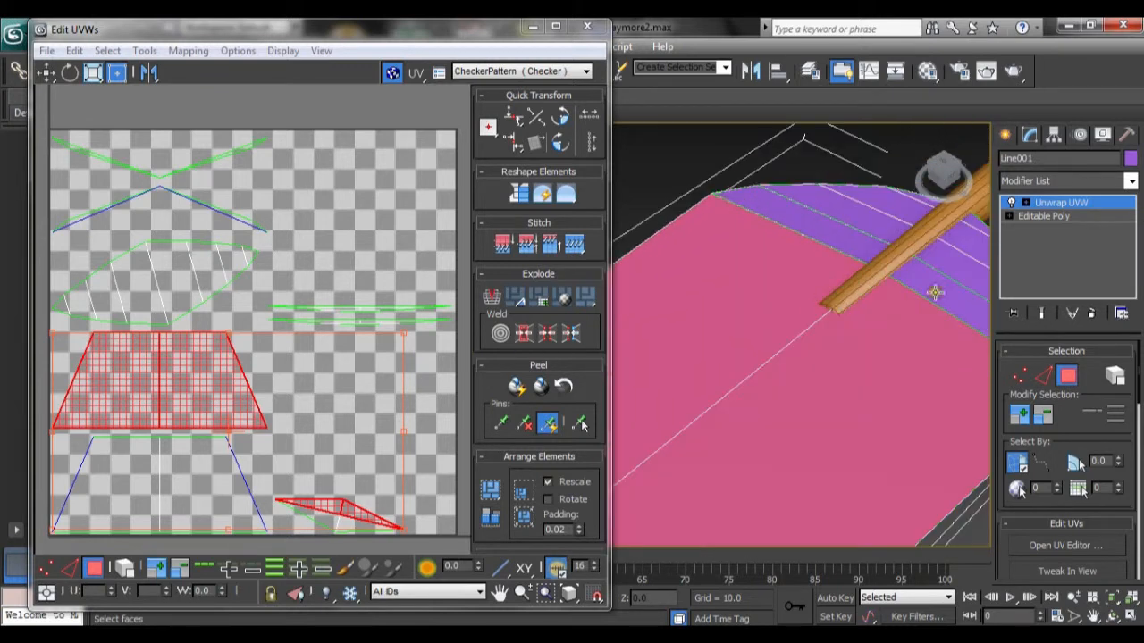
{"action": "middle_click_drag", "start_coordinate": [935, 294], "coordinate": [848, 319], "text": "alt"}
{"action": "left_click", "coordinate": [845, 312], "text": "ctrl"}
{"action": "left_click", "coordinate": [881, 301], "text": "ctrl"}
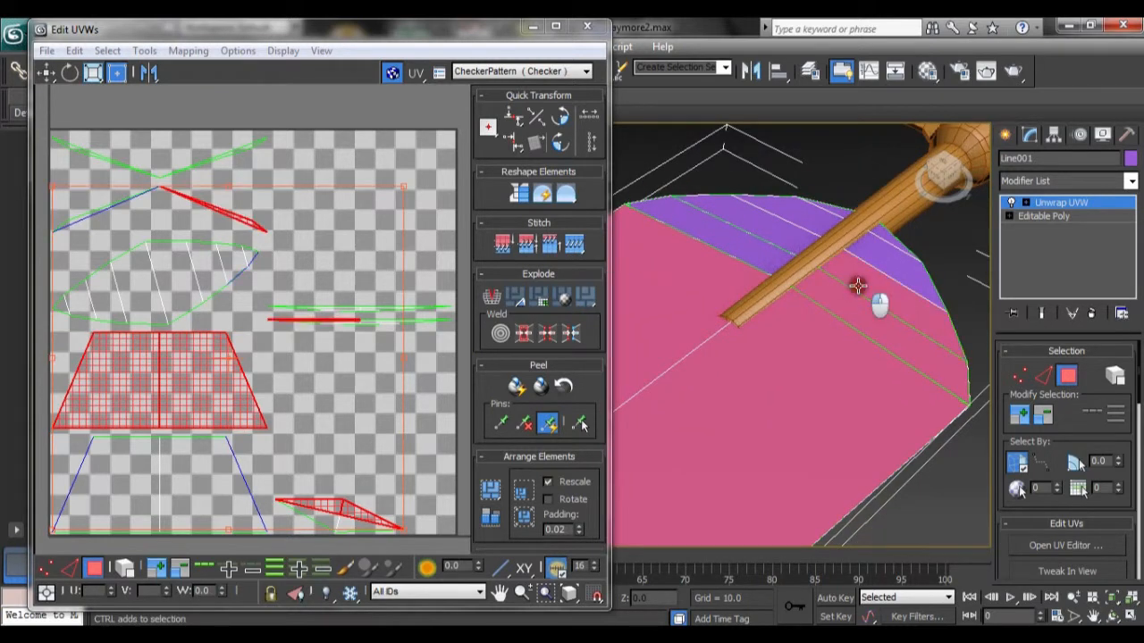
{"action": "left_click", "coordinate": [881, 235], "text": "ctrl"}
{"action": "left_click", "coordinate": [853, 216], "text": "ctrl"}
{"action": "left_click", "coordinate": [830, 216], "text": "ctrl"}
{"action": "left_click", "coordinate": [789, 238], "text": "ctrl"}
{"action": "left_click", "coordinate": [754, 253], "text": "ctrl"}
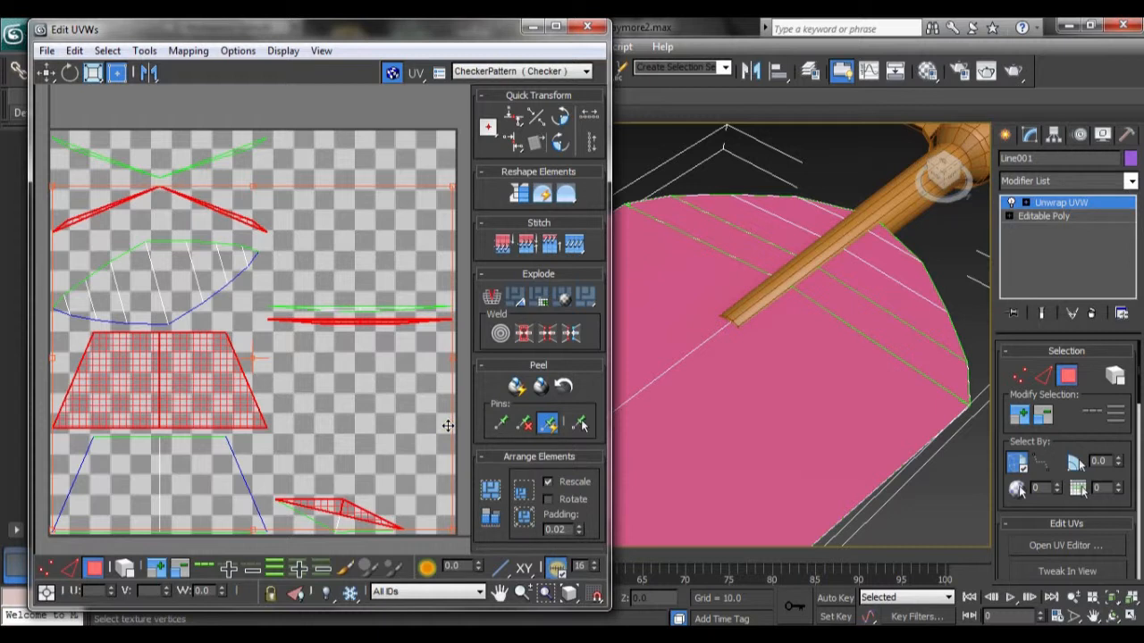
Step: Apply Flatten Mapping to the selected bevel faces
{"action": "left_click", "coordinate": [188, 50]}
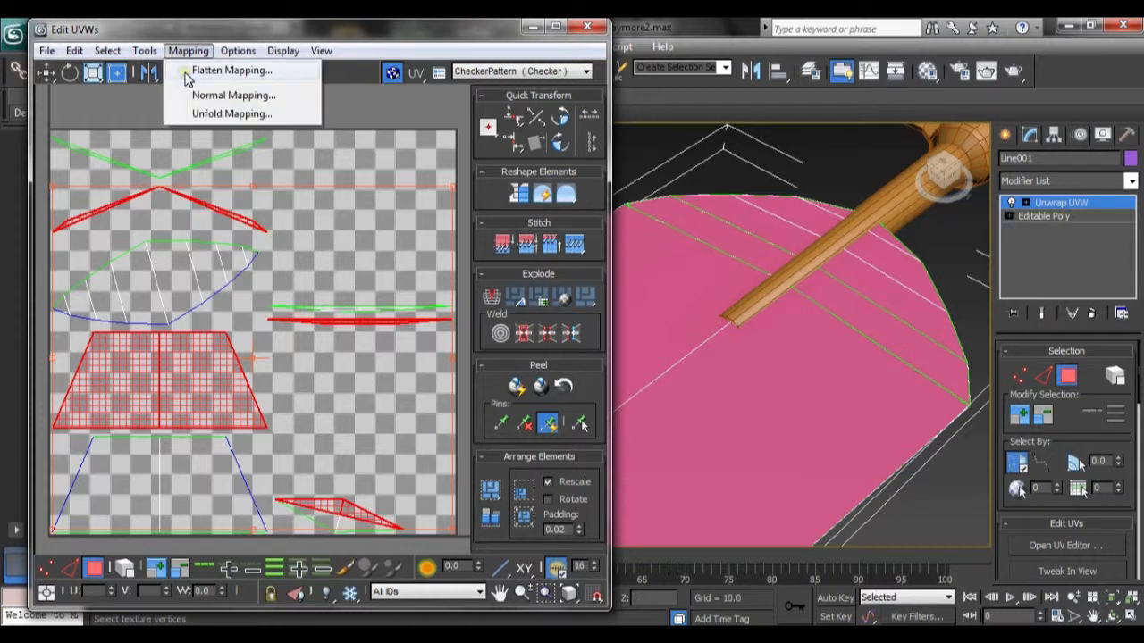
{"action": "left_click", "coordinate": [185, 71]}
{"action": "left_click", "coordinate": [314, 125]}
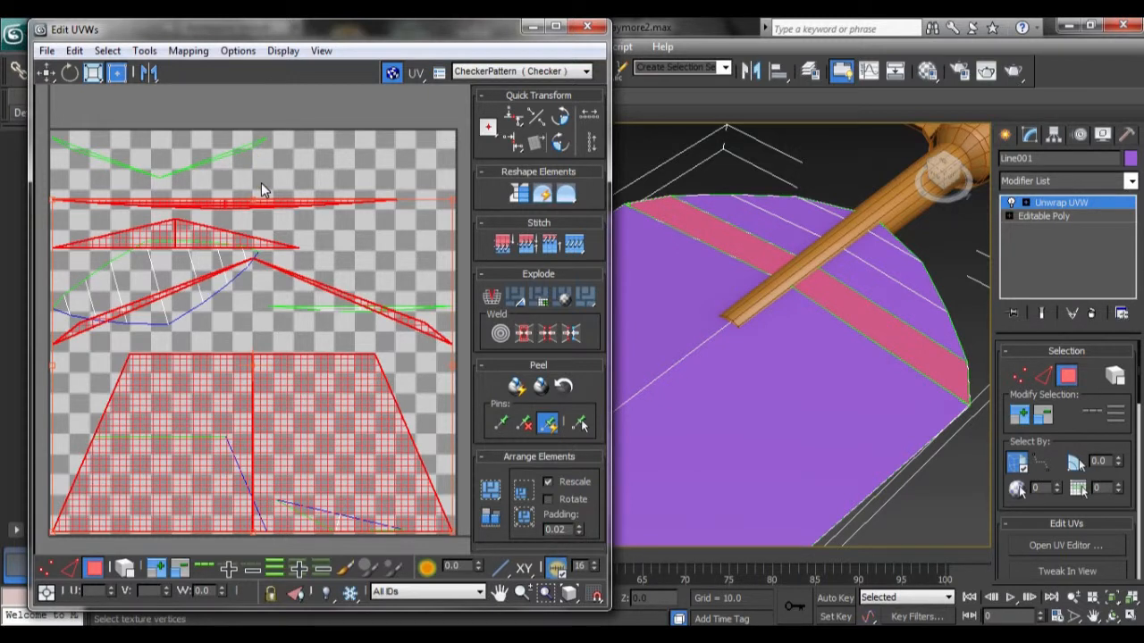
Step: Apply a planar projection to the selected faces
{"action": "left_click", "coordinate": [202, 52]}
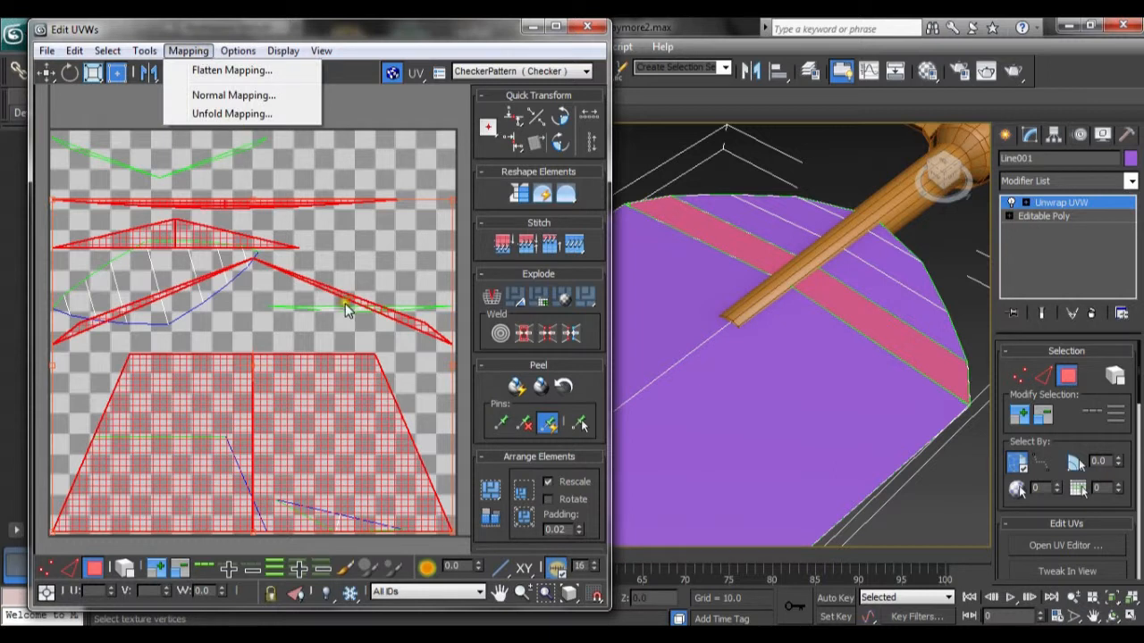
{"action": "left_click_drag", "start_coordinate": [1138, 361], "coordinate": [1137, 474]}
{"action": "left_click", "coordinate": [1034, 506]}
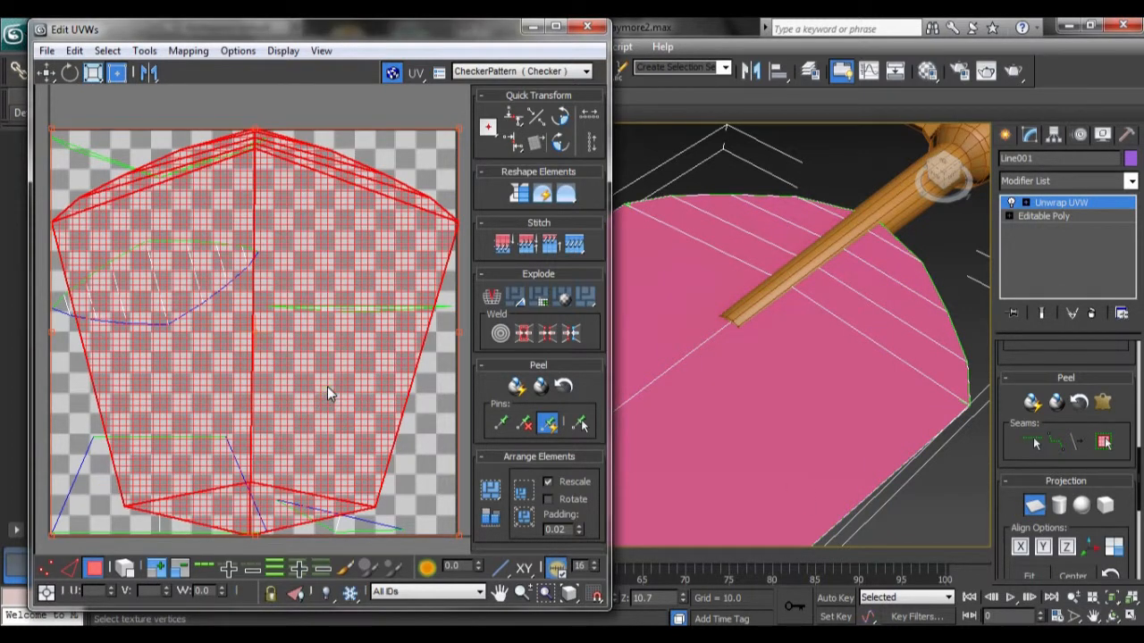
Step: Cycle the planar projection's alignment through the X, Y and Z axes, ending on Z
{"action": "scroll", "coordinate": [327, 386], "scroll_direction": "down", "scroll_amount": 3}
{"action": "scroll", "coordinate": [668, 358], "scroll_direction": "down", "scroll_amount": 6}
{"action": "middle_click_drag", "start_coordinate": [669, 358], "coordinate": [992, 203]}
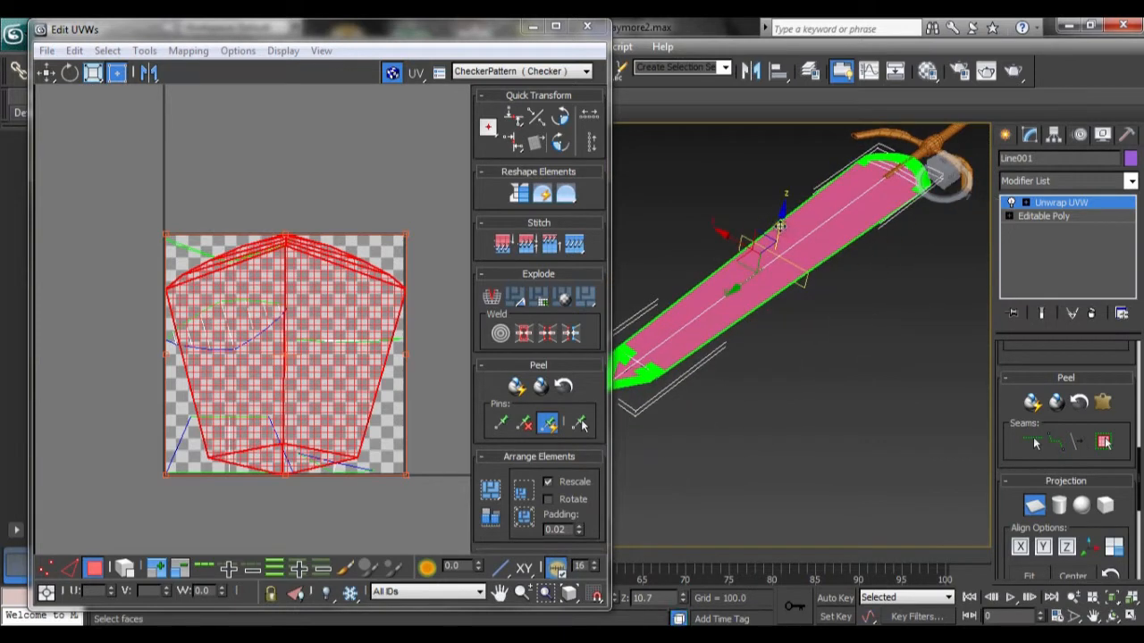
{"action": "mouse_move", "coordinate": [804, 233]}
{"action": "left_mouse_down"}
{"action": "mouse_move", "coordinate": [801, 217]}
{"action": "mouse_move", "coordinate": [803, 228]}
{"action": "left_mouse_up"}
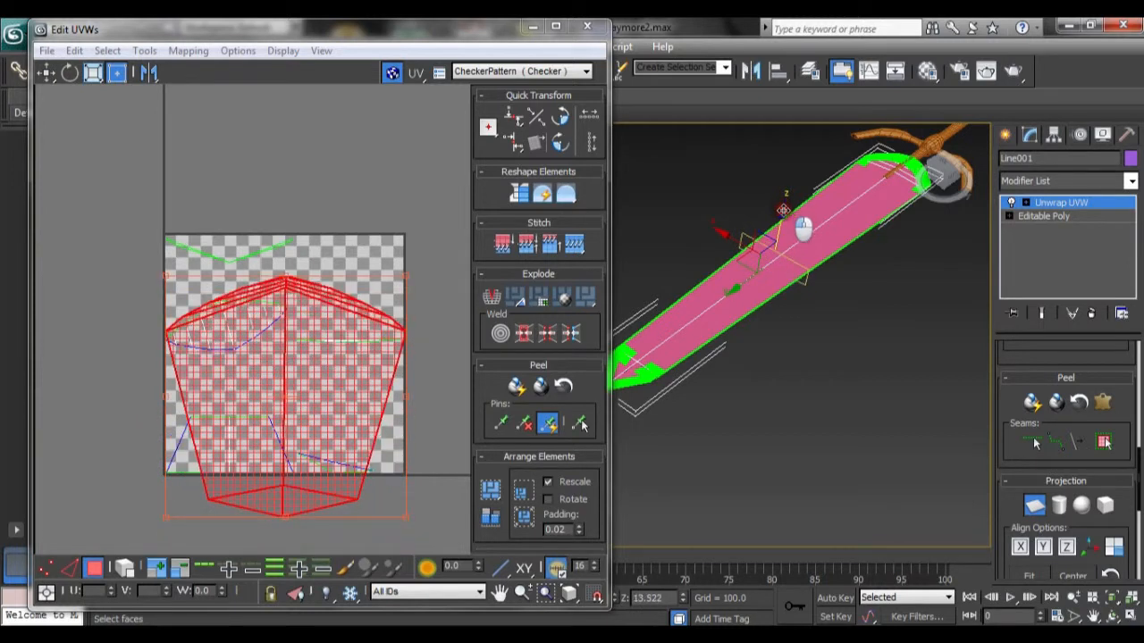
{"action": "left_click", "coordinate": [1025, 552]}
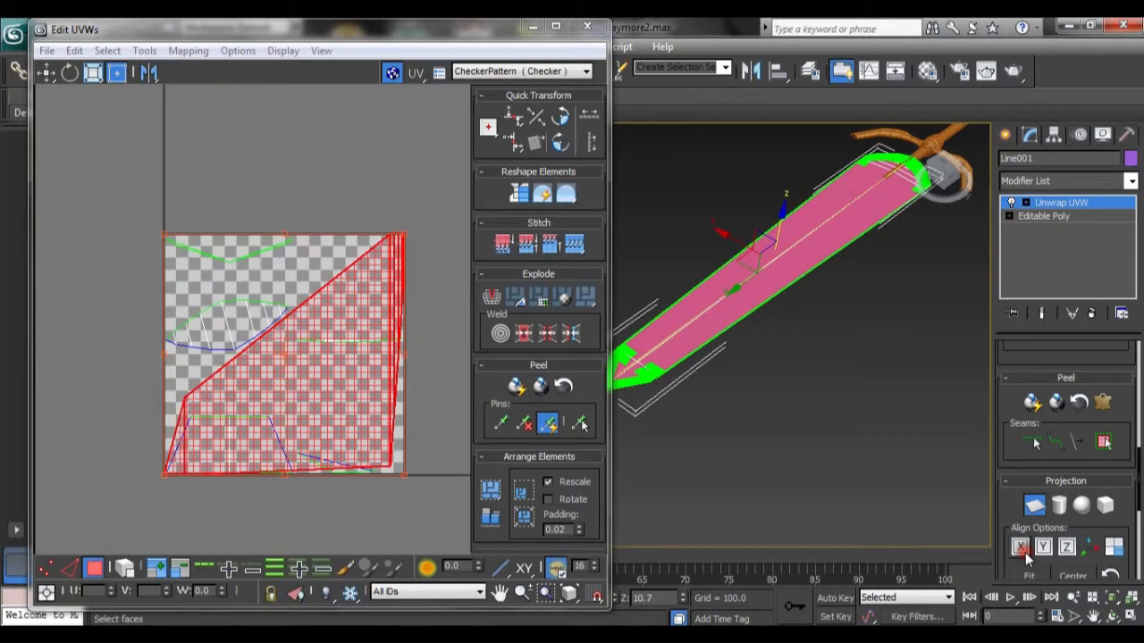
{"action": "left_click", "coordinate": [1043, 547]}
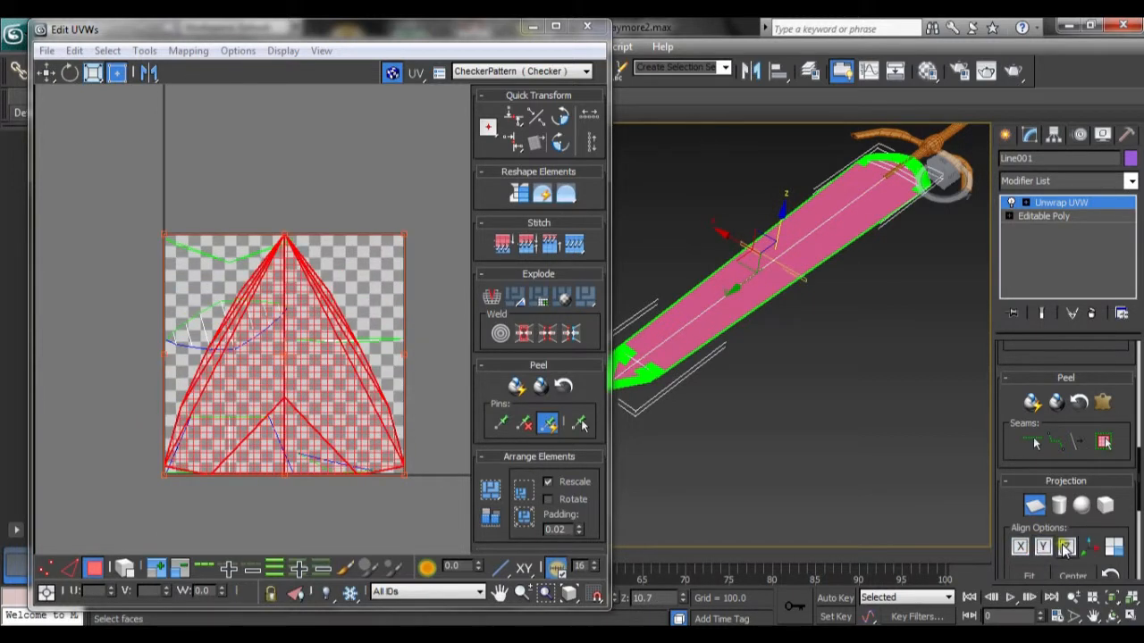
{"action": "left_click", "coordinate": [1066, 548]}
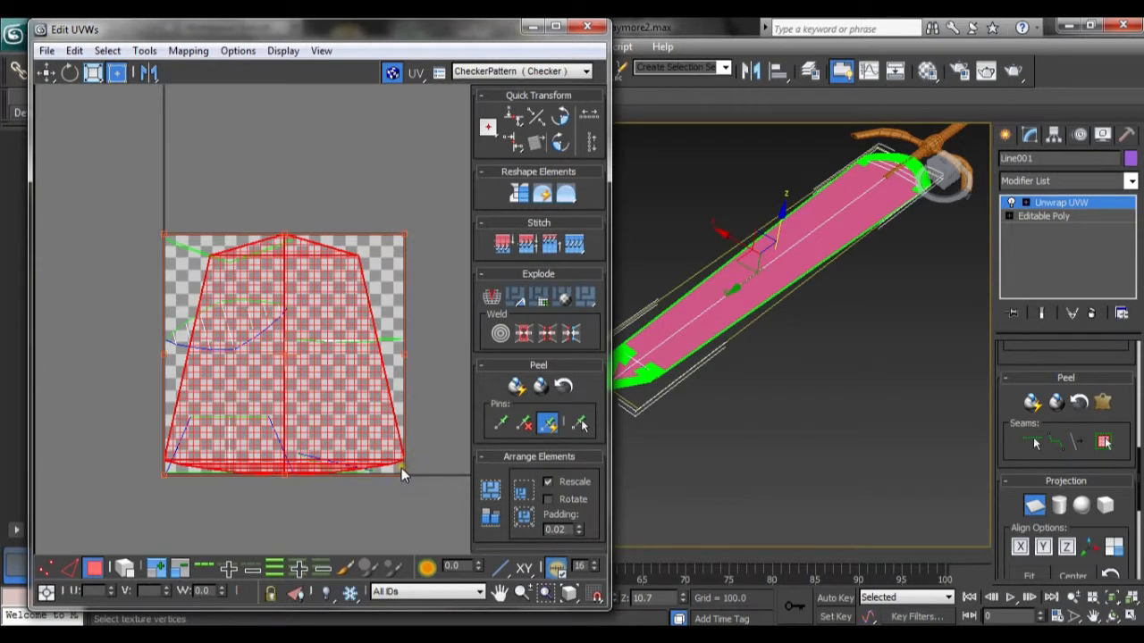
Step: Move the planar-mapped faces up, outside the texture square in the UV editor
{"action": "scroll", "coordinate": [401, 468], "scroll_direction": "up", "scroll_amount": 1}
{"action": "scroll", "coordinate": [401, 468], "scroll_direction": "down", "scroll_amount": 1}
{"action": "scroll", "coordinate": [298, 358], "scroll_direction": "down", "scroll_amount": 2}
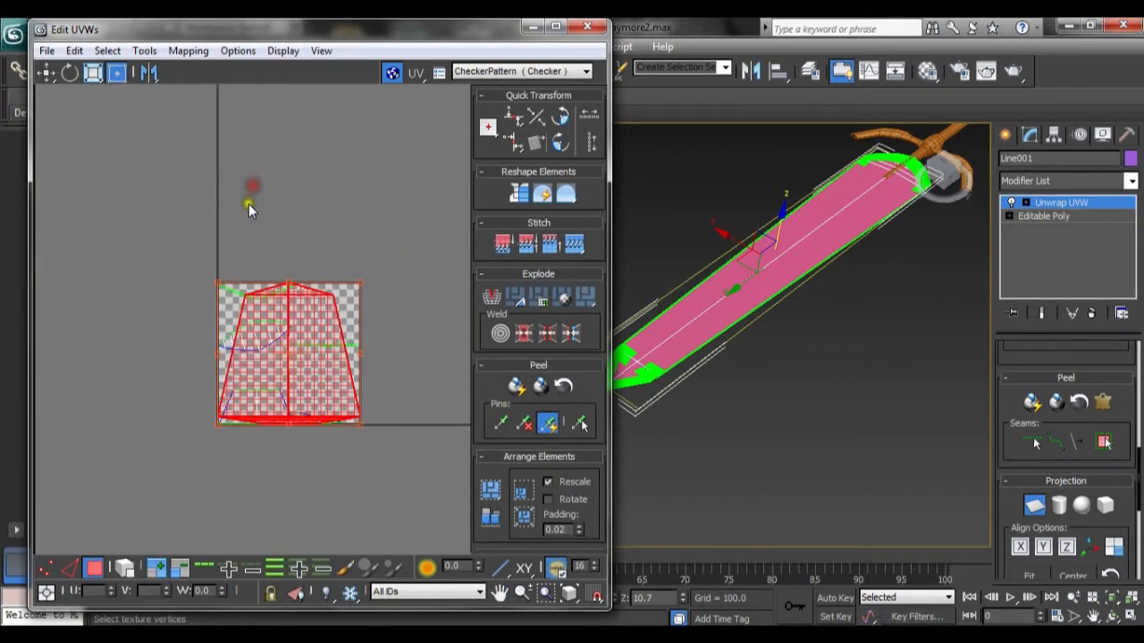
{"action": "left_click", "coordinate": [69, 568]}
{"action": "left_click", "coordinate": [96, 569]}
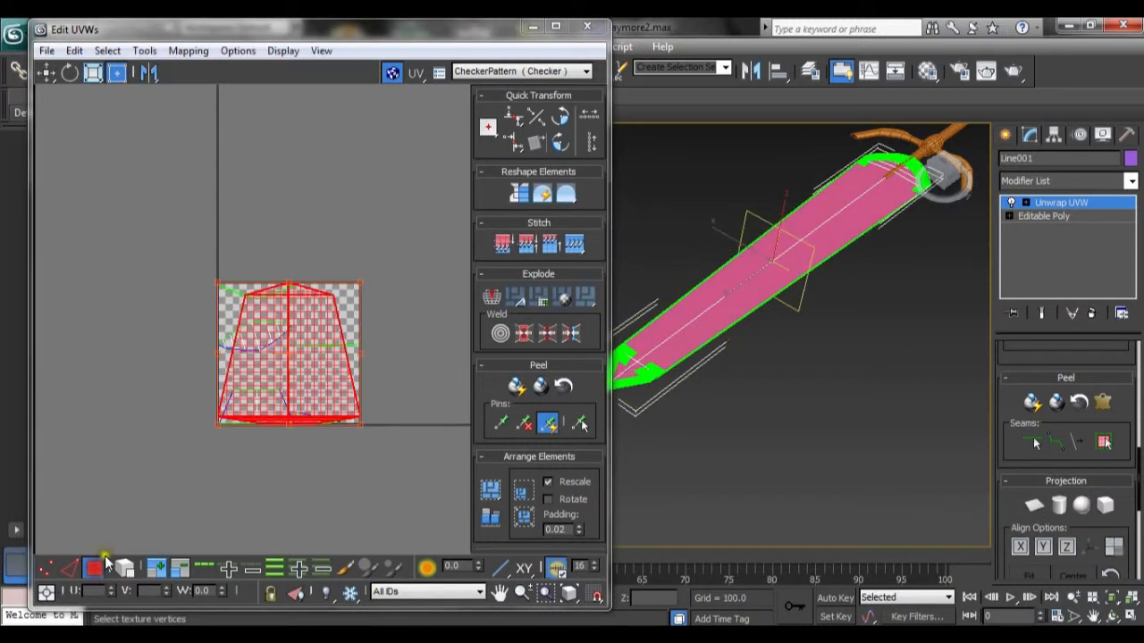
{"action": "left_click_drag", "start_coordinate": [252, 408], "coordinate": [272, 203]}
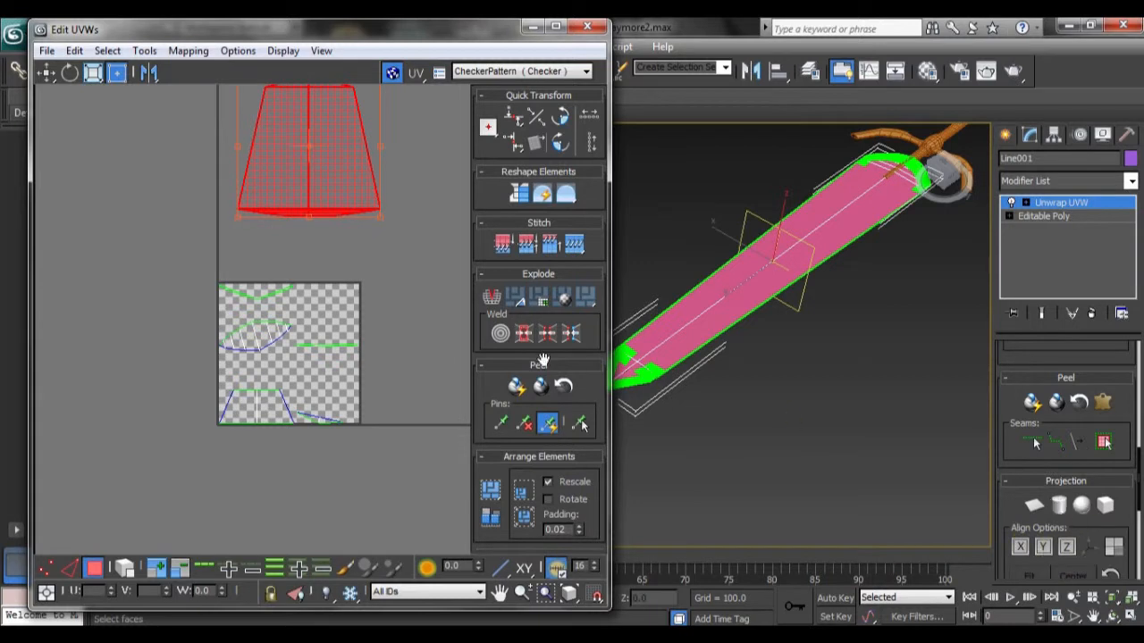
{"action": "middle_click_drag", "start_coordinate": [402, 273], "coordinate": [402, 341]}
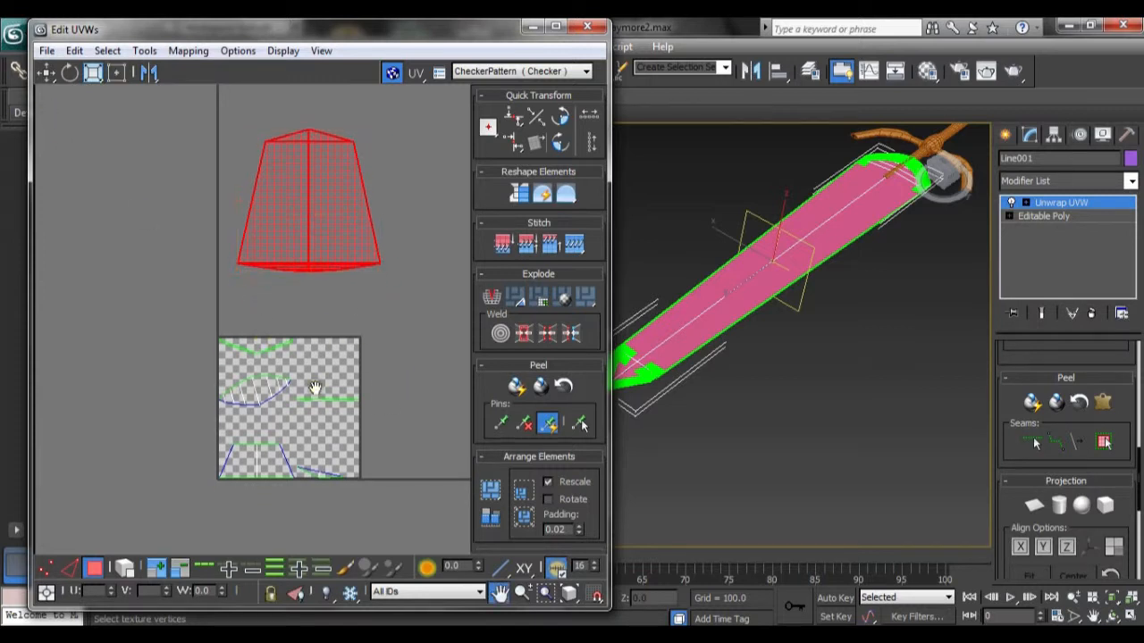
{"action": "middle_click_drag", "start_coordinate": [312, 396], "coordinate": [324, 355]}
{"action": "scroll", "coordinate": [328, 357], "scroll_direction": "up", "scroll_amount": 4}
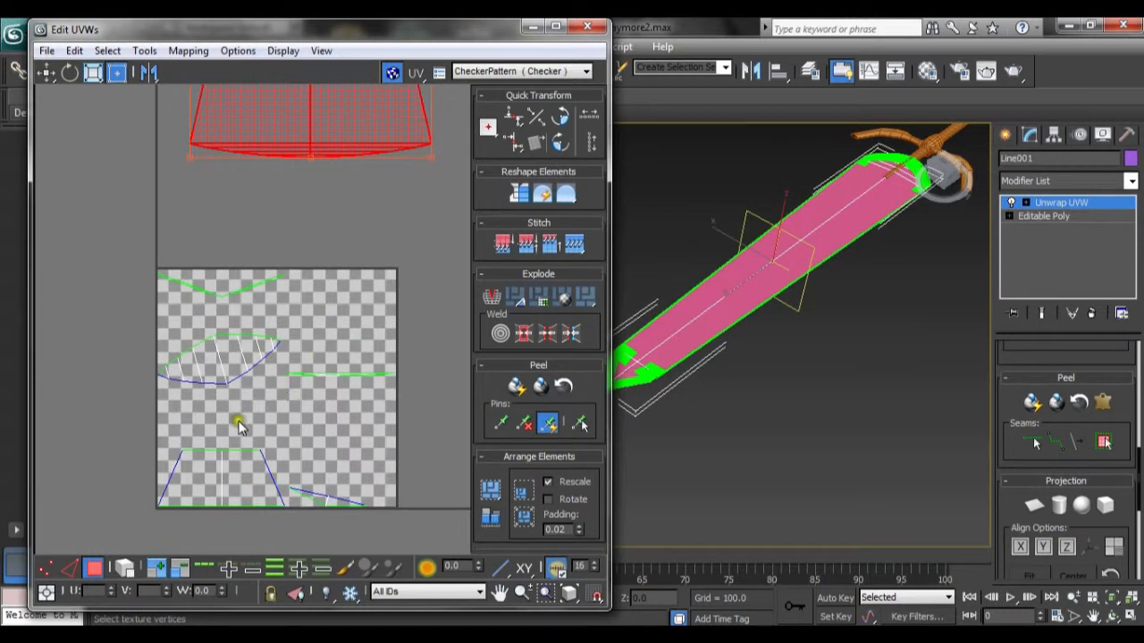
Step: Select the blade's remaining flat faces and apply a planar projection, cycling its alignment through Y, X and Z
{"action": "left_click", "coordinate": [305, 384]}
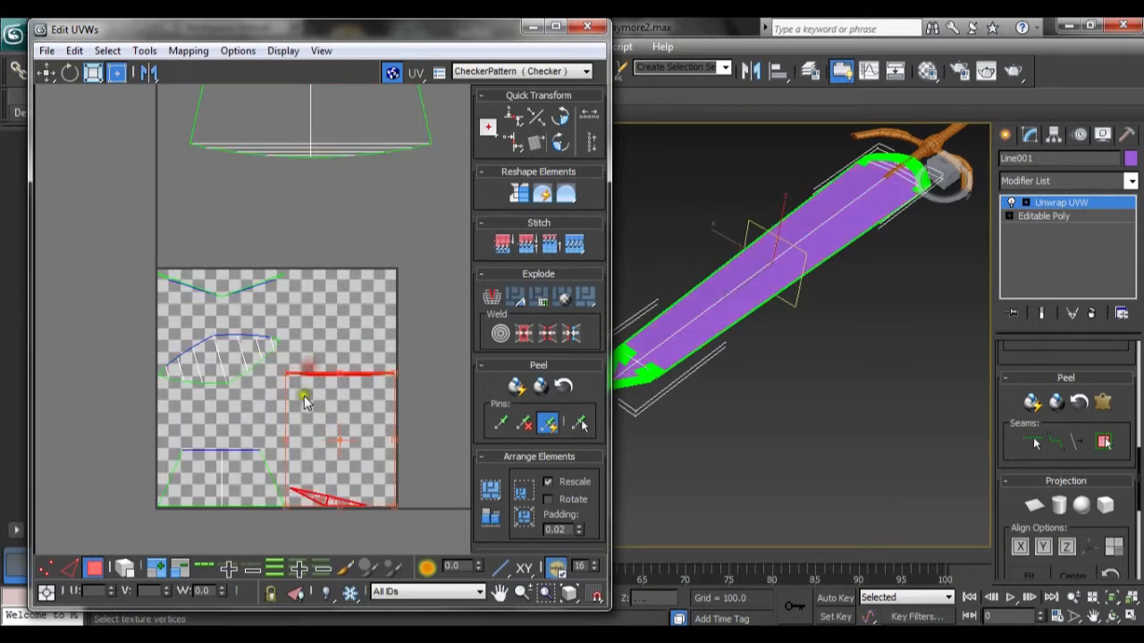
{"action": "left_click", "coordinate": [233, 487], "text": "ctrl"}
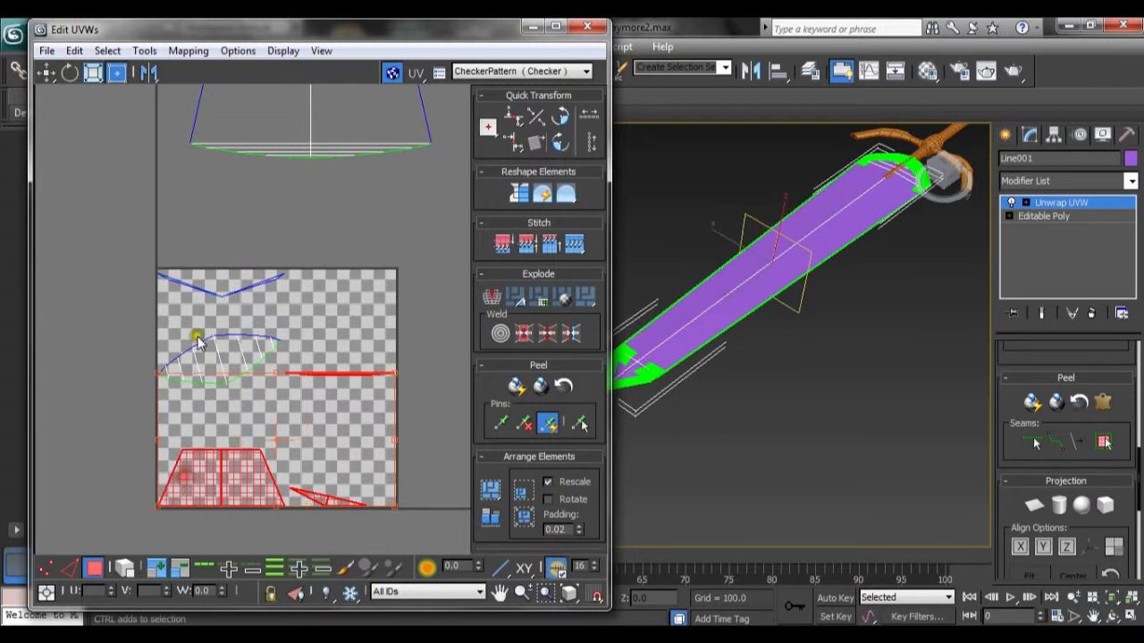
{"action": "left_click", "coordinate": [266, 285], "text": "ctrl"}
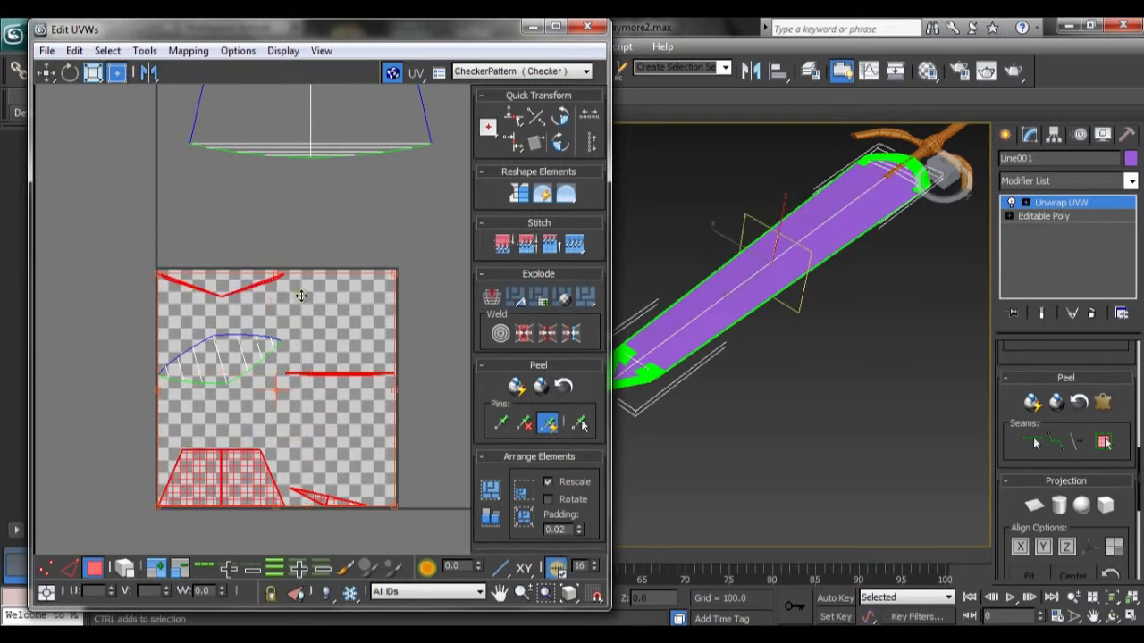
{"action": "left_click", "coordinate": [1034, 506]}
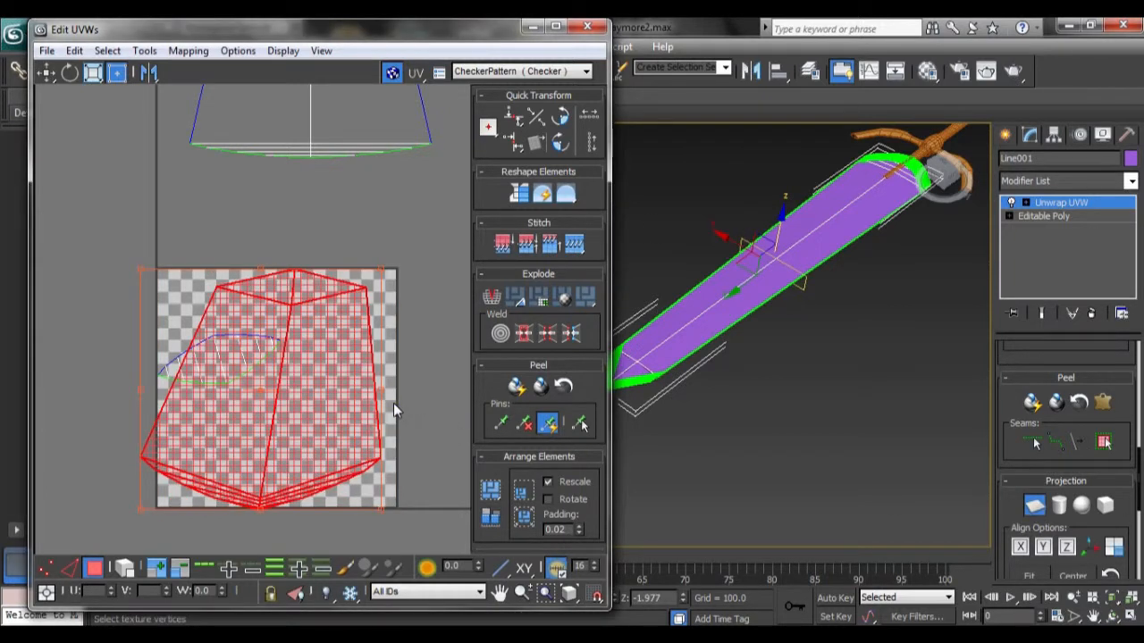
{"action": "left_click", "coordinate": [1042, 547]}
{"action": "left_click", "coordinate": [1019, 548]}
{"action": "left_click", "coordinate": [1066, 547]}
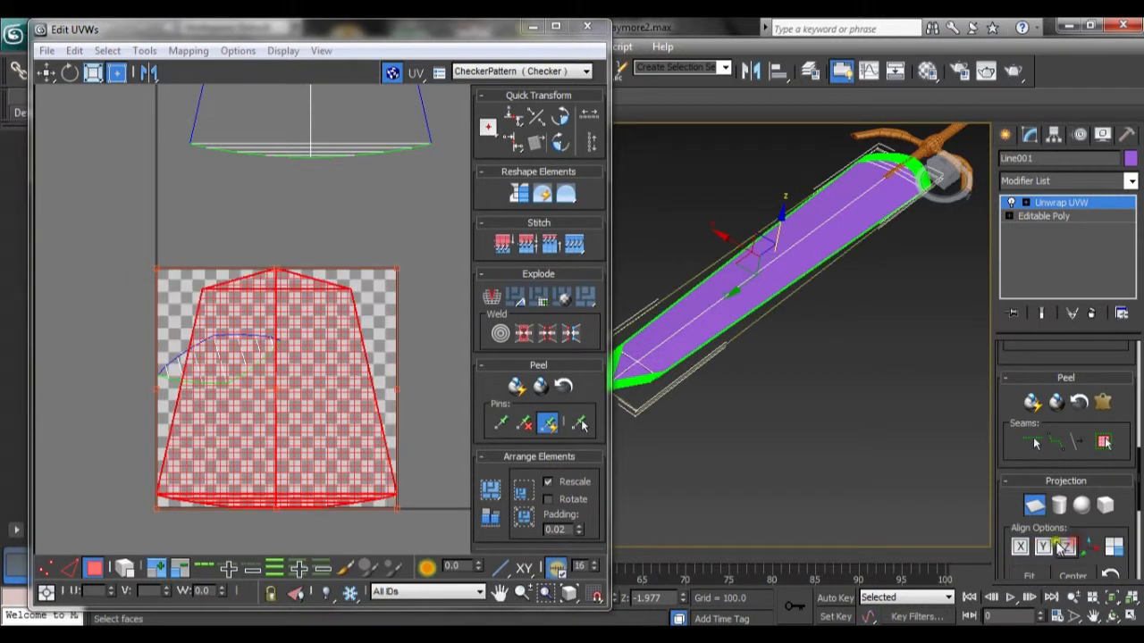
Step: Try to scale up the planar-mapped faces in the UV editor
{"action": "scroll", "coordinate": [357, 402], "scroll_direction": "down", "scroll_amount": 5}
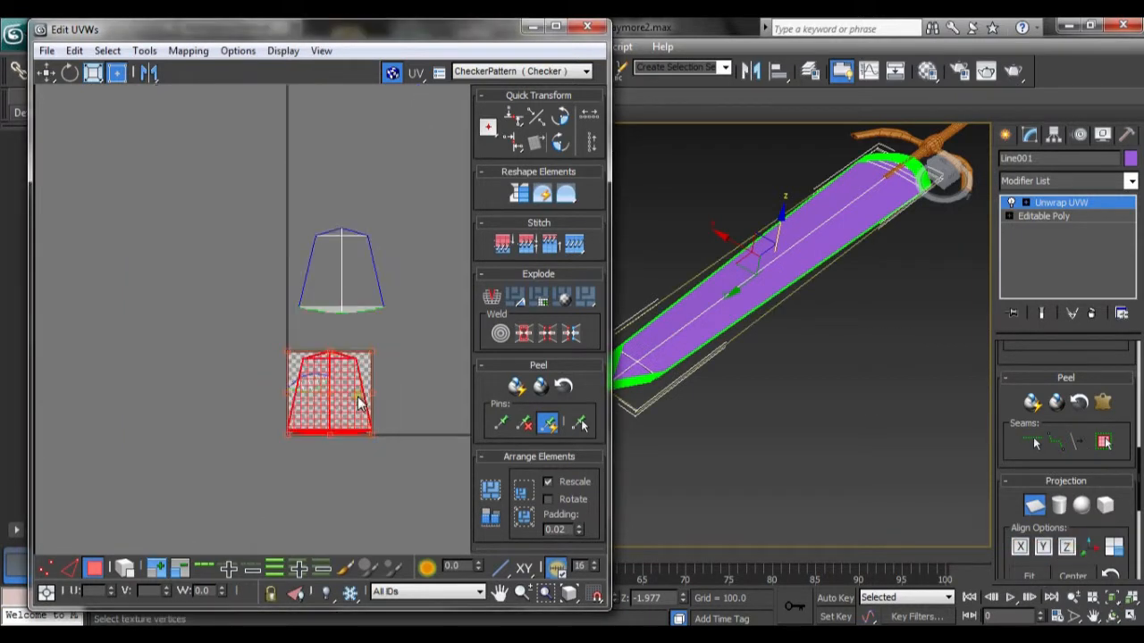
{"action": "left_click", "coordinate": [93, 71]}
{"action": "left_click", "coordinate": [48, 567]}
{"action": "left_click", "coordinate": [94, 568]}
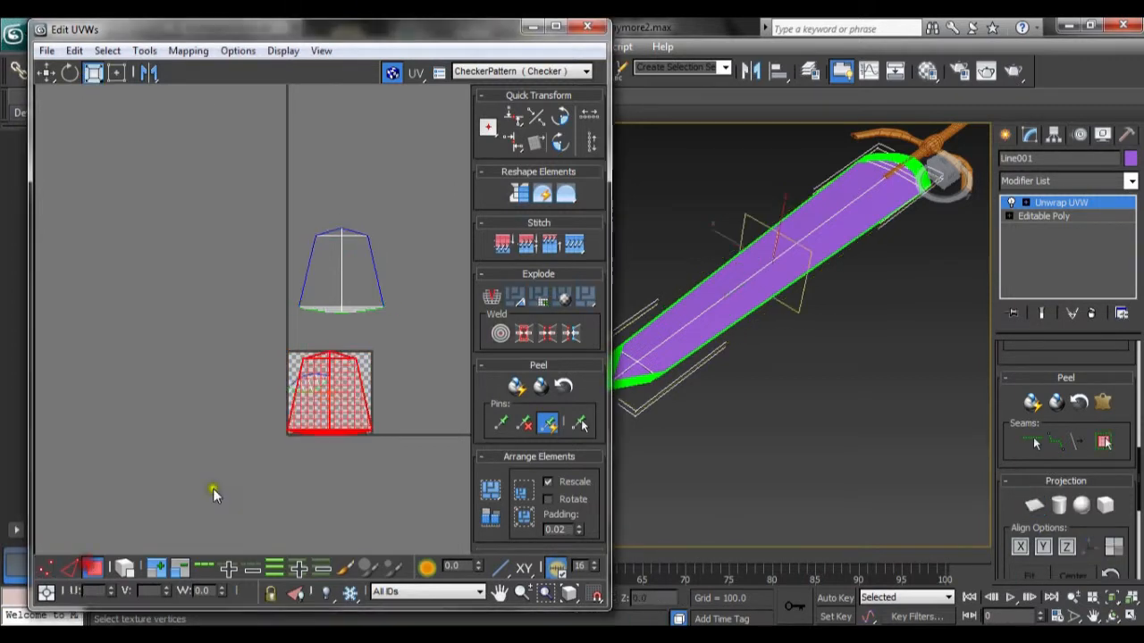
{"action": "left_click_drag", "start_coordinate": [328, 405], "coordinate": [340, 360]}
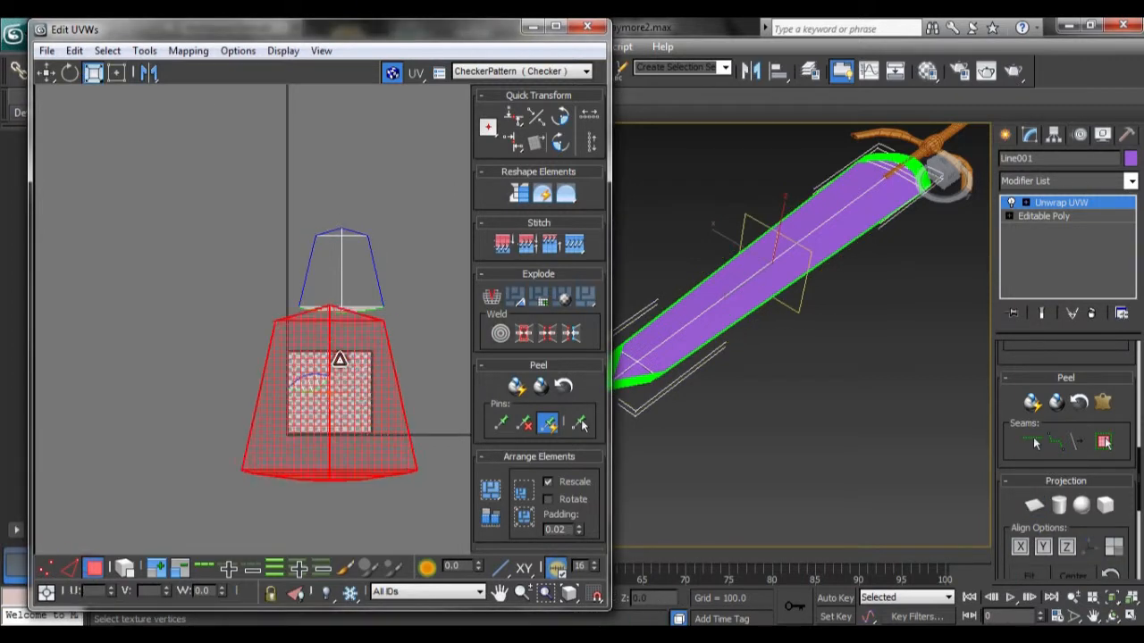
{"action": "key", "text": "ctrl+z"}
Step: Move the planar-mapped faces up, above the texture square
{"action": "left_click", "coordinate": [48, 72]}
{"action": "left_click_drag", "start_coordinate": [318, 387], "coordinate": [325, 259]}
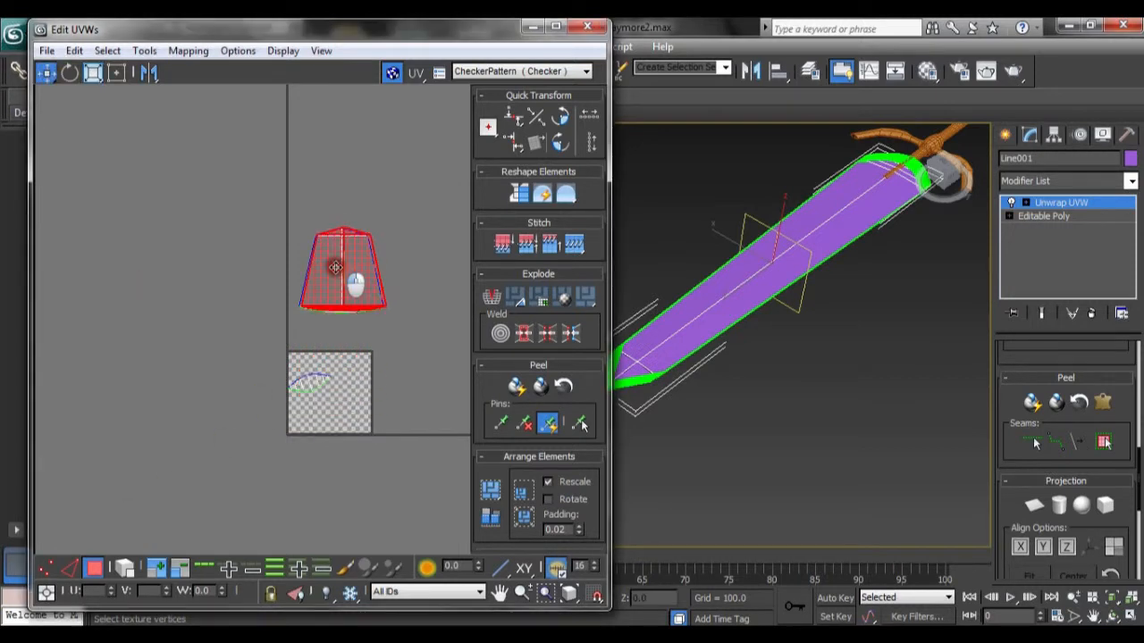
{"action": "scroll", "coordinate": [328, 268], "scroll_direction": "up", "scroll_amount": 3}
{"action": "scroll", "coordinate": [328, 268], "scroll_direction": "up", "scroll_amount": 2}
{"action": "scroll", "coordinate": [327, 265], "scroll_direction": "down", "scroll_amount": 1}
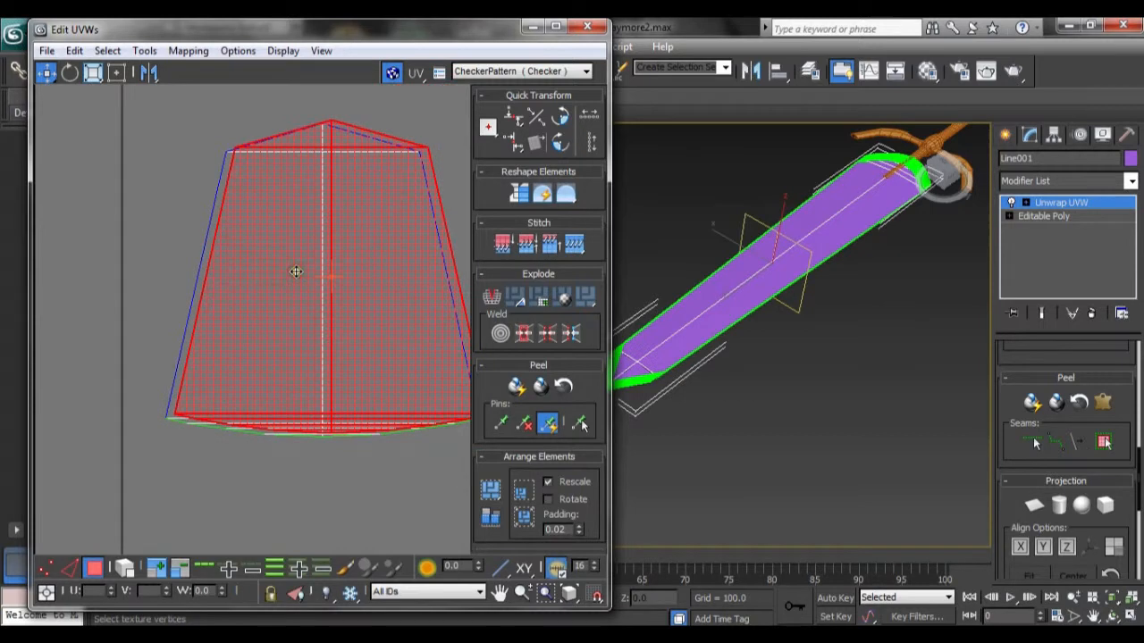
{"action": "scroll", "coordinate": [315, 264], "scroll_direction": "up", "scroll_amount": 1}
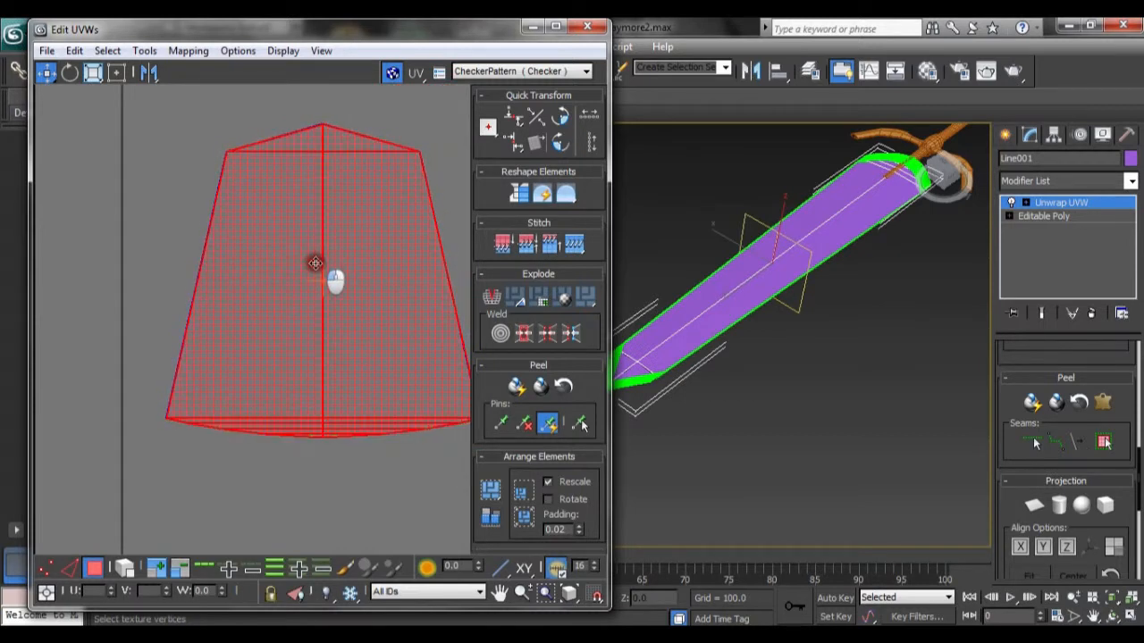
{"action": "scroll", "coordinate": [293, 429], "scroll_direction": "down", "scroll_amount": 4}
{"action": "scroll", "coordinate": [276, 417], "scroll_direction": "up", "scroll_amount": 2}
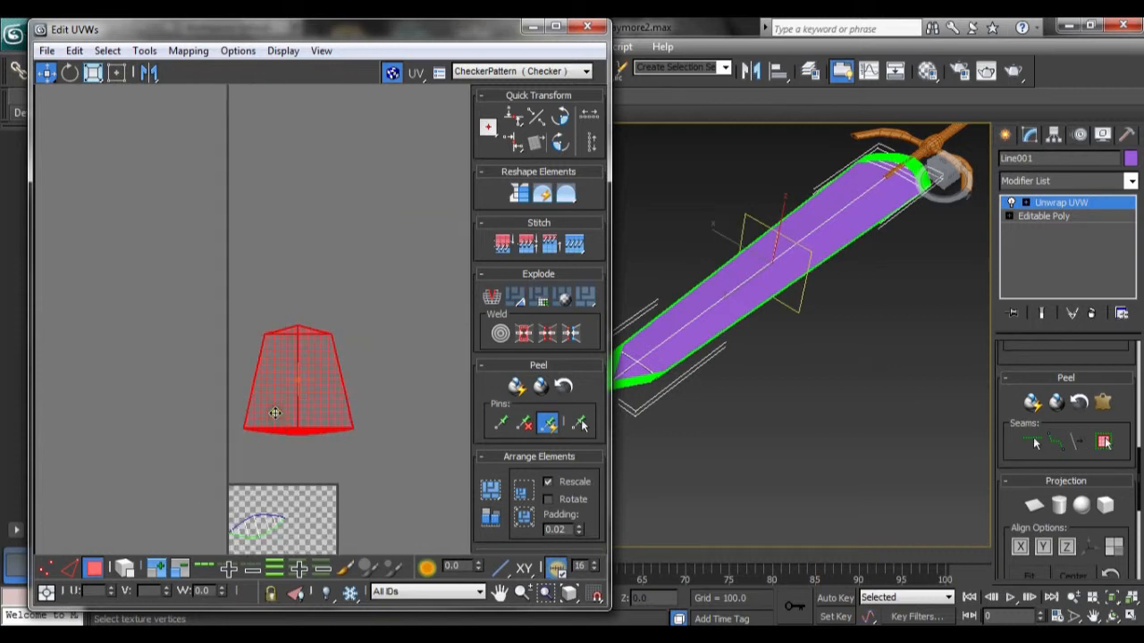
{"action": "scroll", "coordinate": [276, 416], "scroll_direction": "up", "scroll_amount": 1}
Step: Select the planar-mapped element and scale it horizontally to make it narrower
{"action": "left_click_drag", "start_coordinate": [183, 283], "coordinate": [372, 316]}
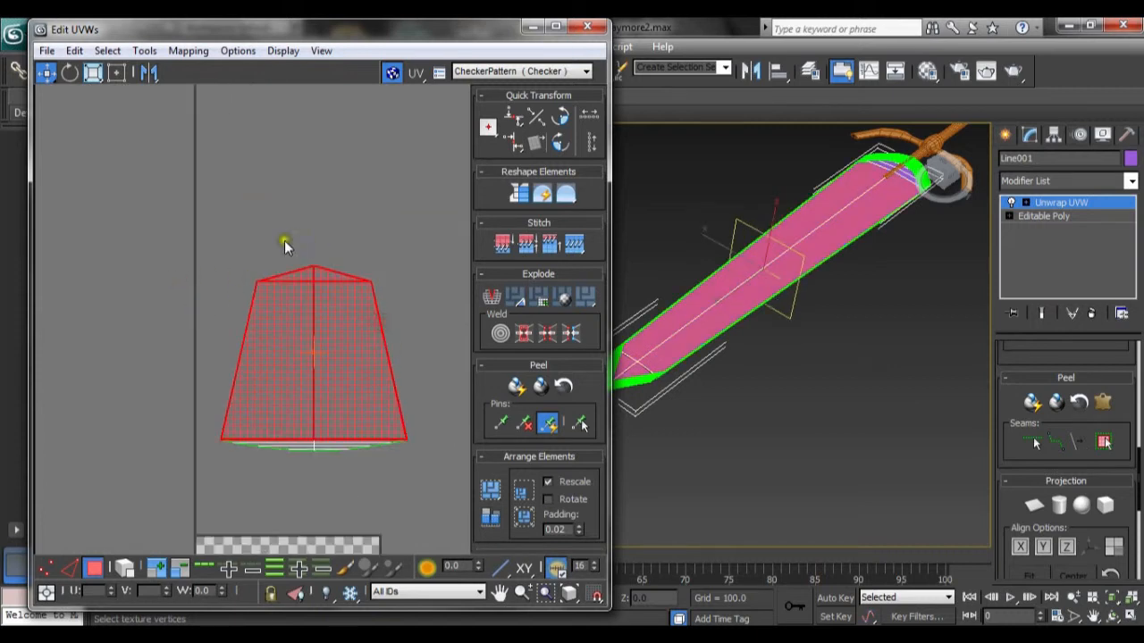
{"action": "left_click_drag", "start_coordinate": [174, 228], "coordinate": [442, 503]}
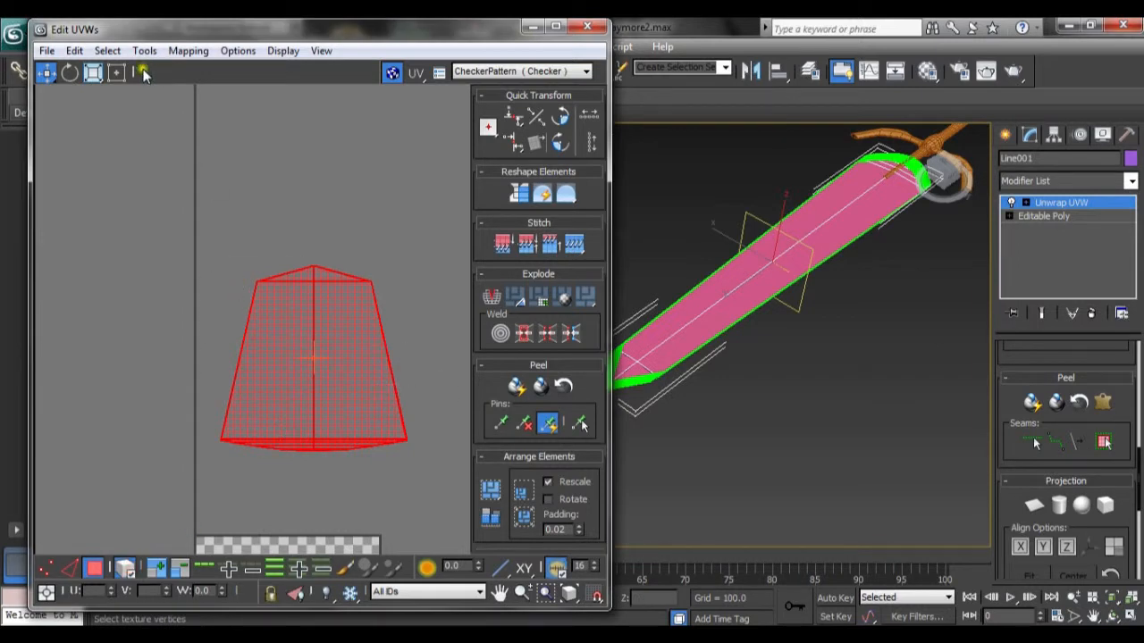
{"action": "left_click", "coordinate": [94, 72]}
{"action": "left_click_drag", "start_coordinate": [97, 65], "coordinate": [101, 98]}
{"action": "left_click_drag", "start_coordinate": [94, 87], "coordinate": [93, 104]}
{"action": "left_click_drag", "start_coordinate": [339, 365], "coordinate": [299, 368]}
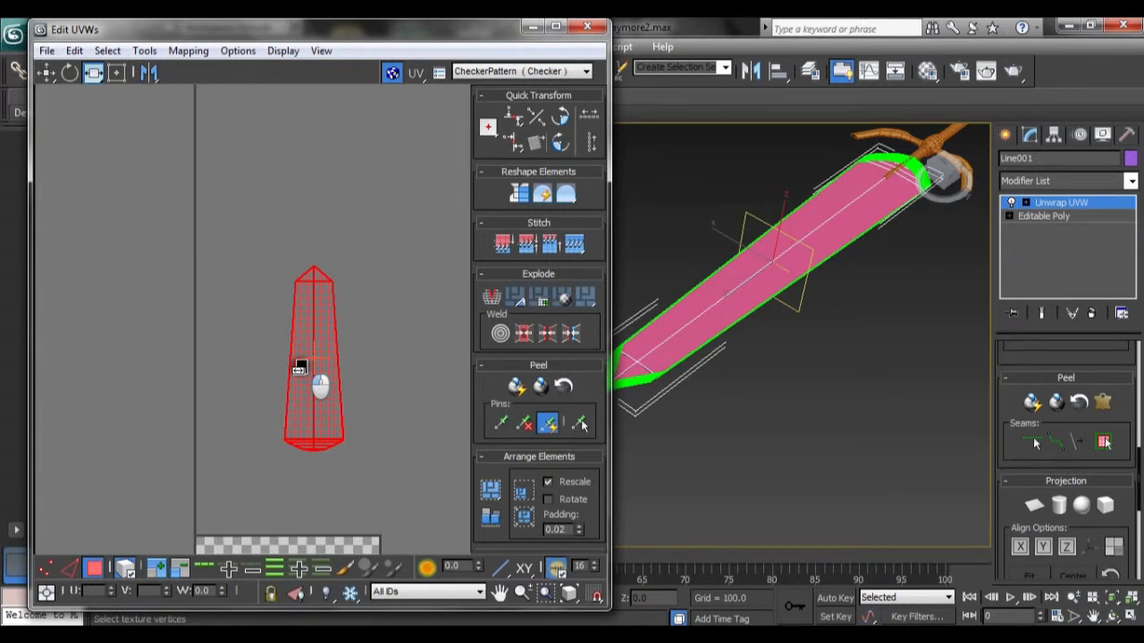
Step: Select the lens-shaped bevel element inside the texture square and rotate it to lie horizontally
{"action": "left_click", "coordinate": [403, 334]}
{"action": "scroll", "coordinate": [393, 341], "scroll_direction": "down", "scroll_amount": 2}
{"action": "middle_click_drag", "start_coordinate": [393, 341], "coordinate": [350, 238]}
{"action": "scroll", "coordinate": [286, 421], "scroll_direction": "up", "scroll_amount": 2}
{"action": "middle_click_drag", "start_coordinate": [286, 421], "coordinate": [319, 358]}
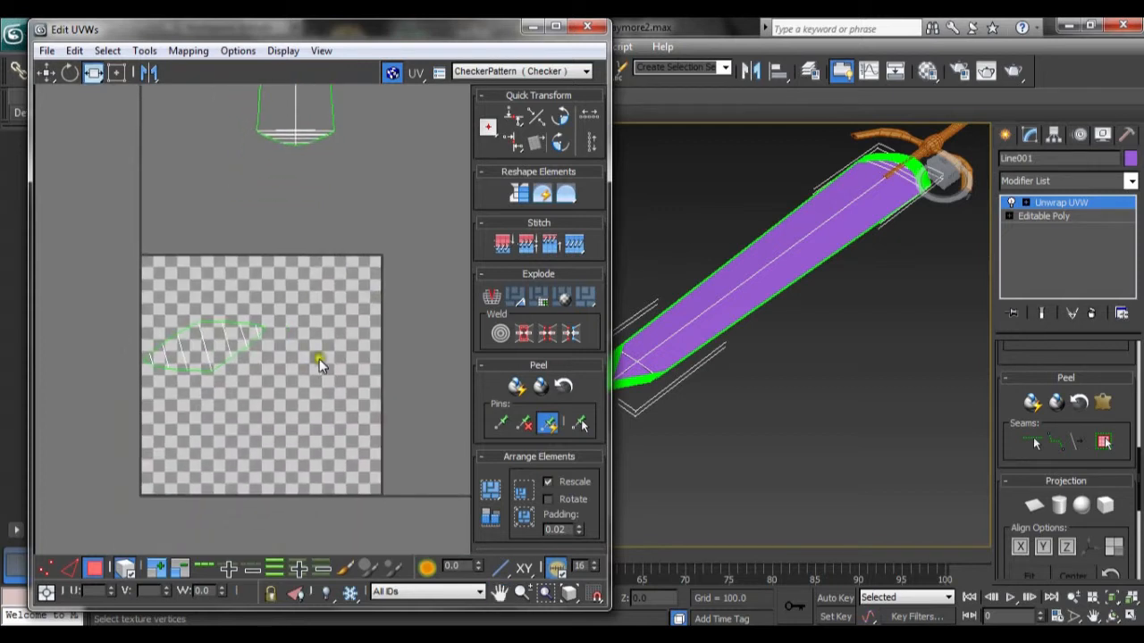
{"action": "left_click", "coordinate": [247, 336]}
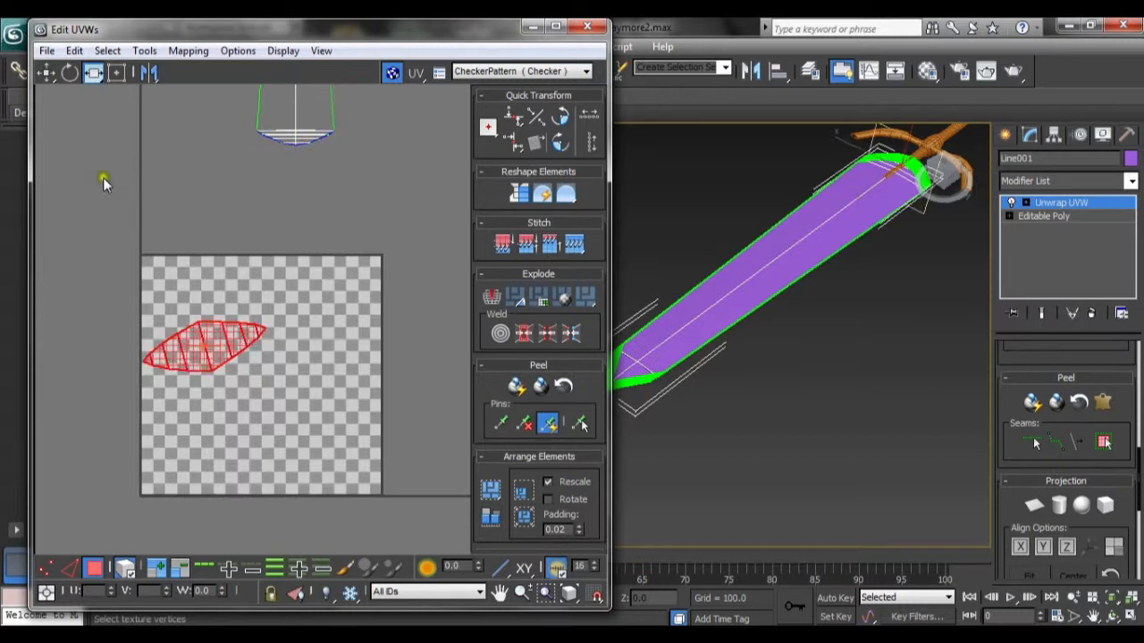
{"action": "left_click", "coordinate": [66, 75]}
{"action": "left_click_drag", "start_coordinate": [250, 347], "coordinate": [260, 350]}
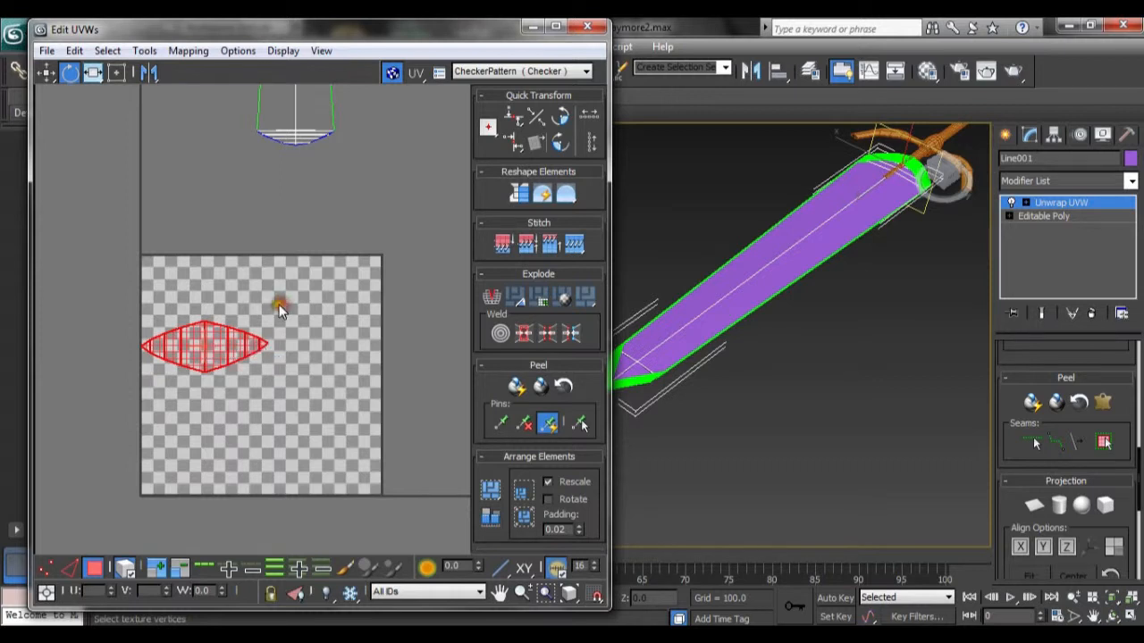
Step: Scale down the bevel element and move it above the texture square
{"action": "left_click", "coordinate": [92, 77]}
{"action": "left_click_drag", "start_coordinate": [92, 78], "coordinate": [96, 75]}
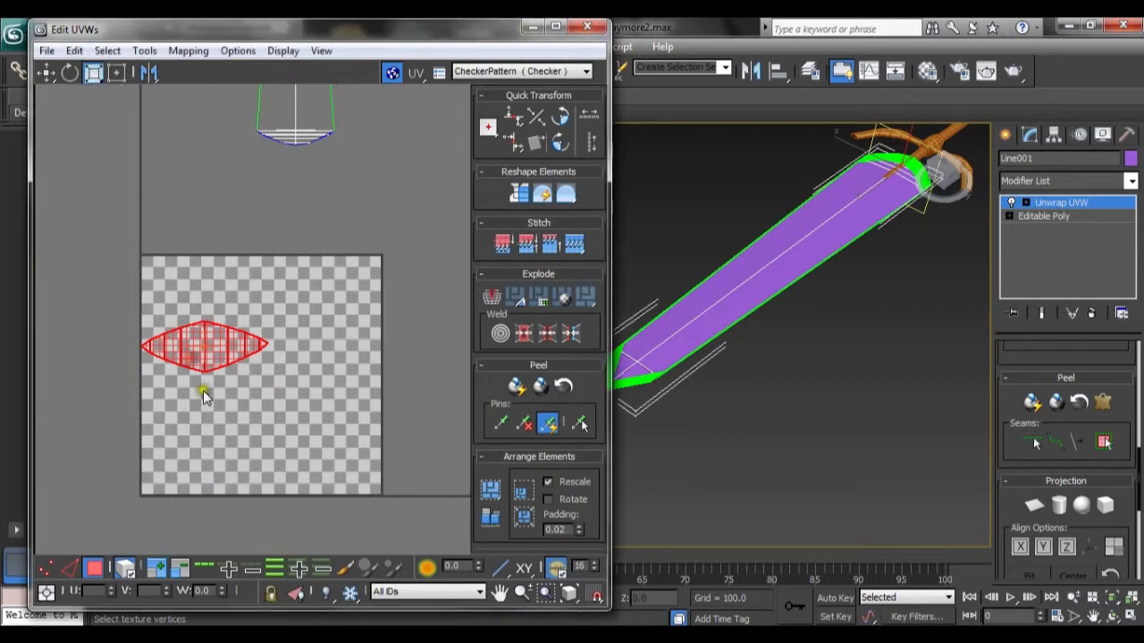
{"action": "left_click_drag", "start_coordinate": [186, 345], "coordinate": [196, 421]}
{"action": "left_click", "coordinate": [47, 74]}
{"action": "left_click_drag", "start_coordinate": [196, 353], "coordinate": [250, 196]}
{"action": "left_click", "coordinate": [430, 296]}
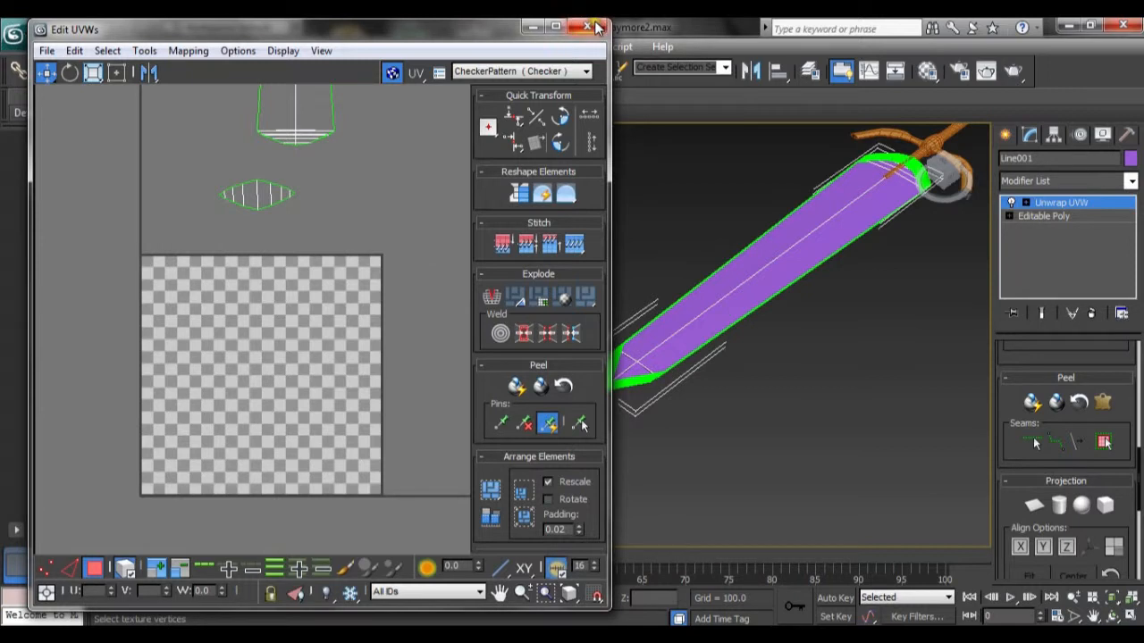
Step: Convert the blade to an editable object, collapsing its Unwrap UVW modifier
{"action": "left_click", "coordinate": [805, 225]}
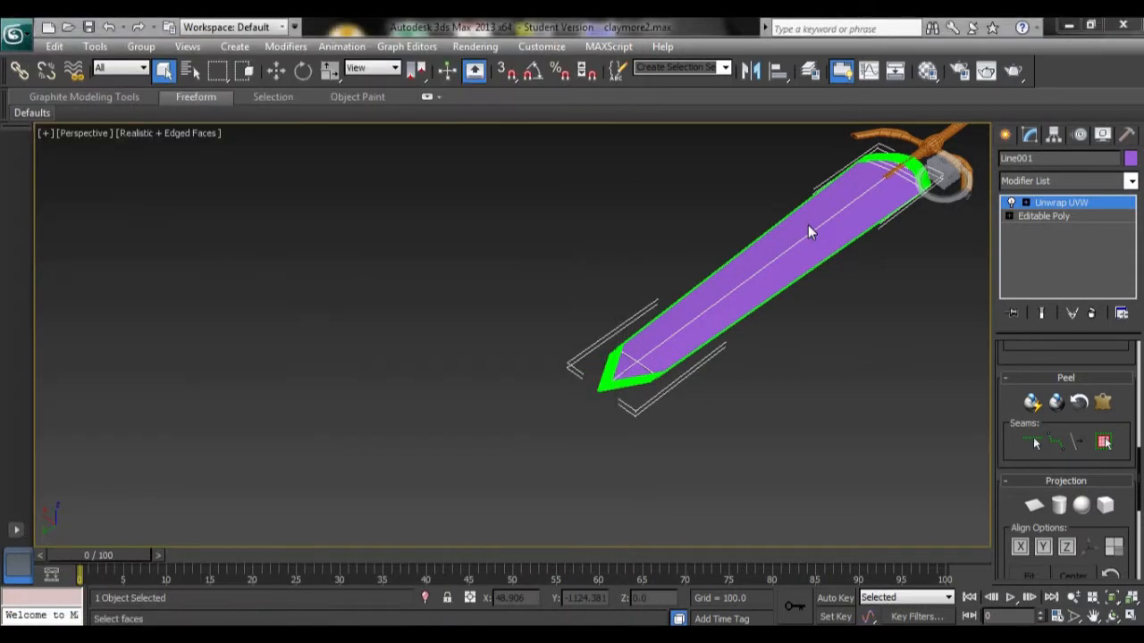
{"action": "right_click", "coordinate": [818, 232]}
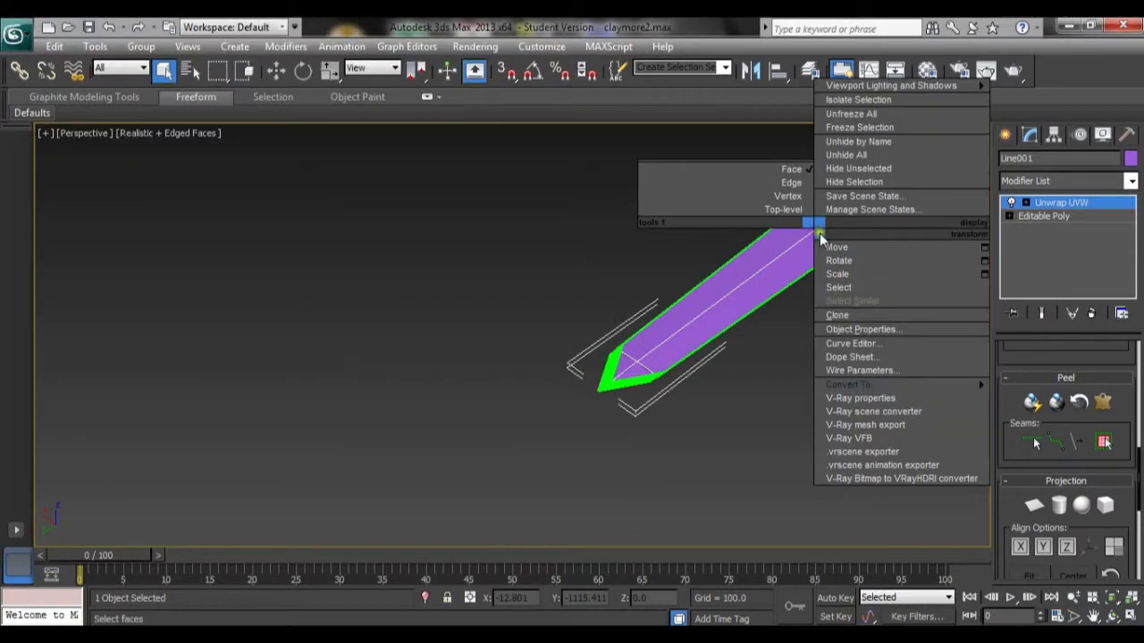
{"action": "mouse_move", "coordinate": [898, 384]}
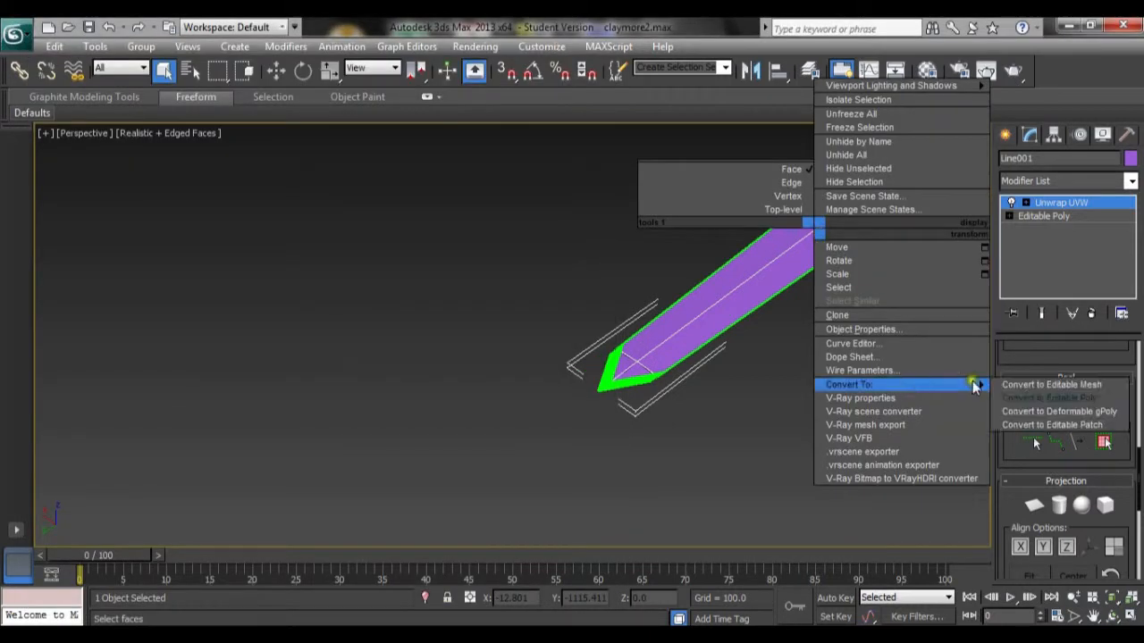
{"action": "left_click", "coordinate": [1055, 384]}
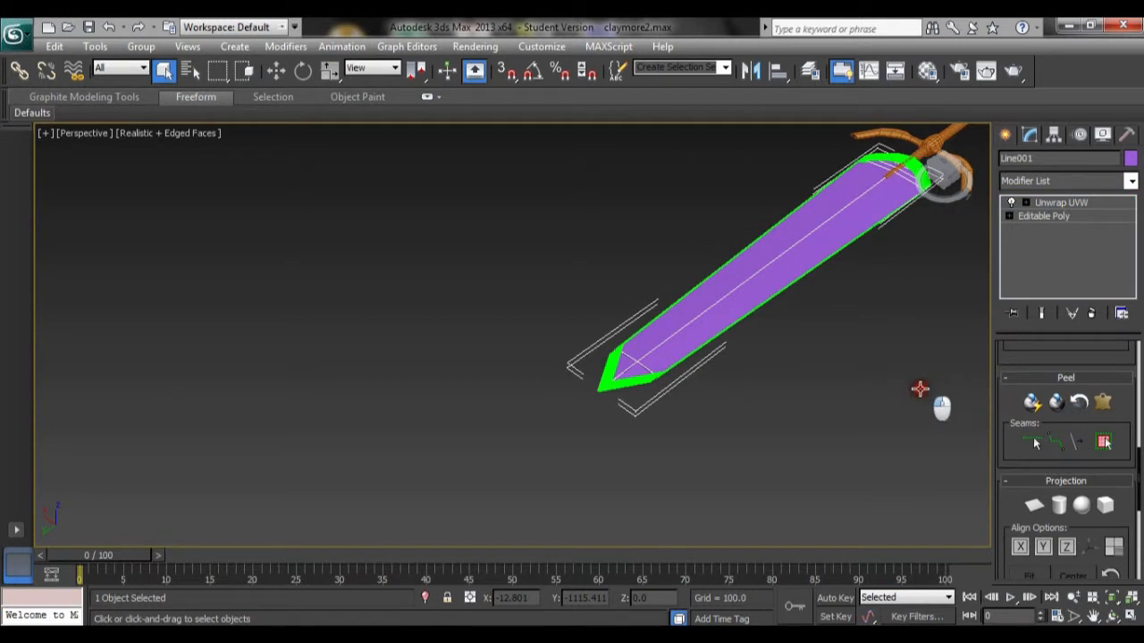
Step: Select the sword's hilt and add an Unwrap UVW modifier to it
{"action": "middle_click_drag", "start_coordinate": [913, 313], "coordinate": [608, 500]}
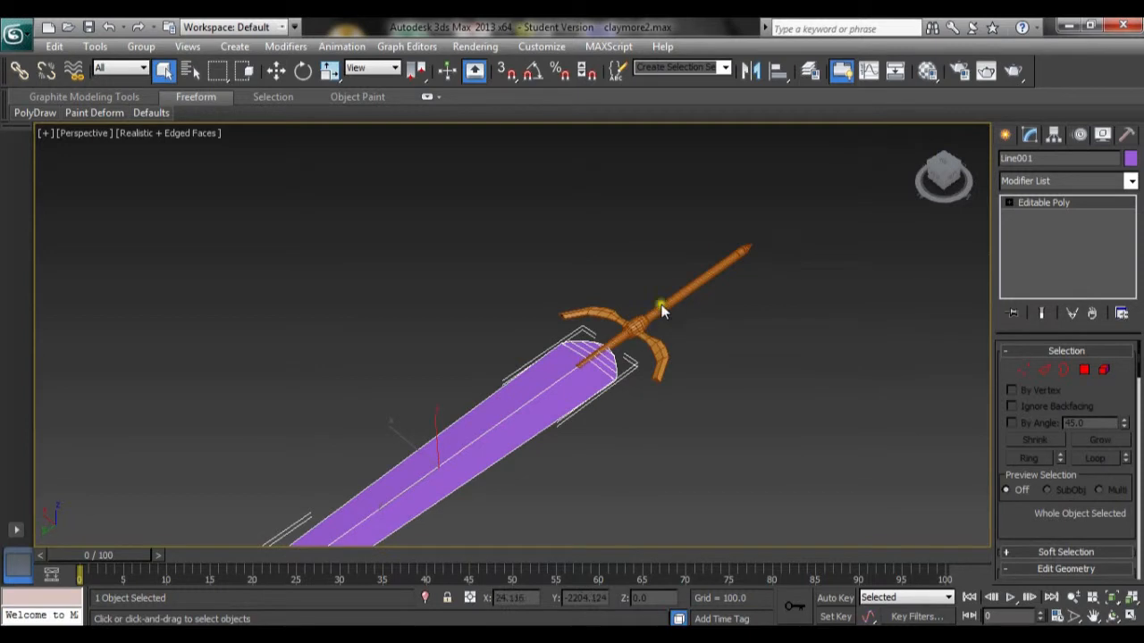
{"action": "left_click", "coordinate": [661, 306]}
{"action": "left_click", "coordinate": [649, 339]}
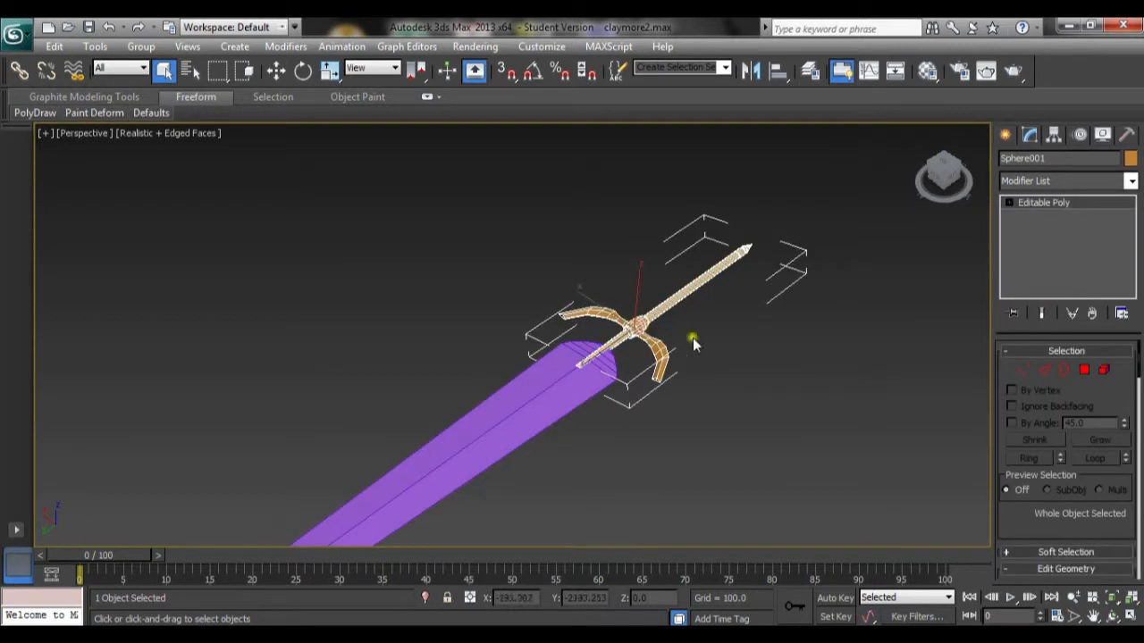
{"action": "left_click", "coordinate": [1130, 180]}
{"action": "scroll", "coordinate": [1063, 375], "scroll_direction": "down", "scroll_amount": 20}
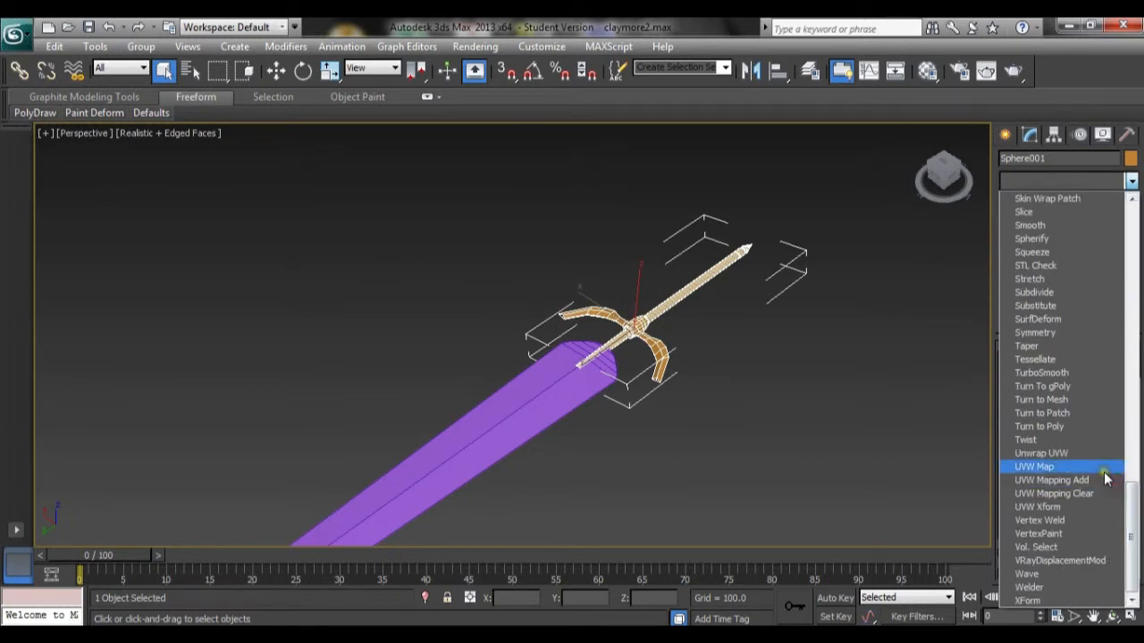
{"action": "left_click", "coordinate": [1085, 456]}
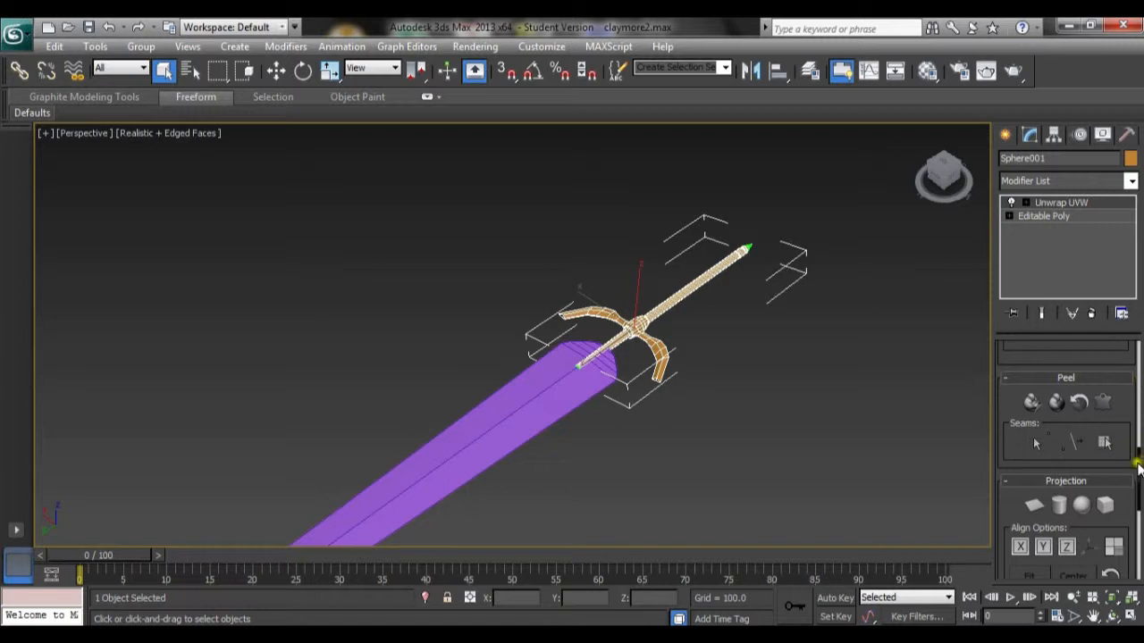
Step: Open the UV editor for the hilt and apply Flatten Mapping to all of its faces
{"action": "left_click_drag", "start_coordinate": [1138, 469], "coordinate": [1132, 357]}
{"action": "left_click", "coordinate": [1063, 456]}
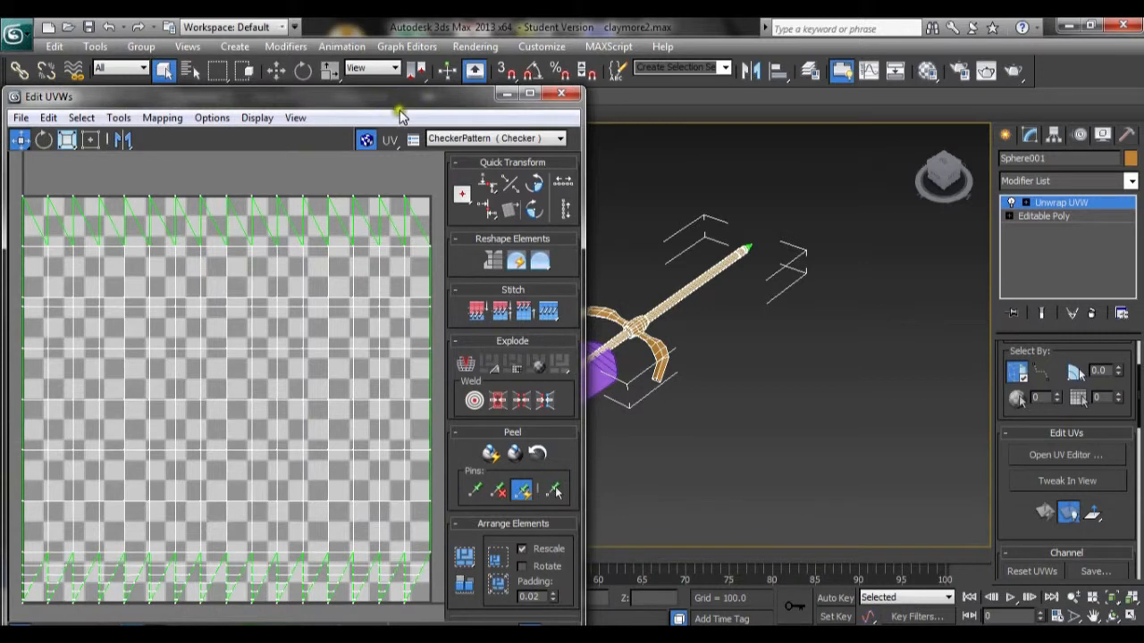
{"action": "left_click_drag", "start_coordinate": [398, 108], "coordinate": [399, 63]}
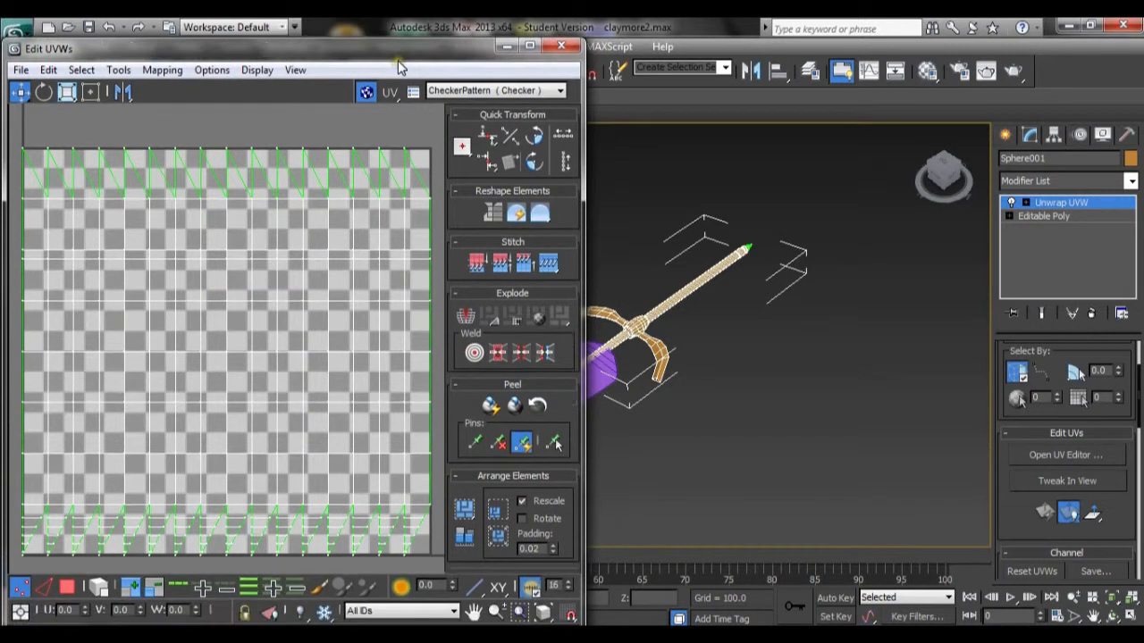
{"action": "left_click", "coordinate": [68, 587]}
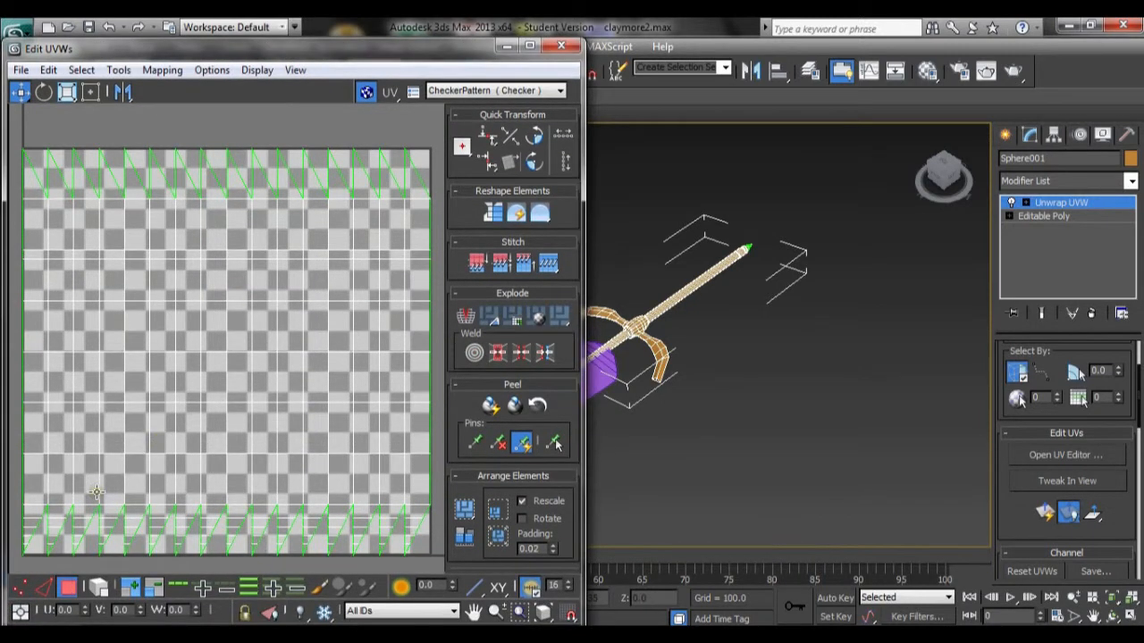
{"action": "key", "text": "ctrl+a"}
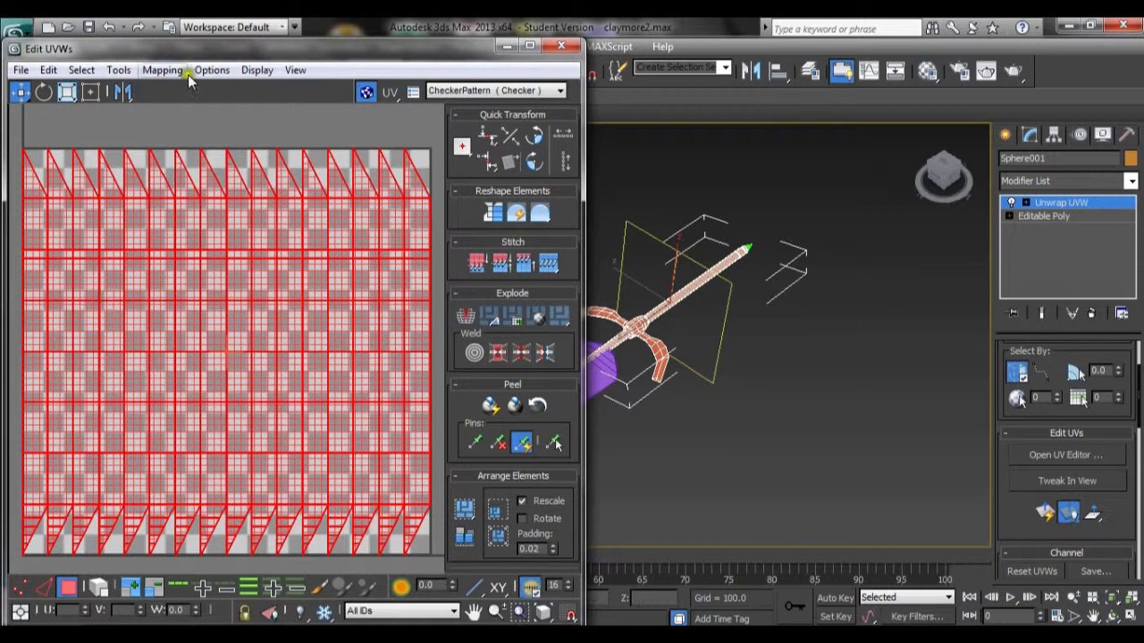
{"action": "left_click", "coordinate": [161, 70]}
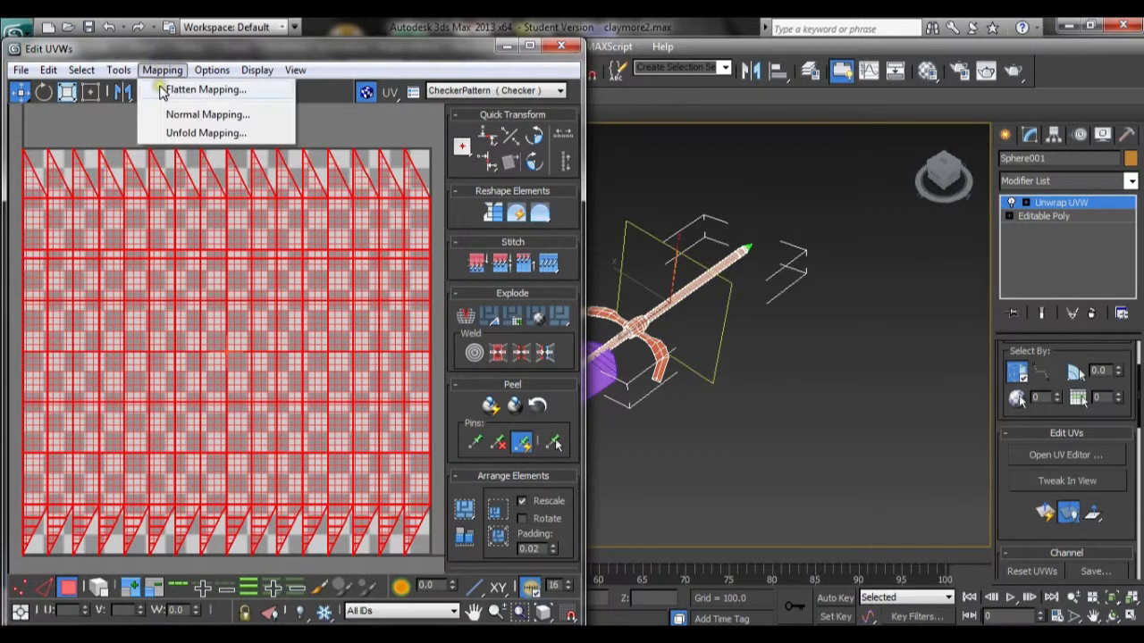
{"action": "left_click", "coordinate": [163, 90]}
{"action": "left_click", "coordinate": [206, 131]}
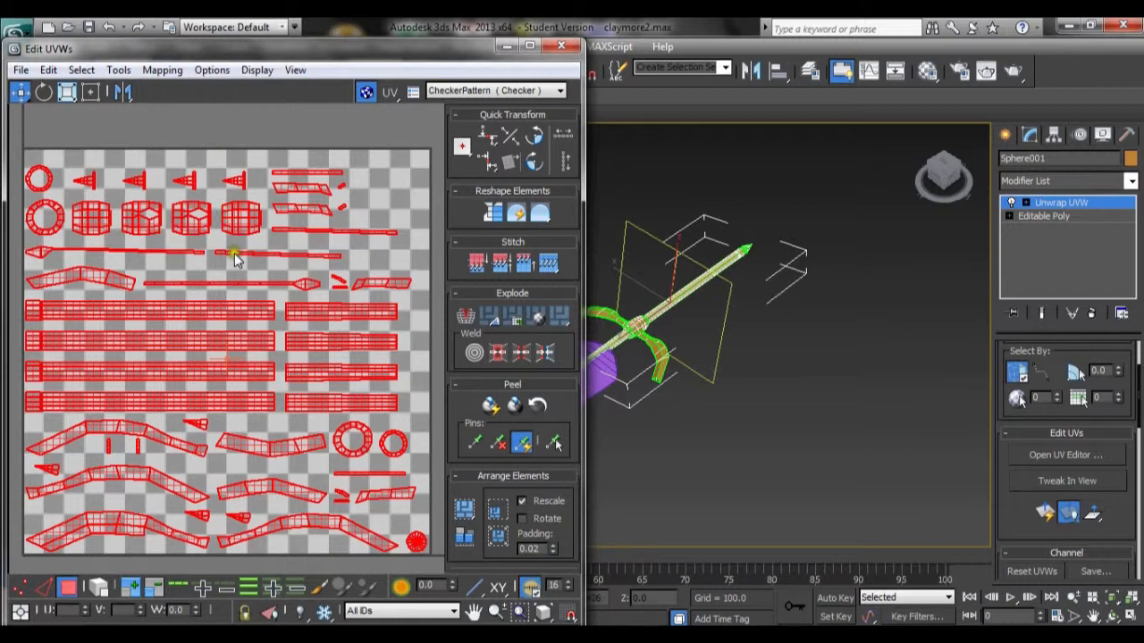
Step: Select the four long grip strips and apply Unfold Mapping to them
{"action": "left_click", "coordinate": [211, 420]}
{"action": "left_click_drag", "start_coordinate": [211, 420], "coordinate": [211, 304]}
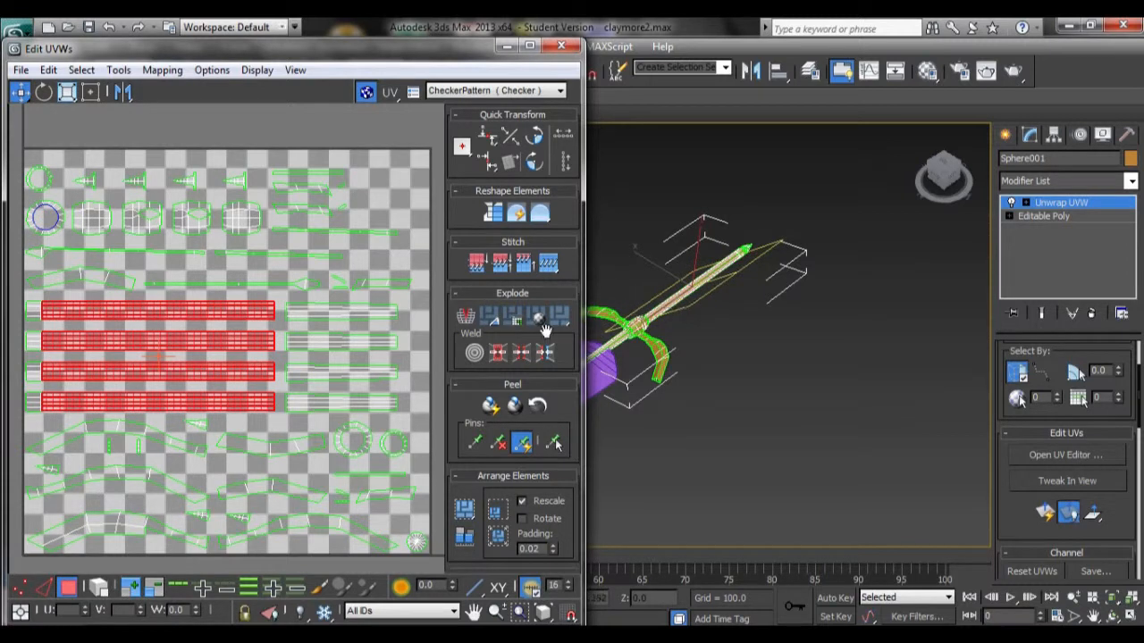
{"action": "left_click", "coordinate": [181, 70]}
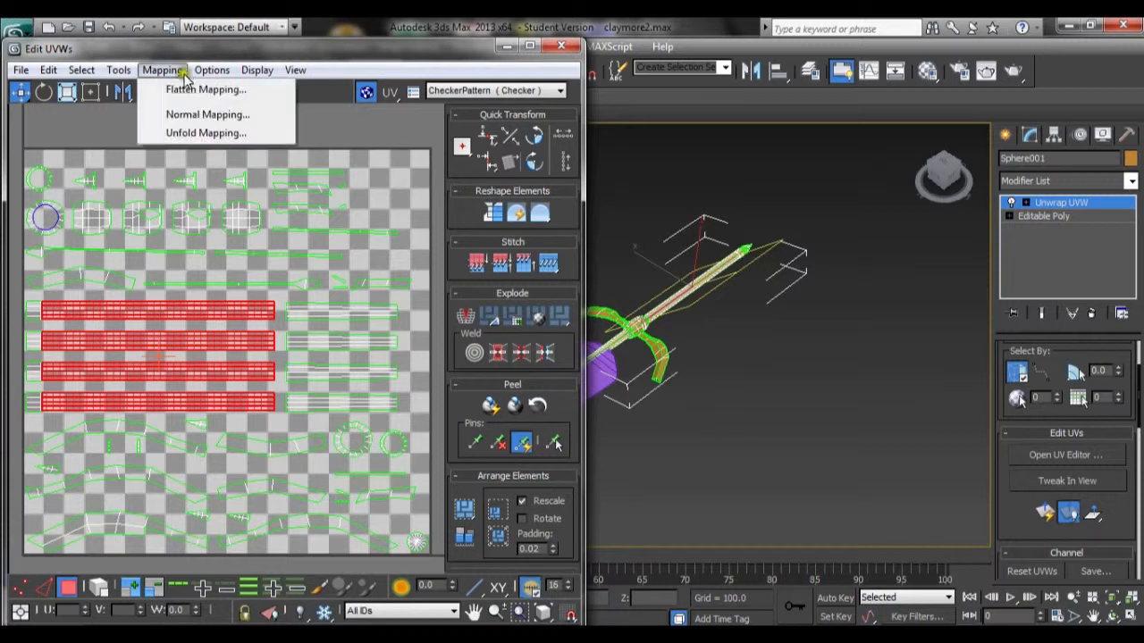
{"action": "left_click", "coordinate": [174, 134]}
{"action": "left_click", "coordinate": [232, 57]}
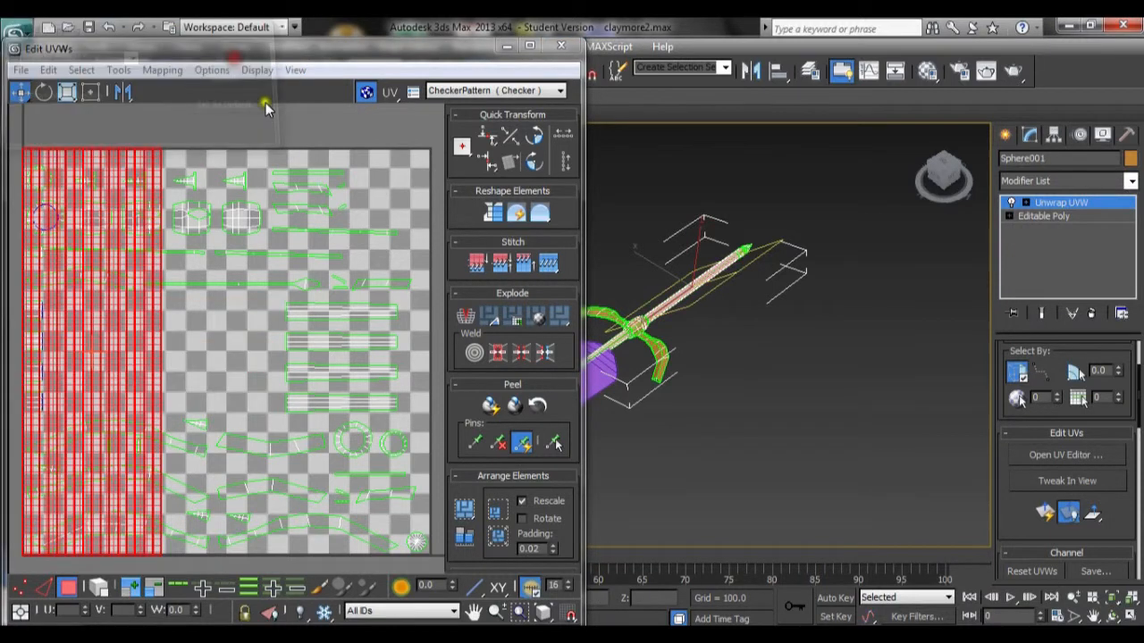
Step: Move the unfolded grip element out of the texture square to its upper left
{"action": "scroll", "coordinate": [264, 359], "scroll_direction": "down", "scroll_amount": 5}
{"action": "left_click_drag", "start_coordinate": [203, 332], "coordinate": [137, 187]}
{"action": "scroll", "coordinate": [219, 499], "scroll_direction": "up", "scroll_amount": 3}
{"action": "middle_click_drag", "start_coordinate": [219, 398], "coordinate": [206, 435]}
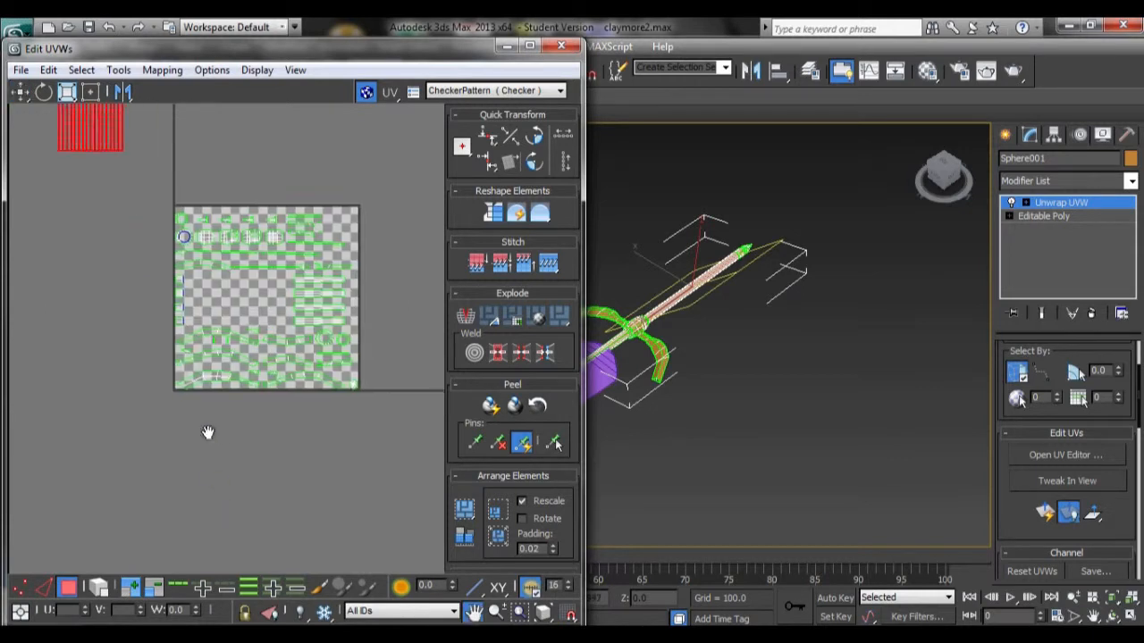
{"action": "scroll", "coordinate": [206, 437], "scroll_direction": "up", "scroll_amount": 3}
{"action": "middle_click_drag", "start_coordinate": [301, 350], "coordinate": [99, 470]}
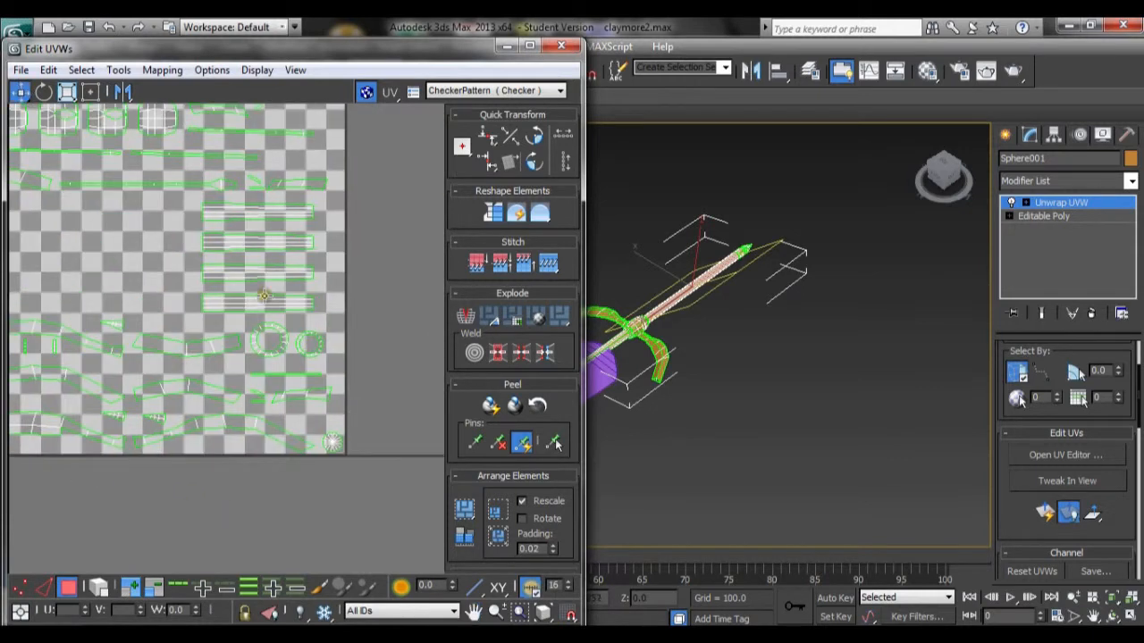
Step: Select the four shorter strips inside the square and apply Unfold Mapping to them
{"action": "left_click", "coordinate": [218, 214]}
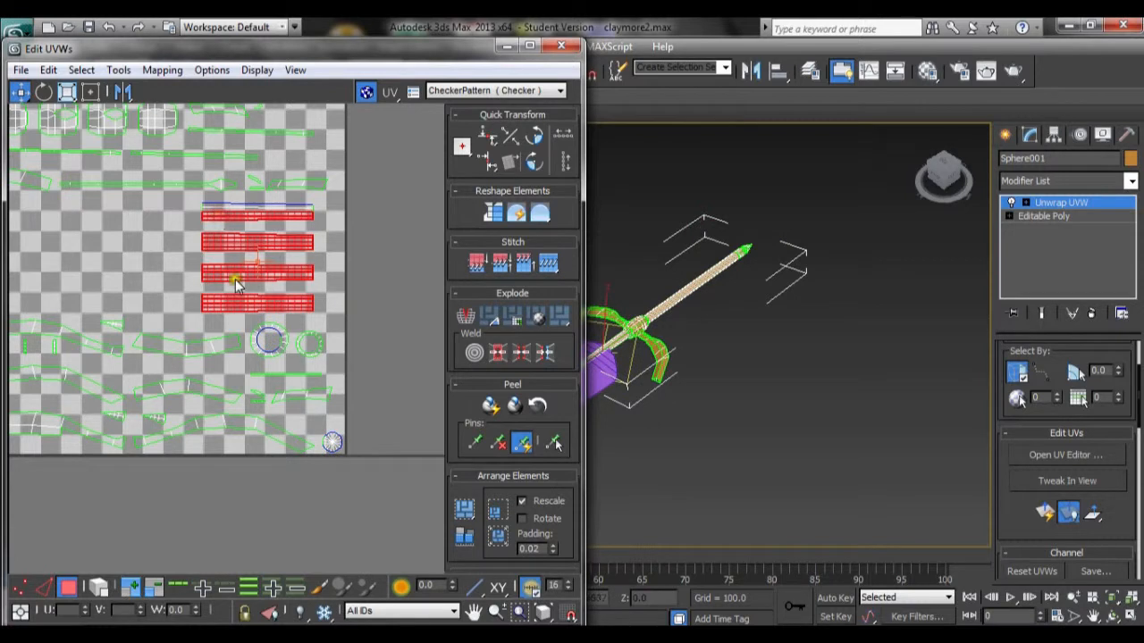
{"action": "left_click", "coordinate": [214, 326]}
{"action": "left_click", "coordinate": [220, 205]}
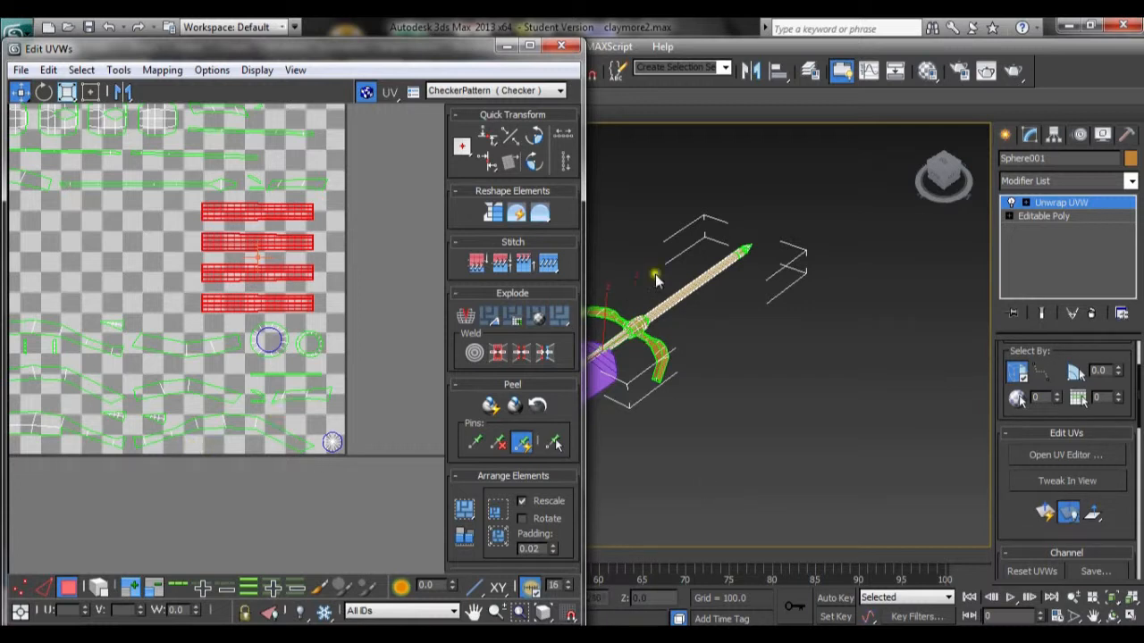
{"action": "scroll", "coordinate": [194, 356], "scroll_direction": "down", "scroll_amount": 3}
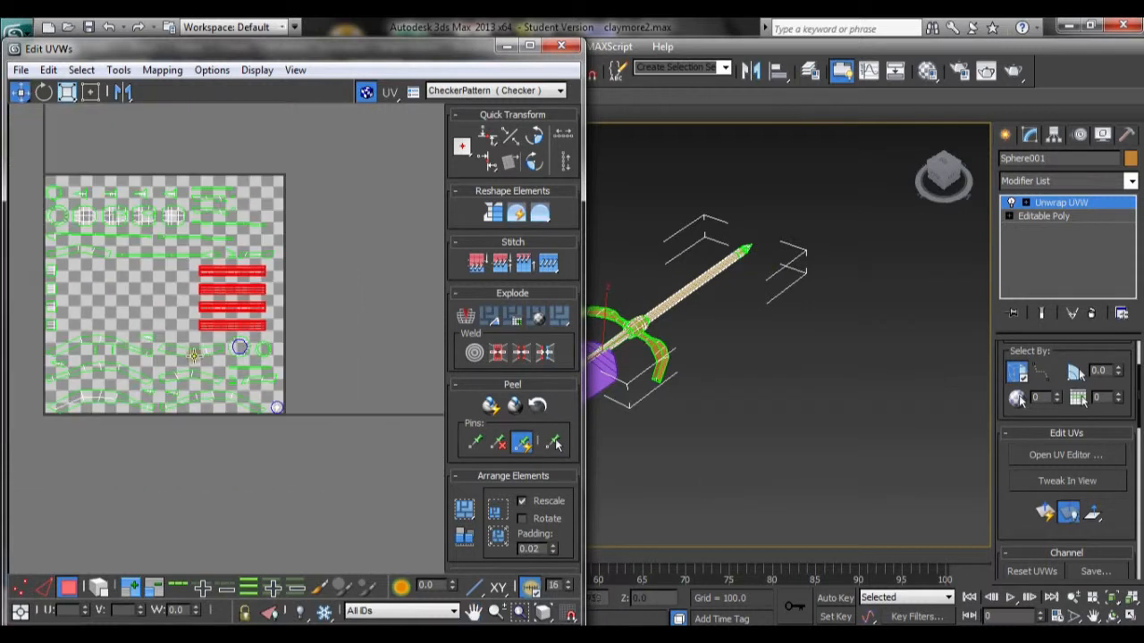
{"action": "scroll", "coordinate": [194, 355], "scroll_direction": "up", "scroll_amount": 2}
{"action": "left_click", "coordinate": [162, 70]}
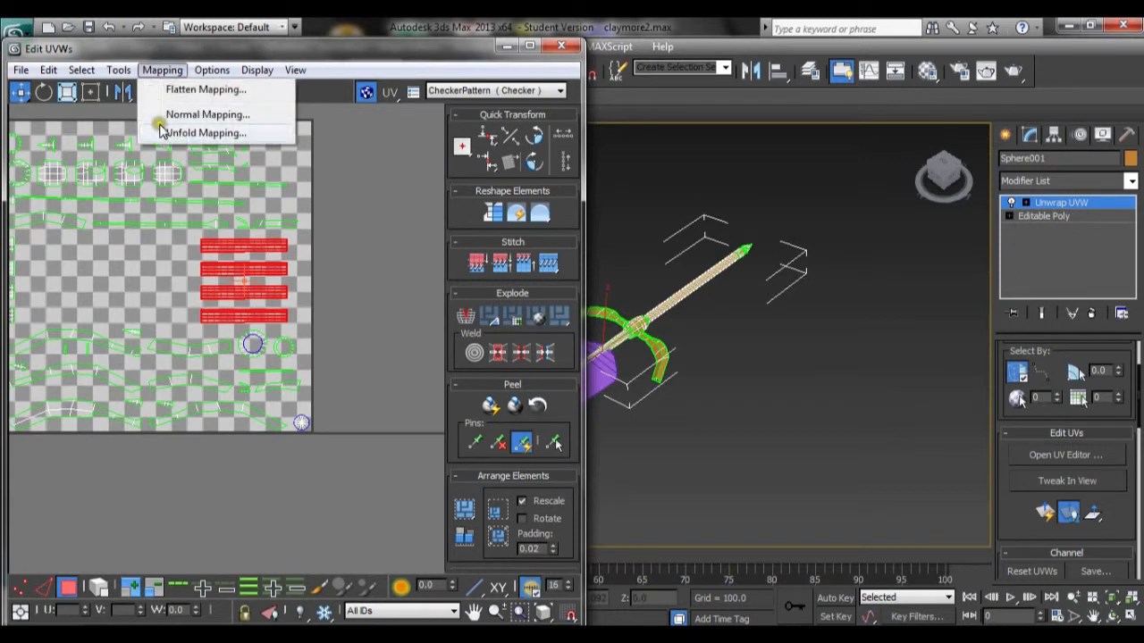
{"action": "left_click", "coordinate": [162, 132]}
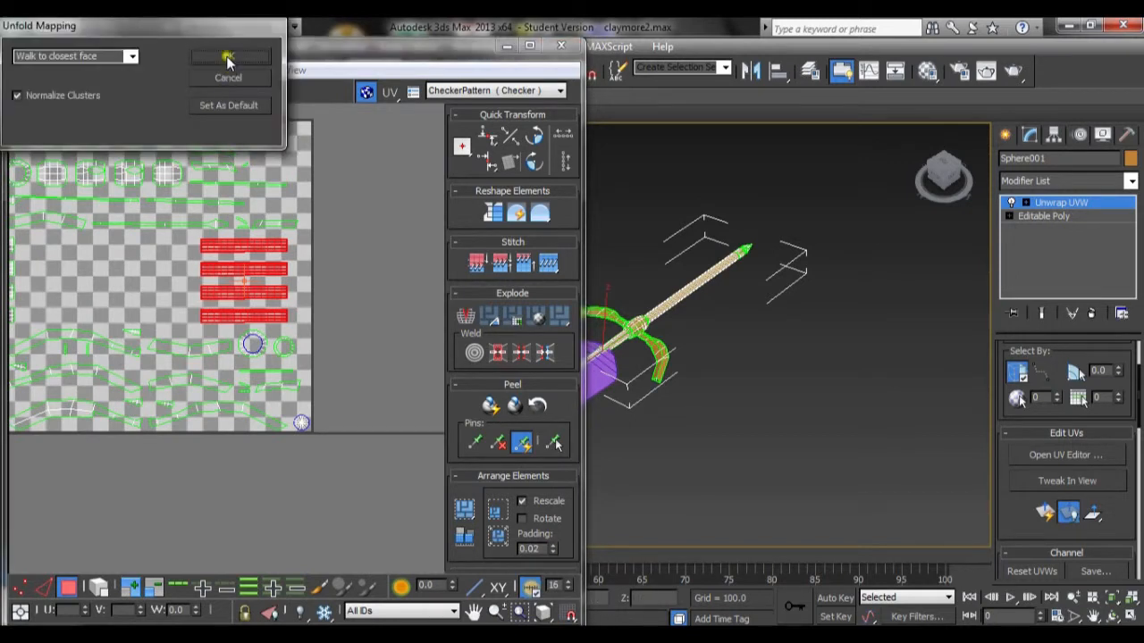
{"action": "left_click", "coordinate": [227, 56]}
Step: Move the newly unfolded element out of the square to its left
{"action": "scroll", "coordinate": [294, 358], "scroll_direction": "down", "scroll_amount": 3}
{"action": "left_click_drag", "start_coordinate": [198, 303], "coordinate": [48, 307]}
{"action": "scroll", "coordinate": [82, 359], "scroll_direction": "up", "scroll_amount": 2}
{"action": "scroll", "coordinate": [81, 359], "scroll_direction": "down", "scroll_amount": 1}
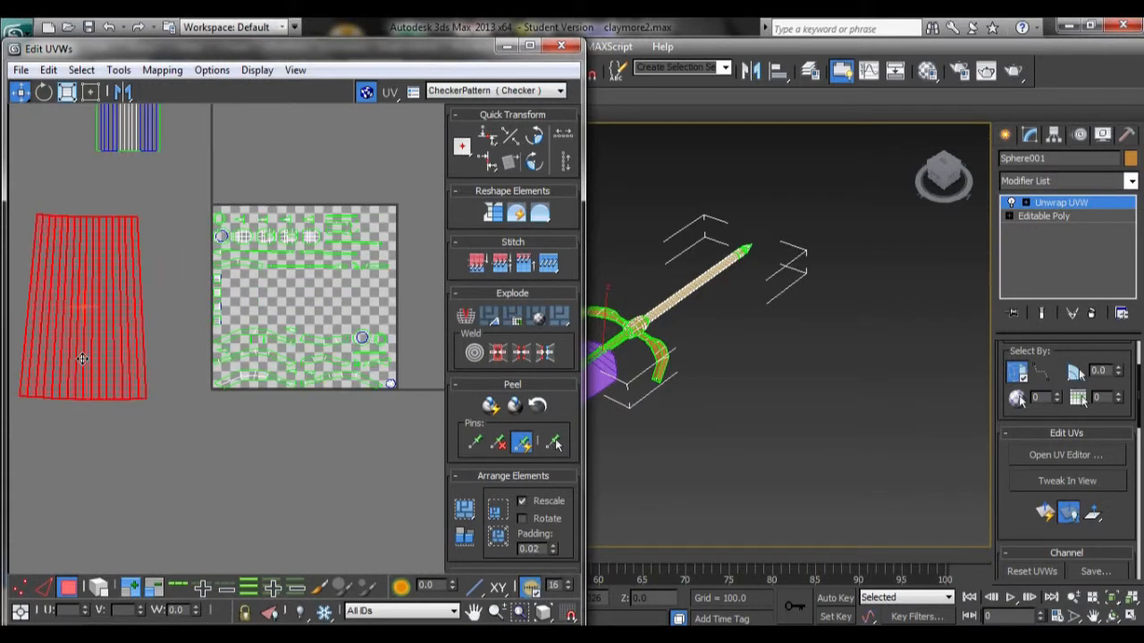
{"action": "left_click_drag", "start_coordinate": [81, 359], "coordinate": [84, 330]}
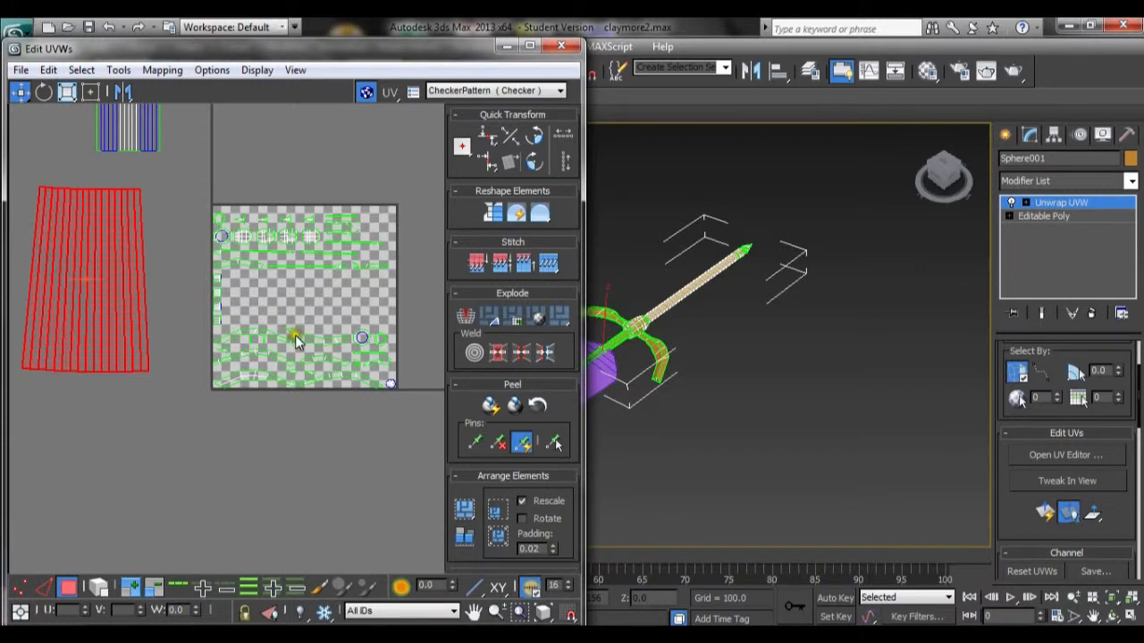
Step: Select the four small elements along the square's left edge and apply Unfold Mapping to them
{"action": "scroll", "coordinate": [295, 338], "scroll_direction": "up", "scroll_amount": 4}
{"action": "scroll", "coordinate": [294, 340], "scroll_direction": "down", "scroll_amount": 3}
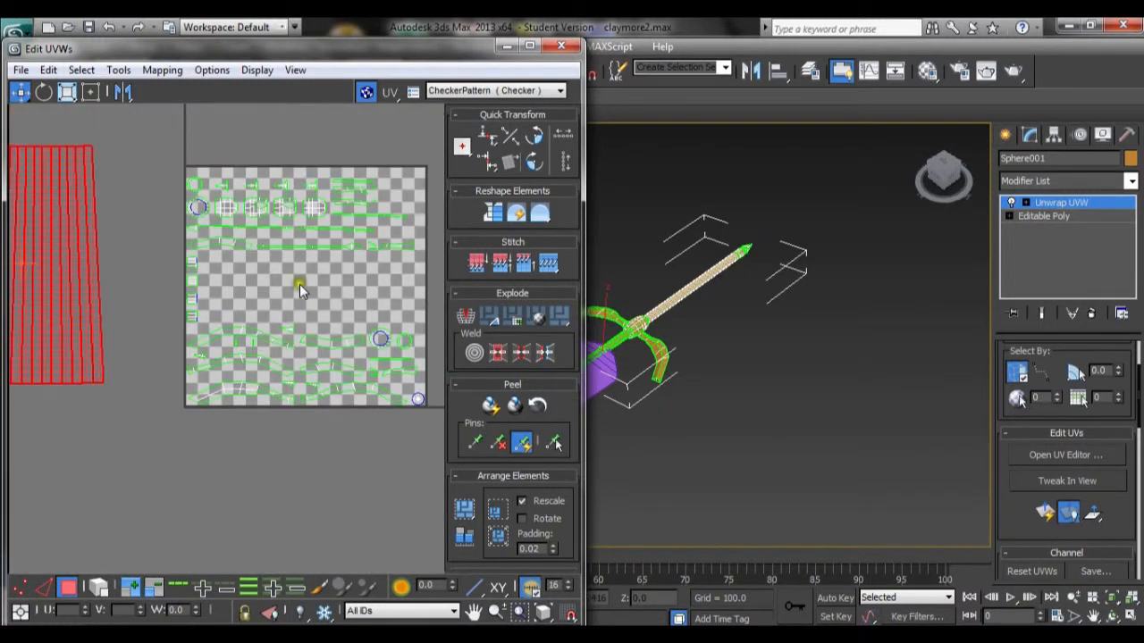
{"action": "scroll", "coordinate": [303, 347], "scroll_direction": "up", "scroll_amount": 4}
{"action": "scroll", "coordinate": [301, 348], "scroll_direction": "down", "scroll_amount": 2}
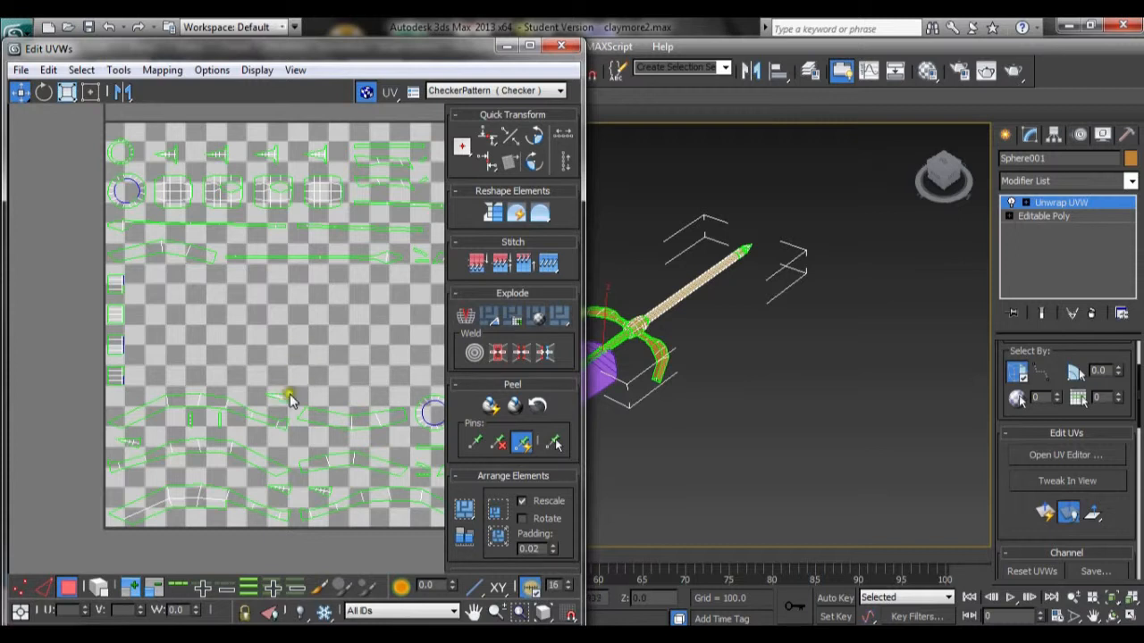
{"action": "middle_click_drag", "start_coordinate": [294, 358], "coordinate": [285, 378]}
{"action": "scroll", "coordinate": [283, 389], "scroll_direction": "up", "scroll_amount": 2}
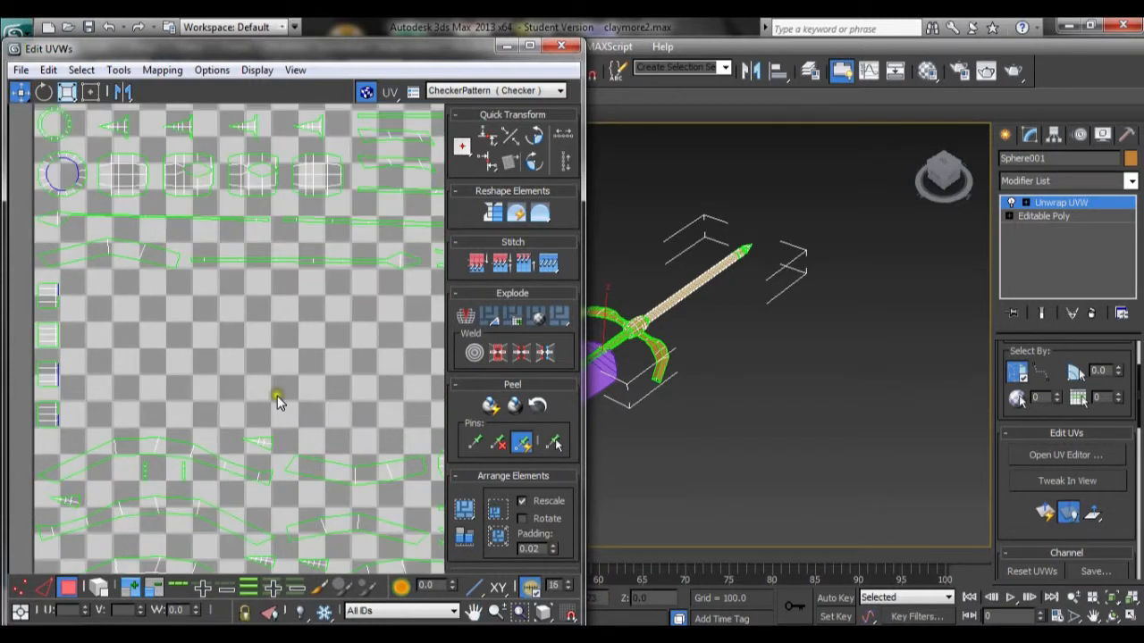
{"action": "scroll", "coordinate": [640, 429], "scroll_direction": "up", "scroll_amount": 6}
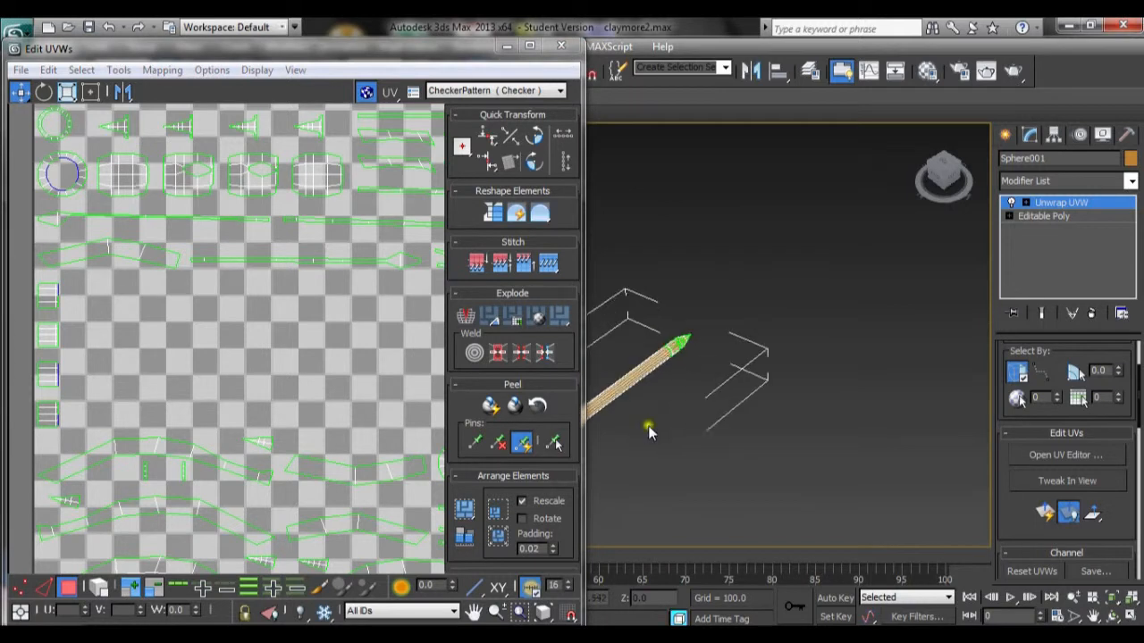
{"action": "scroll", "coordinate": [869, 429], "scroll_direction": "up", "scroll_amount": 3}
{"action": "middle_click_drag", "start_coordinate": [843, 428], "coordinate": [500, 420]}
{"action": "middle_click_drag", "start_coordinate": [926, 377], "coordinate": [773, 409]}
{"action": "left_click", "coordinate": [768, 386]}
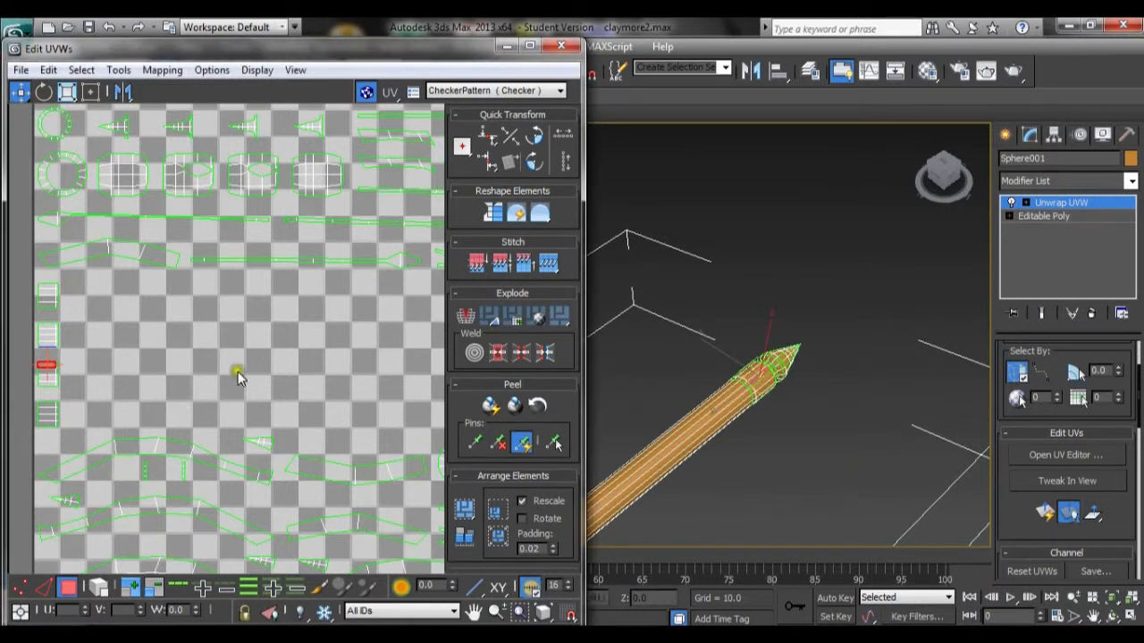
{"action": "left_click_drag", "start_coordinate": [39, 439], "coordinate": [50, 275]}
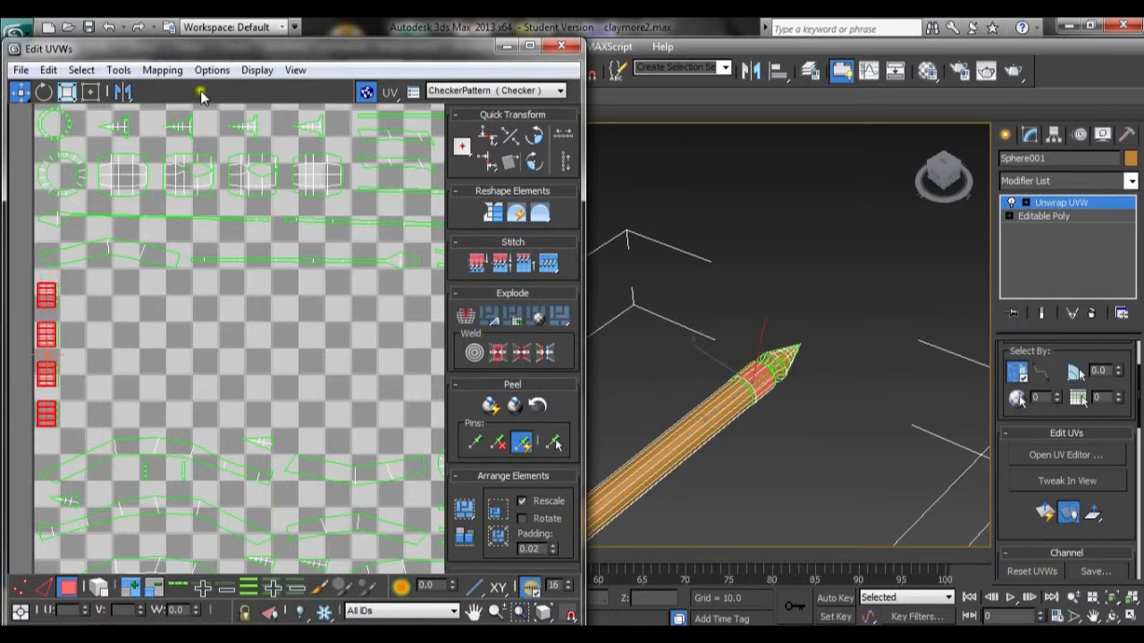
{"action": "left_click", "coordinate": [163, 69]}
{"action": "left_click", "coordinate": [178, 133]}
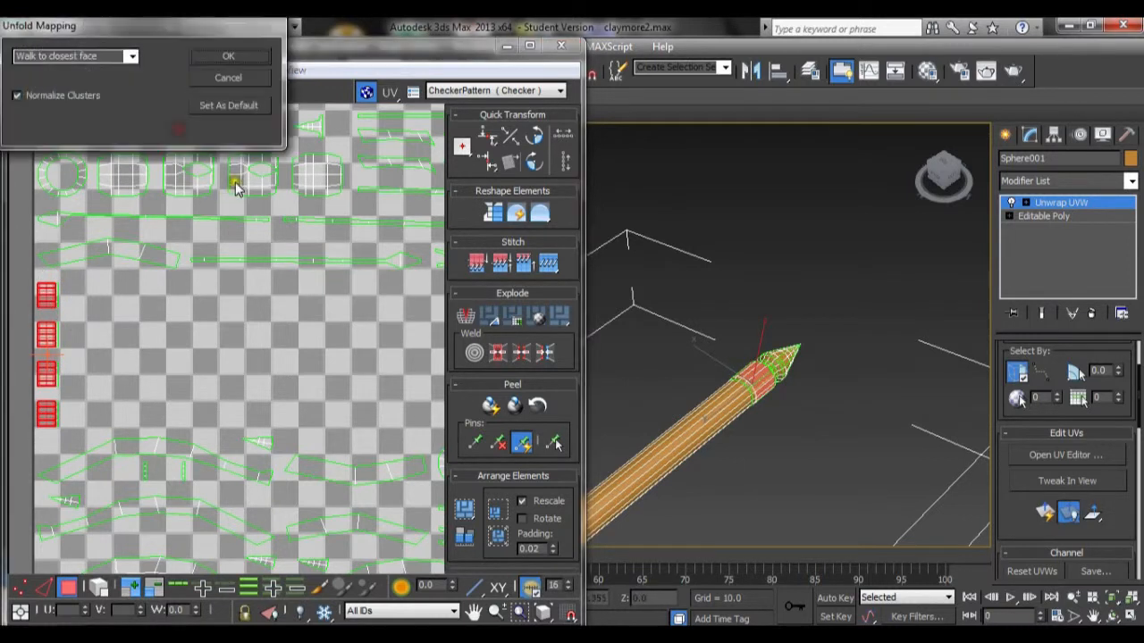
{"action": "left_click", "coordinate": [232, 57]}
Step: Move the unfolded element below the other unwrapped pieces outside the square
{"action": "scroll", "coordinate": [251, 405], "scroll_direction": "down", "scroll_amount": 3}
{"action": "scroll", "coordinate": [250, 403], "scroll_direction": "down", "scroll_amount": 2}
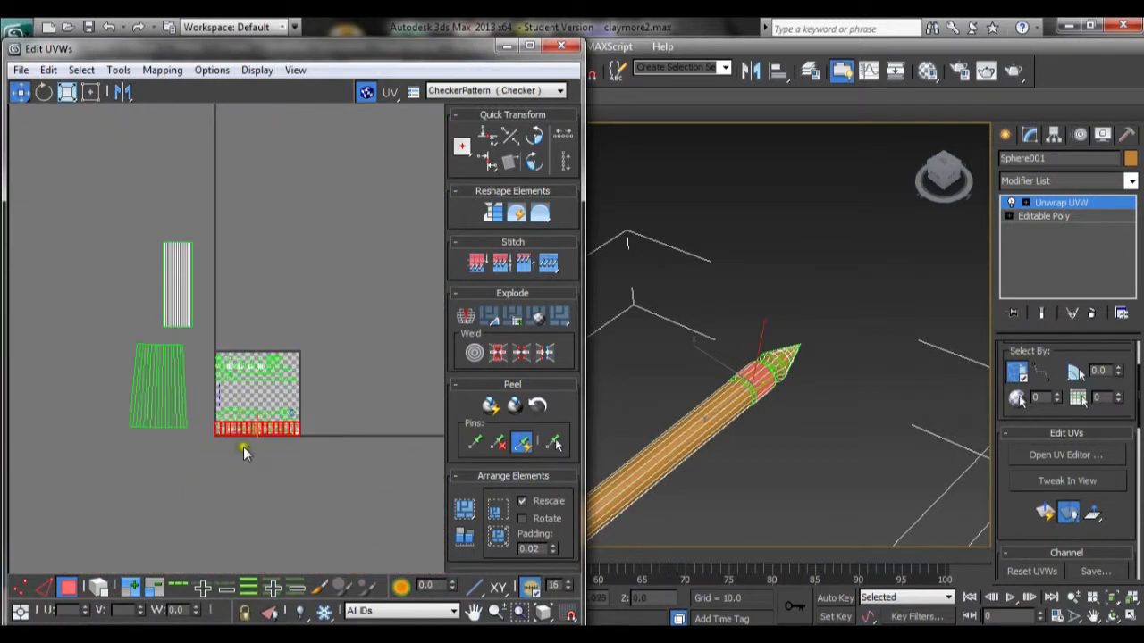
{"action": "left_click_drag", "start_coordinate": [244, 440], "coordinate": [124, 452]}
{"action": "scroll", "coordinate": [316, 434], "scroll_direction": "up", "scroll_amount": 4}
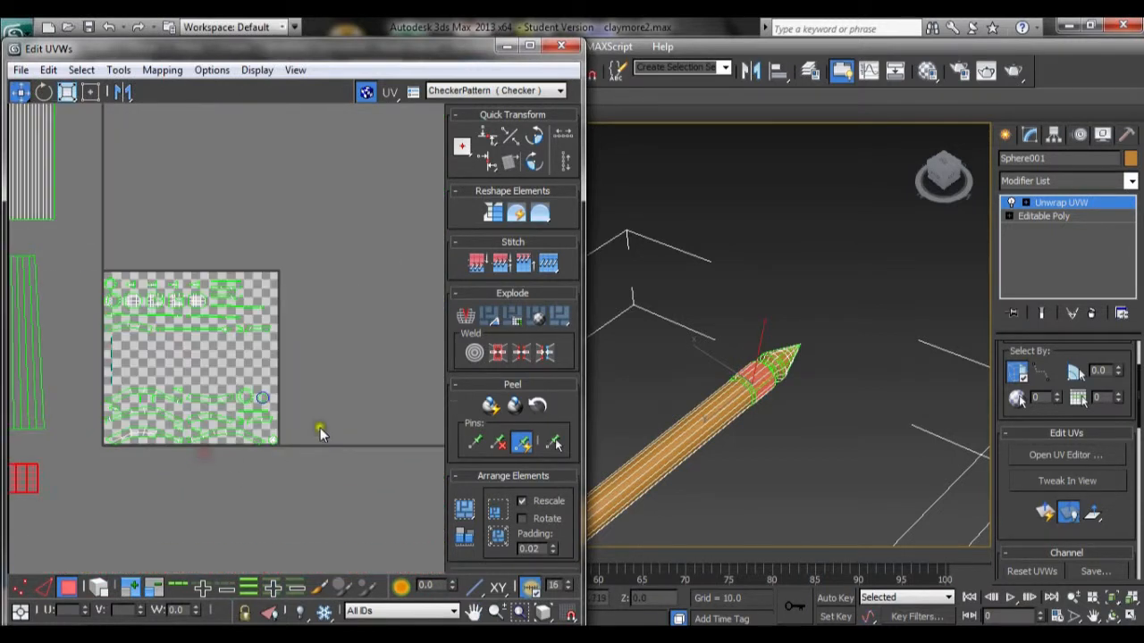
{"action": "middle_click_drag", "start_coordinate": [173, 404], "coordinate": [302, 345]}
Step: Select the thin elements along the square's left edge and apply Unfold Mapping to them
{"action": "scroll", "coordinate": [303, 345], "scroll_direction": "up", "scroll_amount": 3}
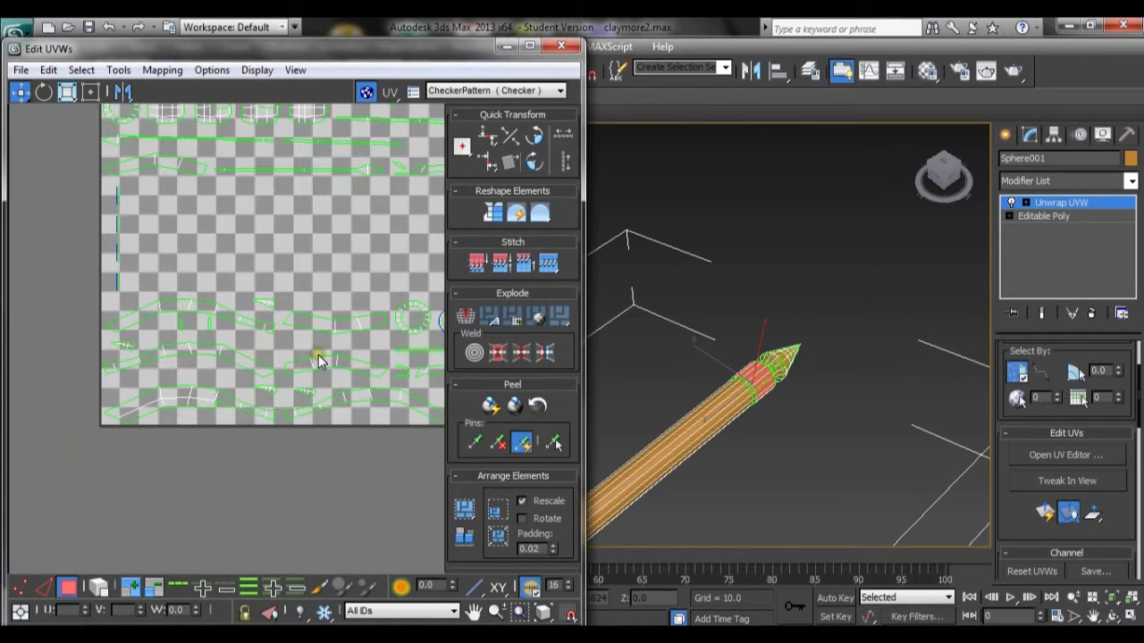
{"action": "middle_click_drag", "start_coordinate": [280, 361], "coordinate": [281, 422]}
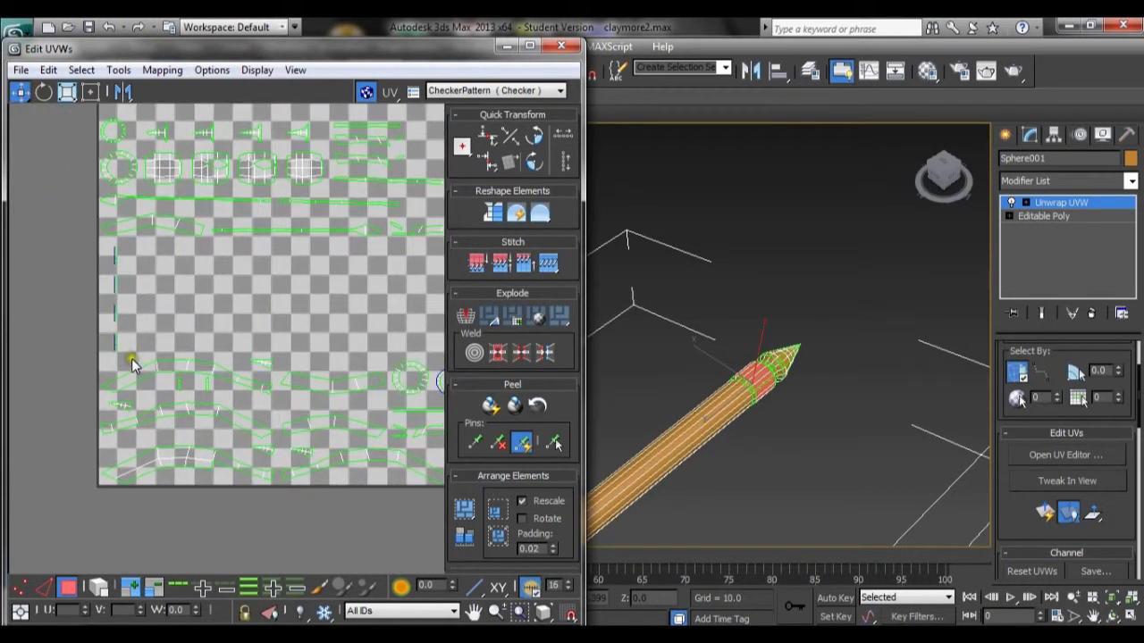
{"action": "left_click_drag", "start_coordinate": [125, 360], "coordinate": [107, 248]}
{"action": "left_click", "coordinate": [163, 70]}
{"action": "left_click", "coordinate": [177, 132]}
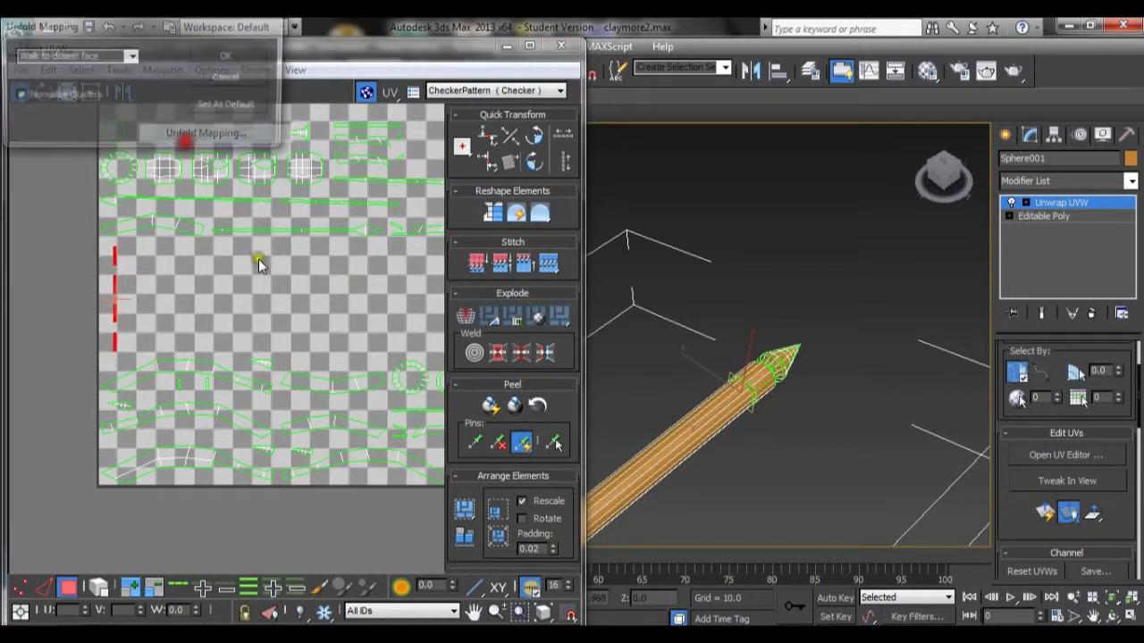
{"action": "left_click", "coordinate": [231, 55]}
Step: Move the unfolded arc out of the square, below the other unwrapped pieces
{"action": "scroll", "coordinate": [285, 424], "scroll_direction": "down", "scroll_amount": 3}
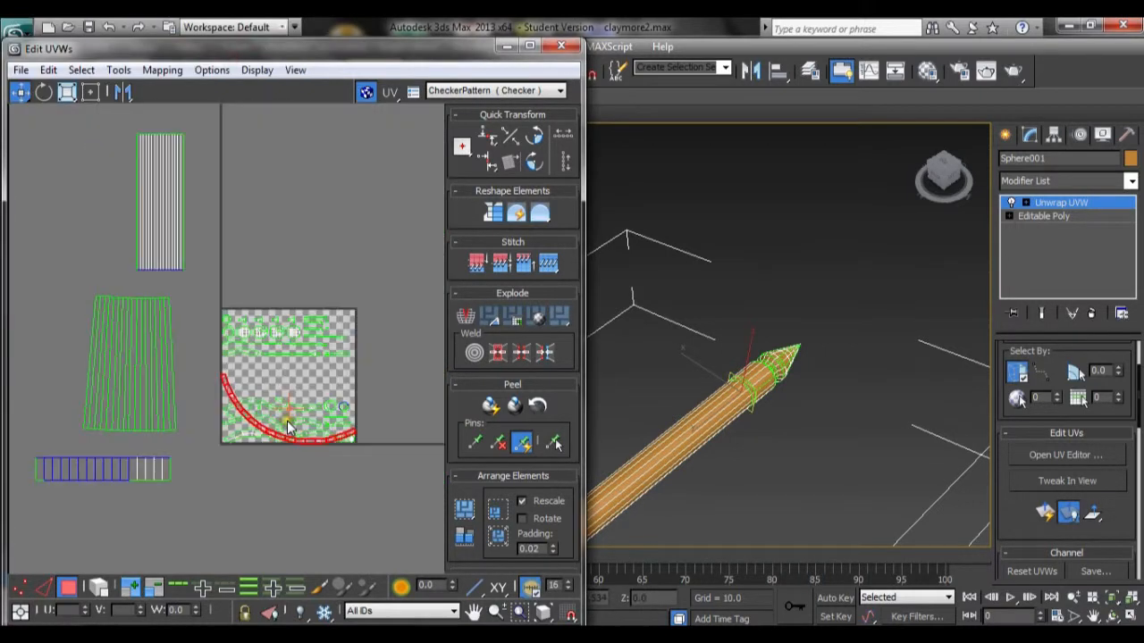
{"action": "scroll", "coordinate": [285, 424], "scroll_direction": "up", "scroll_amount": 1}
{"action": "left_click_drag", "start_coordinate": [279, 435], "coordinate": [175, 550]}
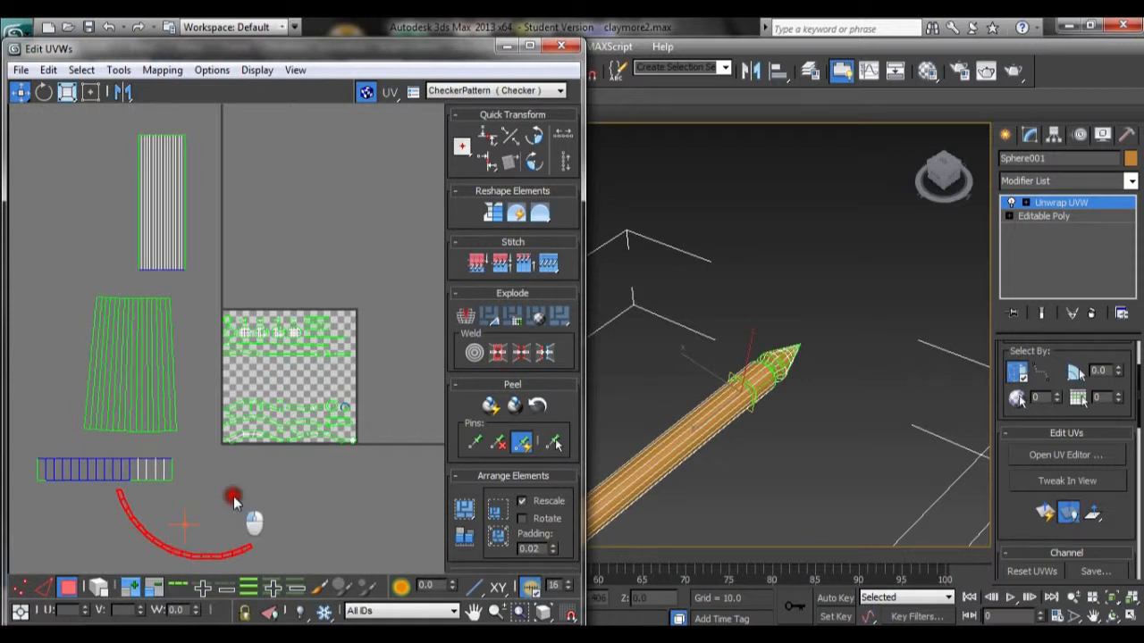
Step: Select the faces of the crossguard's two curved arms in the viewport
{"action": "scroll", "coordinate": [234, 496], "scroll_direction": "up", "scroll_amount": 3}
{"action": "middle_click_drag", "start_coordinate": [282, 324], "coordinate": [130, 496]}
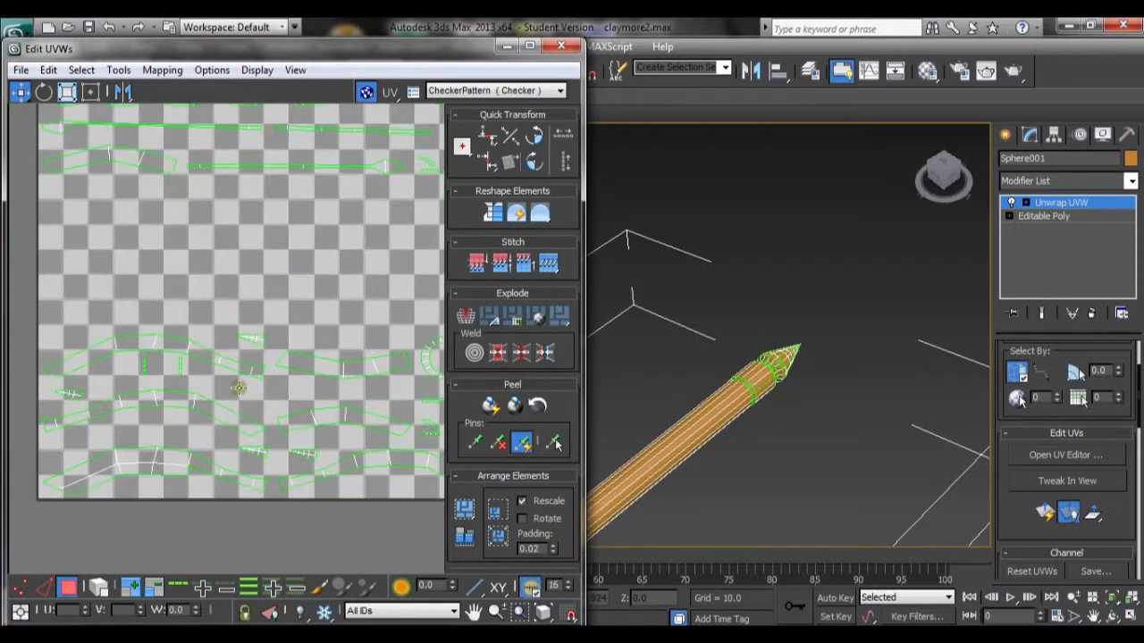
{"action": "middle_click_drag", "start_coordinate": [812, 374], "coordinate": [802, 393]}
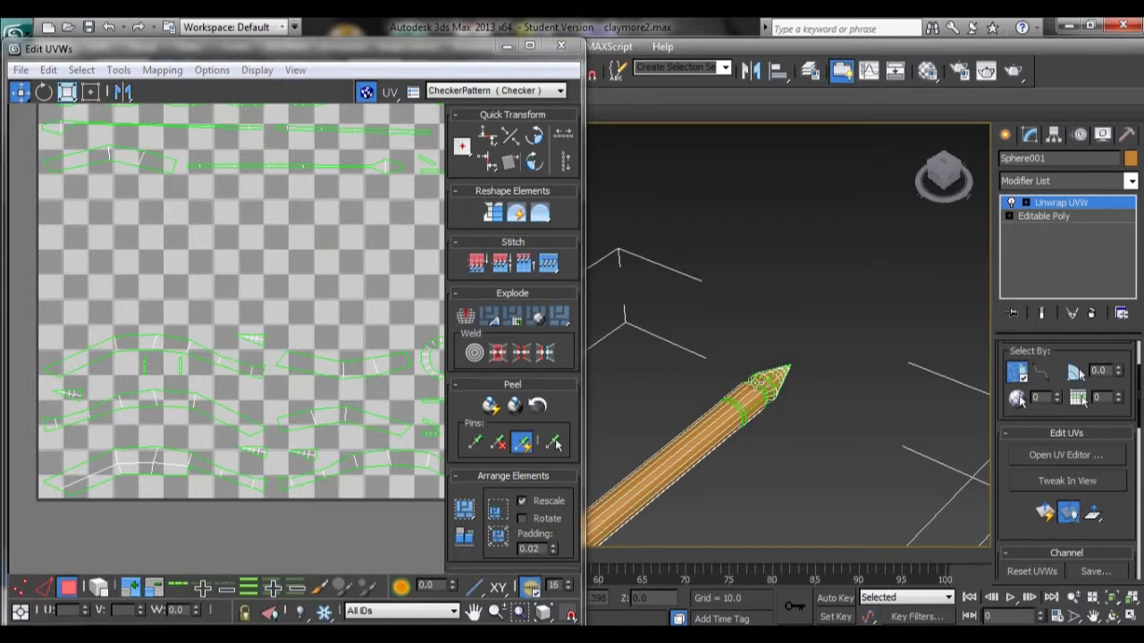
{"action": "left_click", "coordinate": [762, 390]}
{"action": "middle_click_drag", "start_coordinate": [403, 288], "coordinate": [372, 263]}
{"action": "right_click", "coordinate": [372, 263]}
{"action": "middle_click_drag", "start_coordinate": [728, 342], "coordinate": [918, 131]}
{"action": "scroll", "coordinate": [919, 132], "scroll_direction": "up", "scroll_amount": 2}
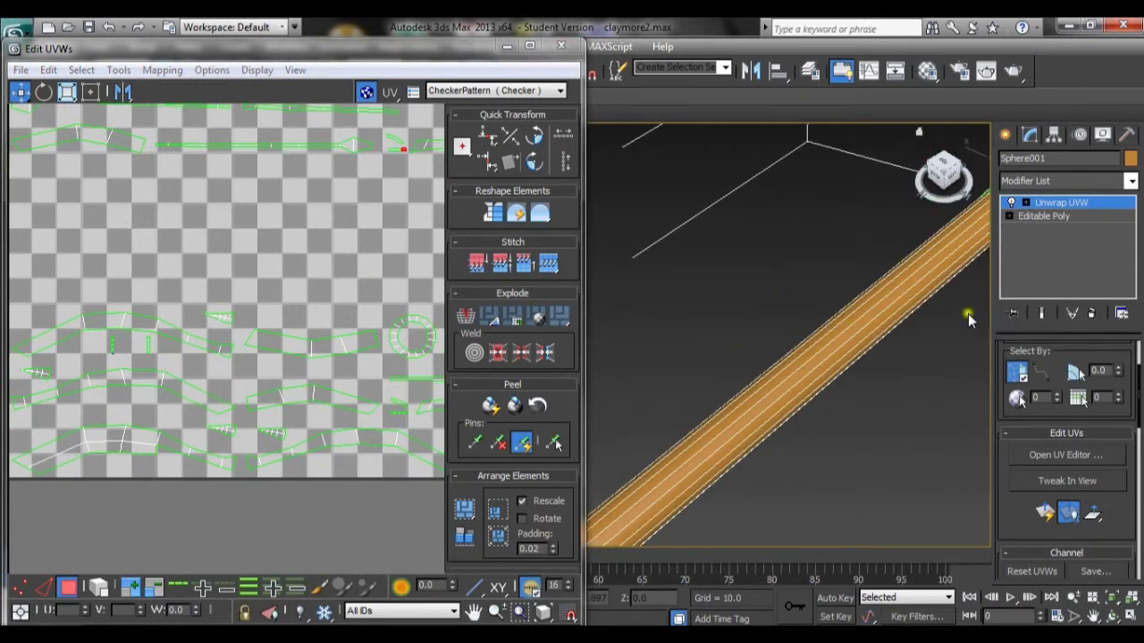
{"action": "scroll", "coordinate": [967, 315], "scroll_direction": "down", "scroll_amount": 5}
{"action": "middle_click_drag", "start_coordinate": [763, 396], "coordinate": [897, 313]}
{"action": "middle_click_drag", "start_coordinate": [822, 375], "coordinate": [854, 349]}
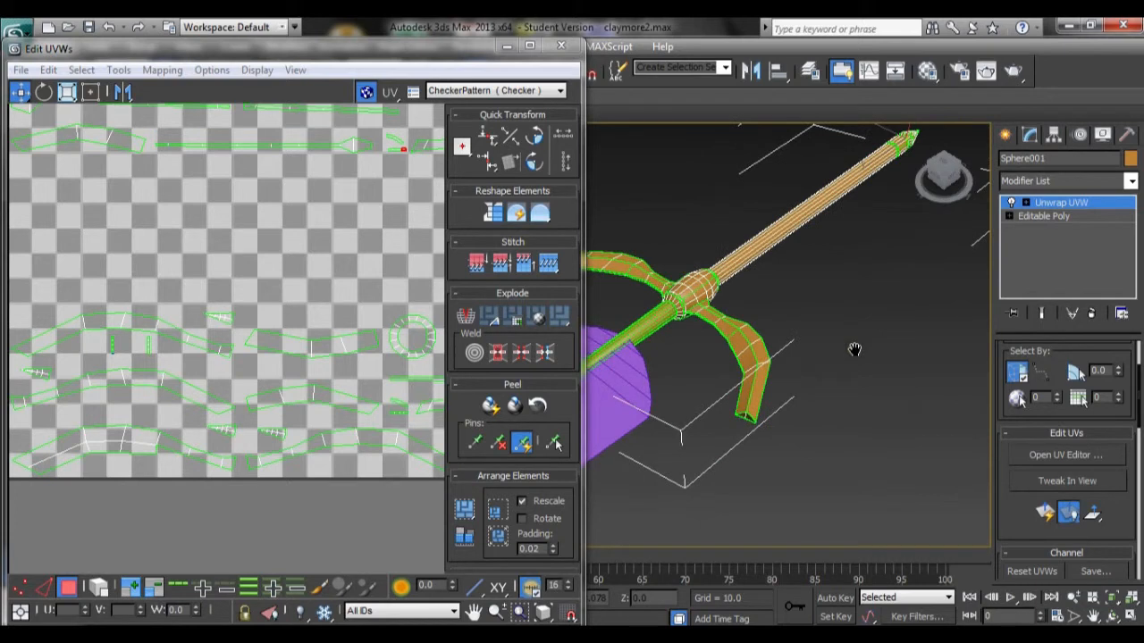
{"action": "scroll", "coordinate": [900, 351], "scroll_direction": "up", "scroll_amount": 2}
{"action": "scroll", "coordinate": [858, 364], "scroll_direction": "up", "scroll_amount": 2}
{"action": "left_click", "coordinate": [747, 274]}
{"action": "left_click", "coordinate": [761, 282], "text": "ctrl"}
{"action": "left_click", "coordinate": [787, 297], "text": "ctrl"}
{"action": "left_click", "coordinate": [820, 317], "text": "ctrl"}
{"action": "left_click", "coordinate": [841, 341], "text": "ctrl"}
{"action": "left_click", "coordinate": [831, 377], "text": "ctrl"}
{"action": "middle_click_drag", "start_coordinate": [820, 305], "coordinate": [926, 420], "text": "alt"}
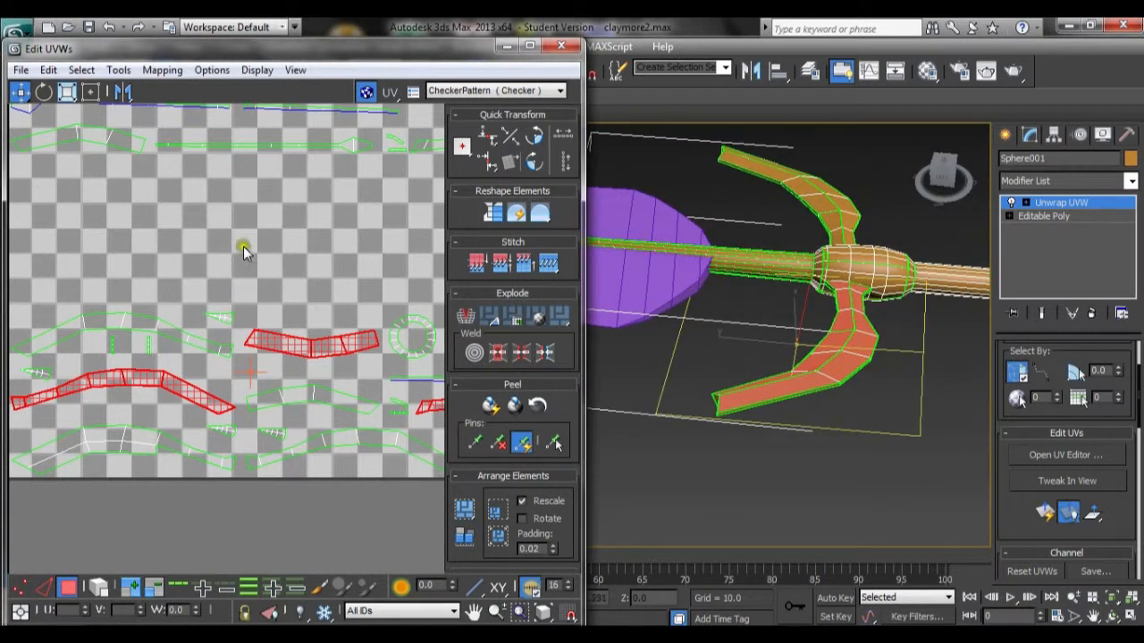
Step: Try Flatten Mapping on the selected crossguard arm faces, then undo it
{"action": "left_click", "coordinate": [161, 71]}
{"action": "left_click", "coordinate": [179, 89]}
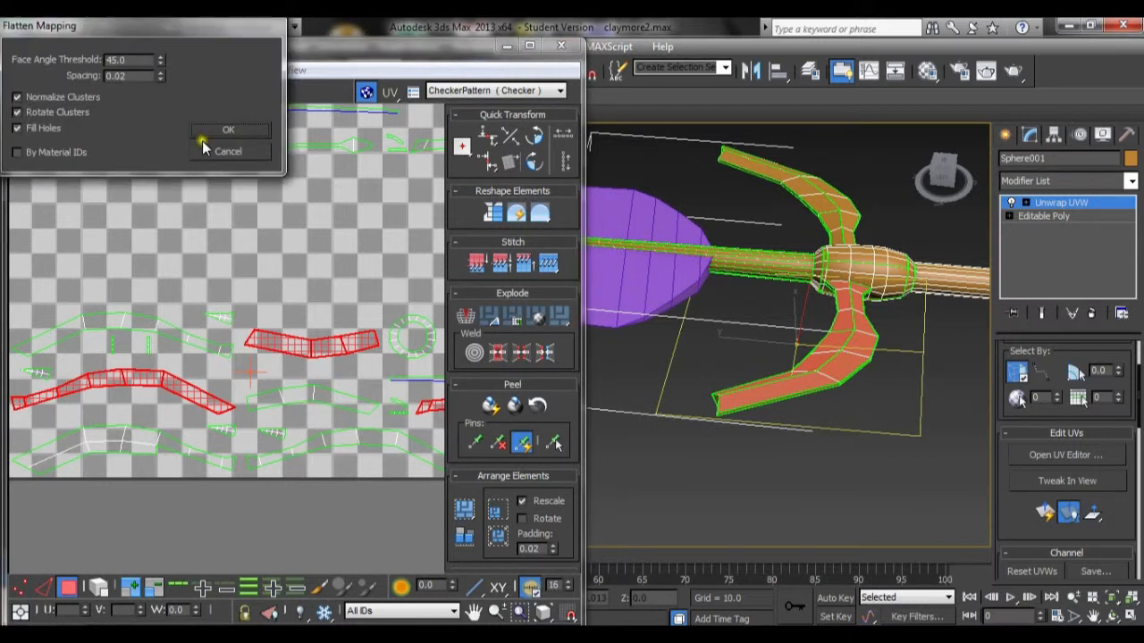
{"action": "left_click", "coordinate": [219, 131]}
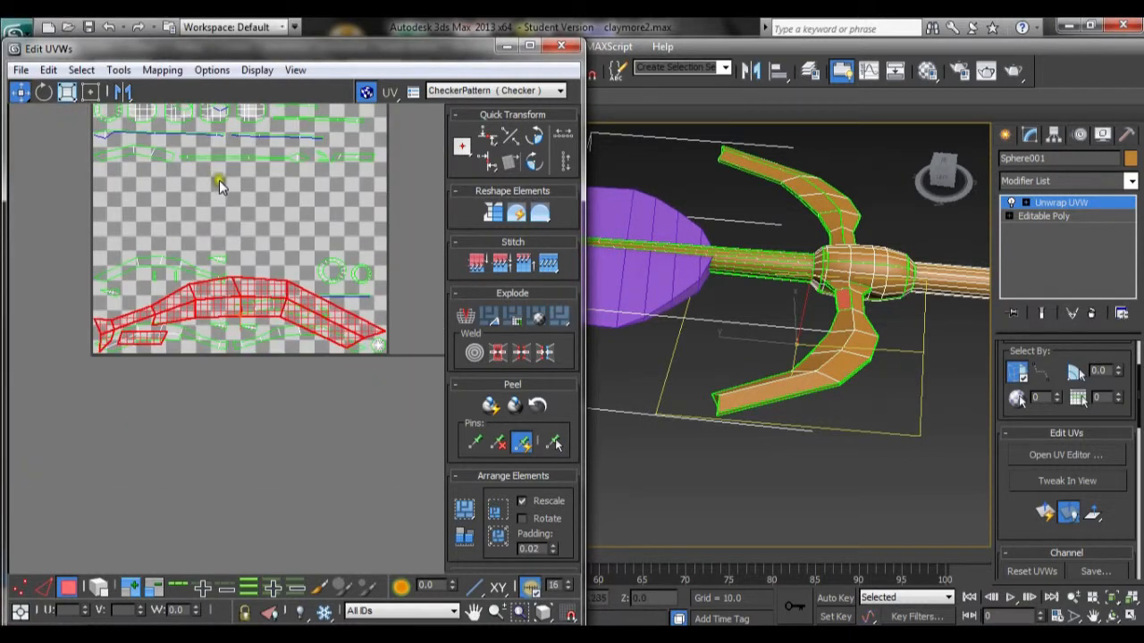
{"action": "key", "text": "ctrl+z"}
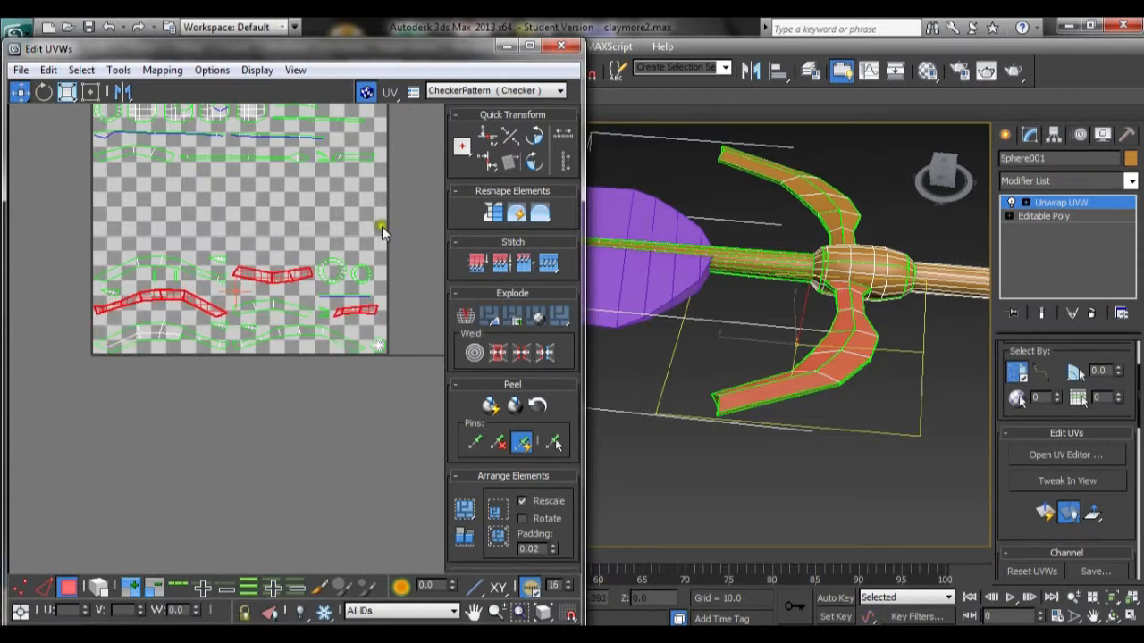
{"action": "middle_click_drag", "start_coordinate": [856, 352], "coordinate": [755, 436], "text": "alt"}
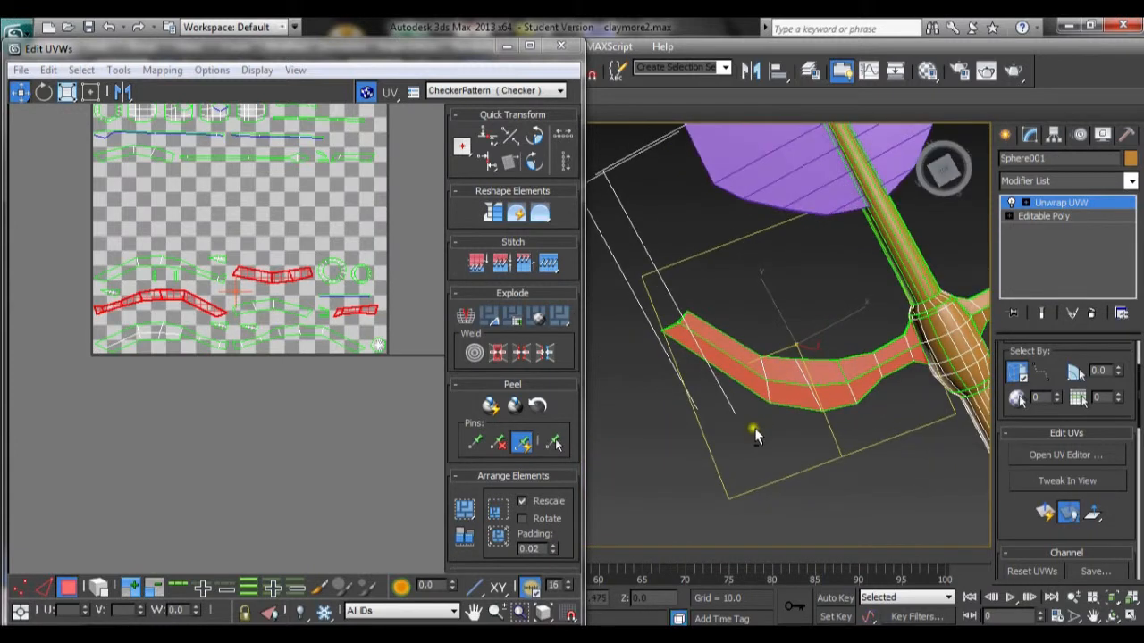
Step: Apply Normal Mapping to the selected crossguard arm faces and move the mapped piece out below the square
{"action": "left_click", "coordinate": [161, 69]}
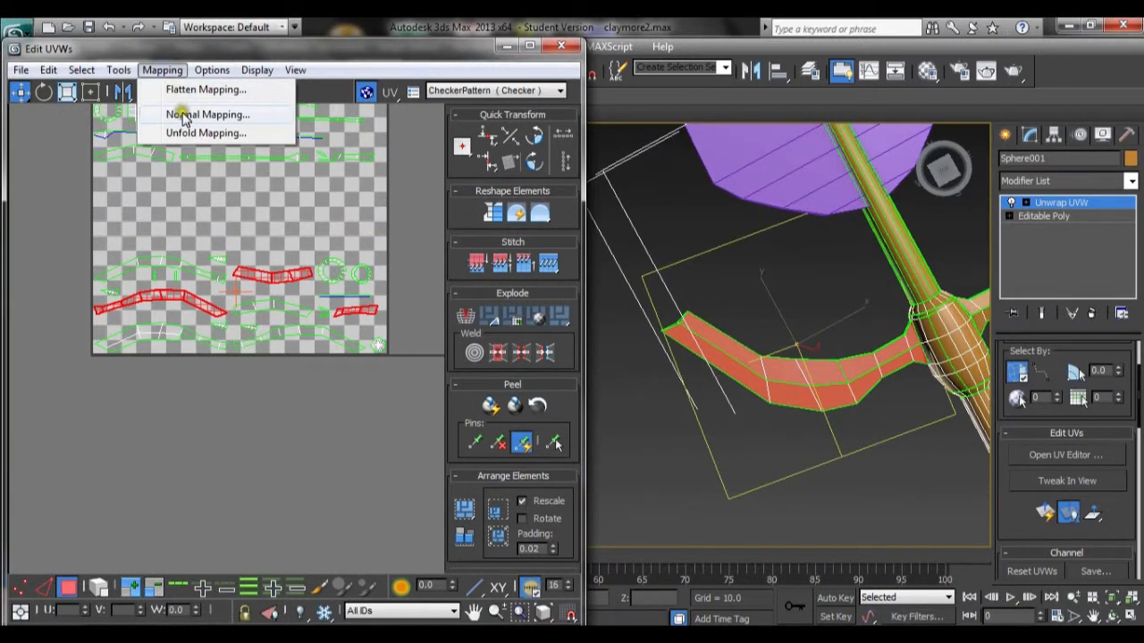
{"action": "left_click", "coordinate": [186, 114]}
{"action": "left_click", "coordinate": [226, 105]}
{"action": "scroll", "coordinate": [241, 239], "scroll_direction": "down", "scroll_amount": 3}
{"action": "left_click_drag", "start_coordinate": [252, 288], "coordinate": [296, 372]}
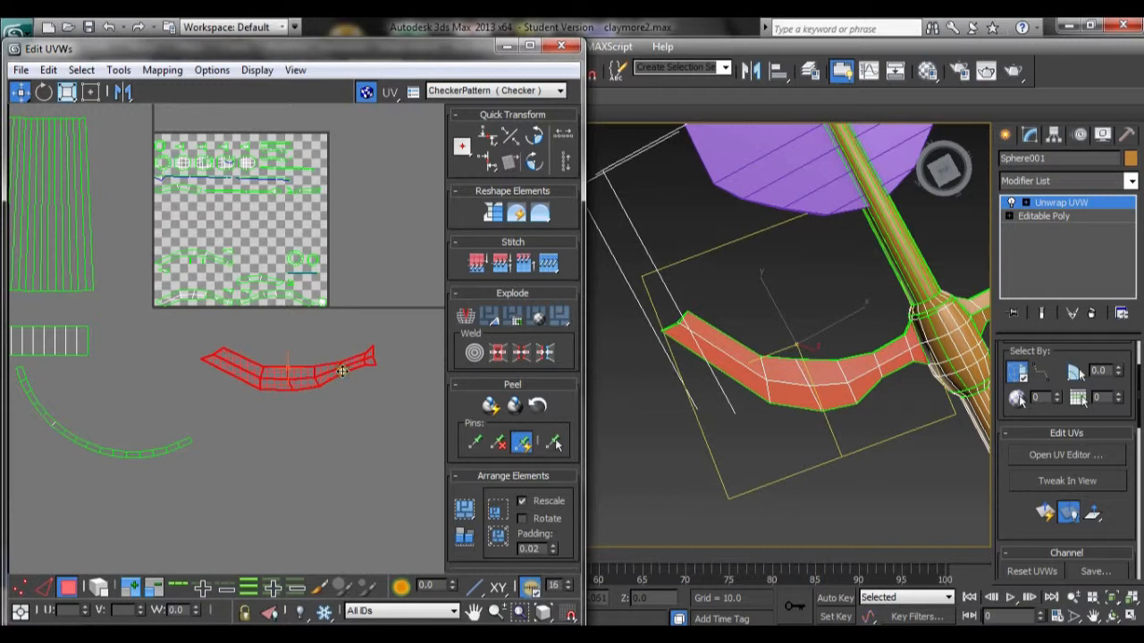
{"action": "left_click", "coordinate": [353, 336]}
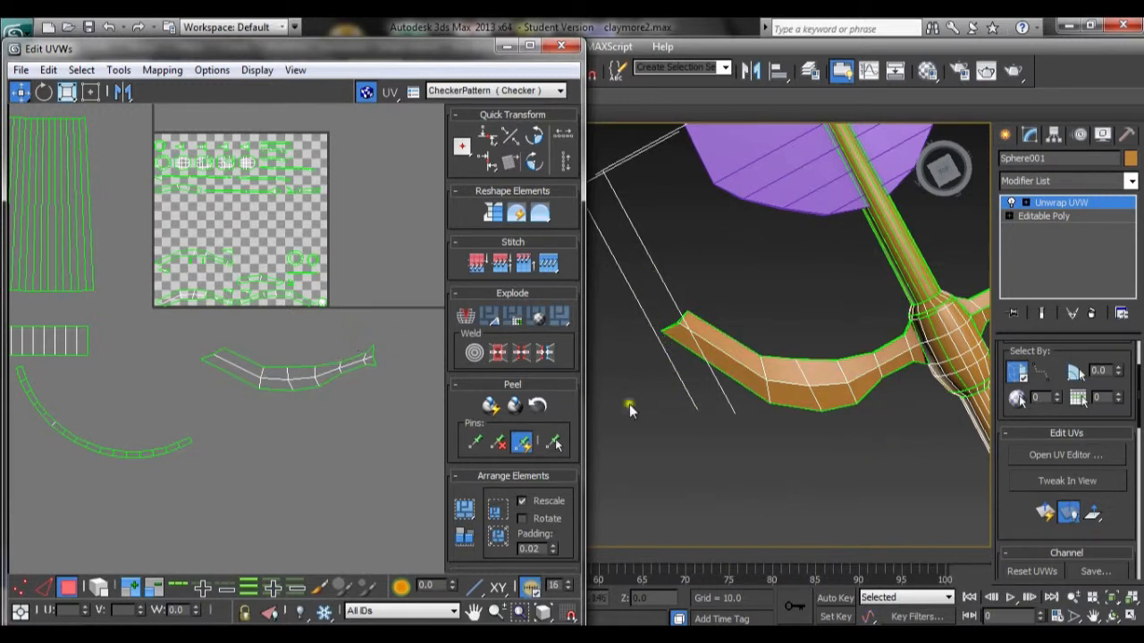
Step: Select the faces of the crossguard's opposite curved arm in the viewport
{"action": "scroll", "coordinate": [730, 407], "scroll_direction": "up", "scroll_amount": 2}
{"action": "middle_click_drag", "start_coordinate": [892, 406], "coordinate": [726, 386], "text": "alt"}
{"action": "left_click", "coordinate": [696, 349]}
{"action": "left_click", "coordinate": [717, 345], "text": "ctrl"}
{"action": "left_click", "coordinate": [741, 346], "text": "ctrl"}
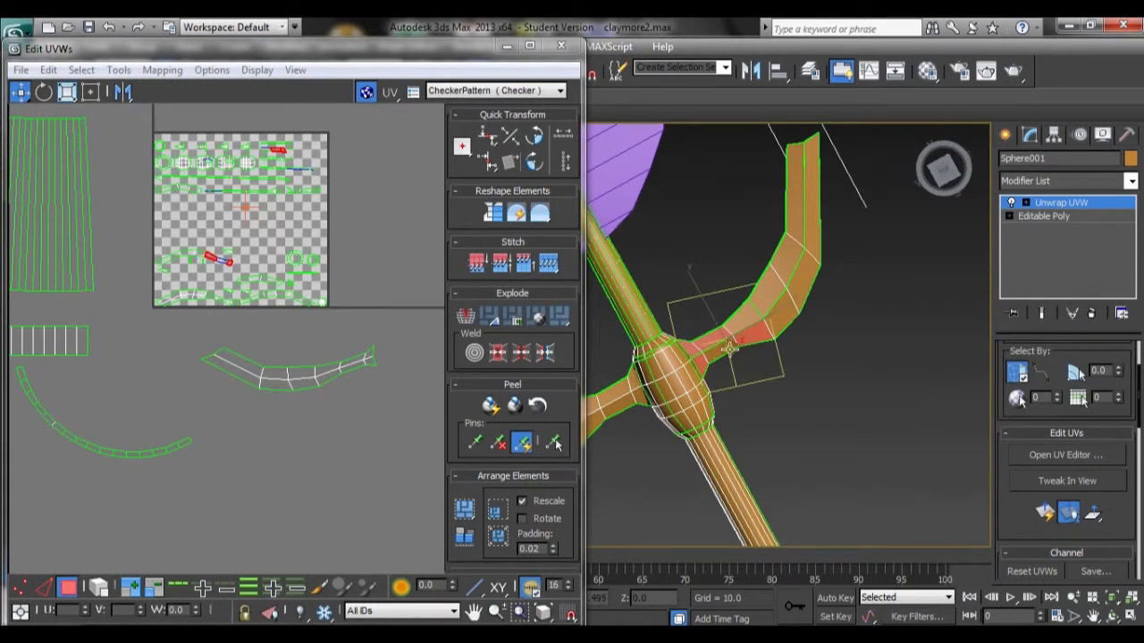
{"action": "left_click", "coordinate": [742, 332], "text": "ctrl"}
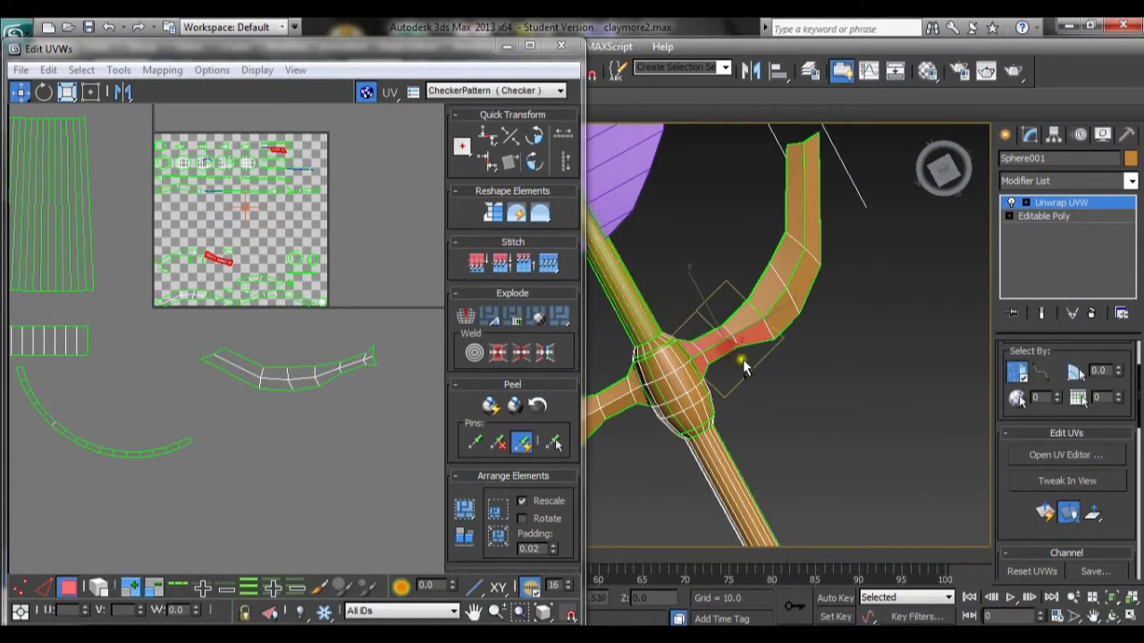
{"action": "left_click", "coordinate": [752, 307], "text": "ctrl"}
{"action": "left_click", "coordinate": [764, 297], "text": "ctrl"}
{"action": "left_click", "coordinate": [792, 285], "text": "ctrl"}
{"action": "left_click", "coordinate": [755, 299], "text": "ctrl"}
{"action": "left_click", "coordinate": [802, 219], "text": "ctrl"}
{"action": "left_click", "coordinate": [810, 174], "text": "ctrl"}
{"action": "middle_click_drag", "start_coordinate": [815, 186], "coordinate": [760, 349], "text": "alt"}
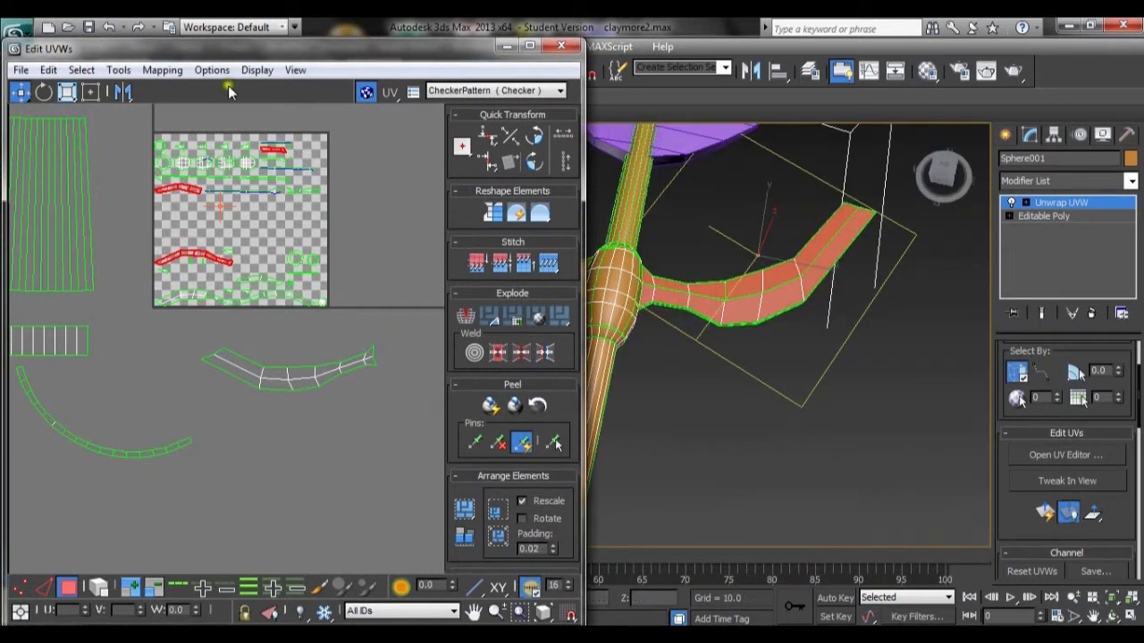
Step: Apply Normal Mapping to the opposite arm's faces and move the mapped piece out of the square
{"action": "left_click", "coordinate": [161, 69]}
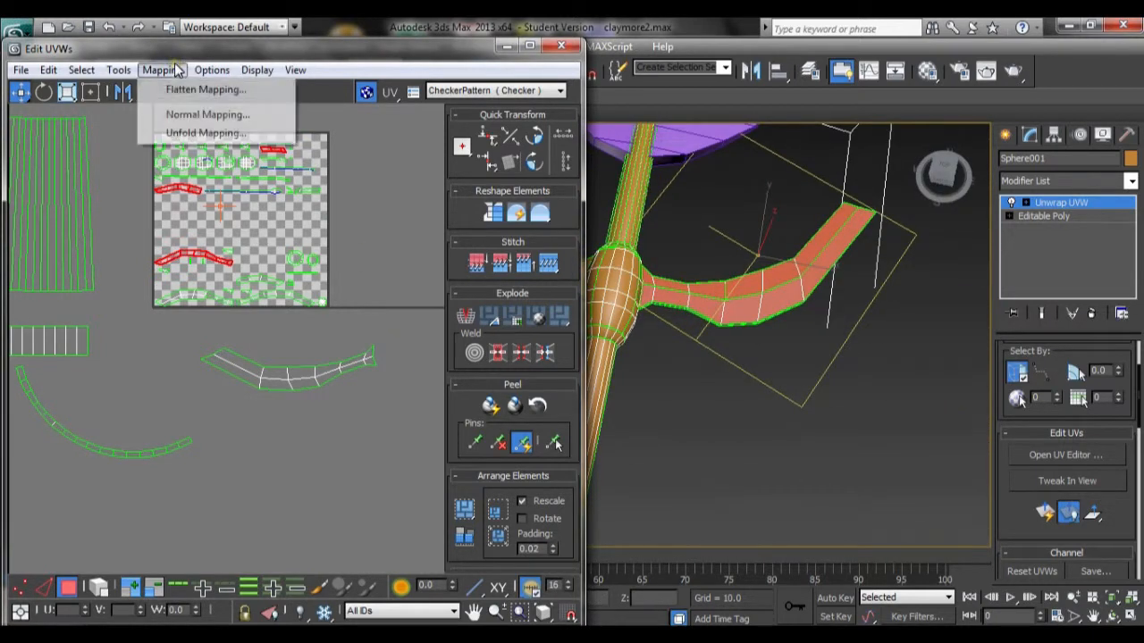
{"action": "left_click", "coordinate": [174, 114]}
{"action": "left_click", "coordinate": [242, 102]}
{"action": "left_click_drag", "start_coordinate": [280, 290], "coordinate": [380, 438]}
Step: Flip the new piece horizontally, lay it over the first arm's piece and rotate it slightly to match
{"action": "right_click", "coordinate": [362, 420]}
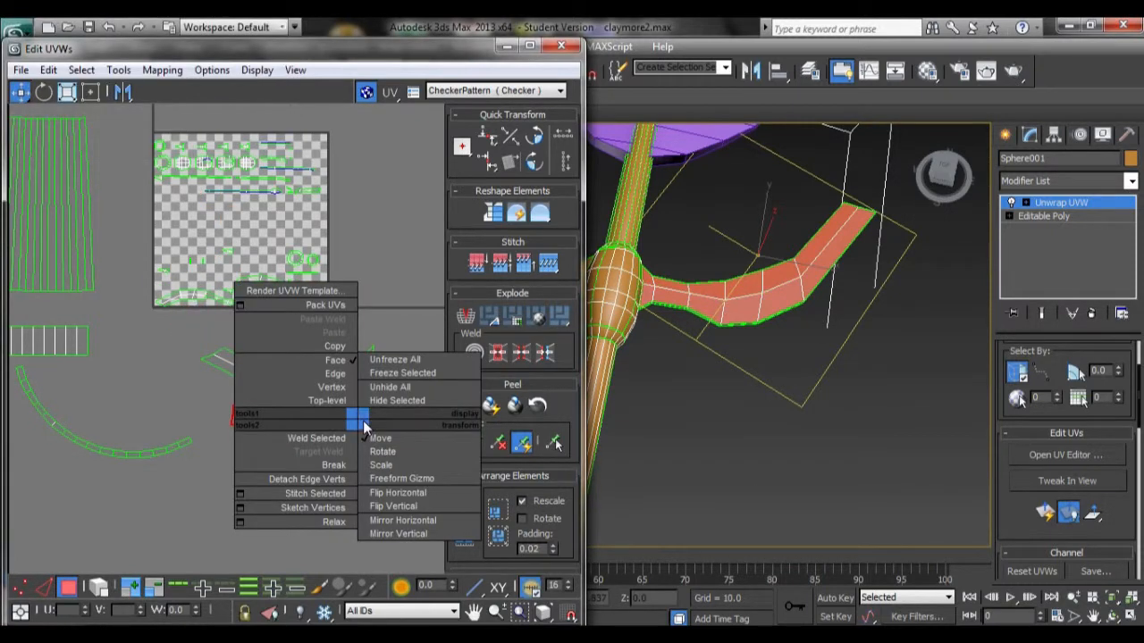
{"action": "left_click", "coordinate": [437, 494]}
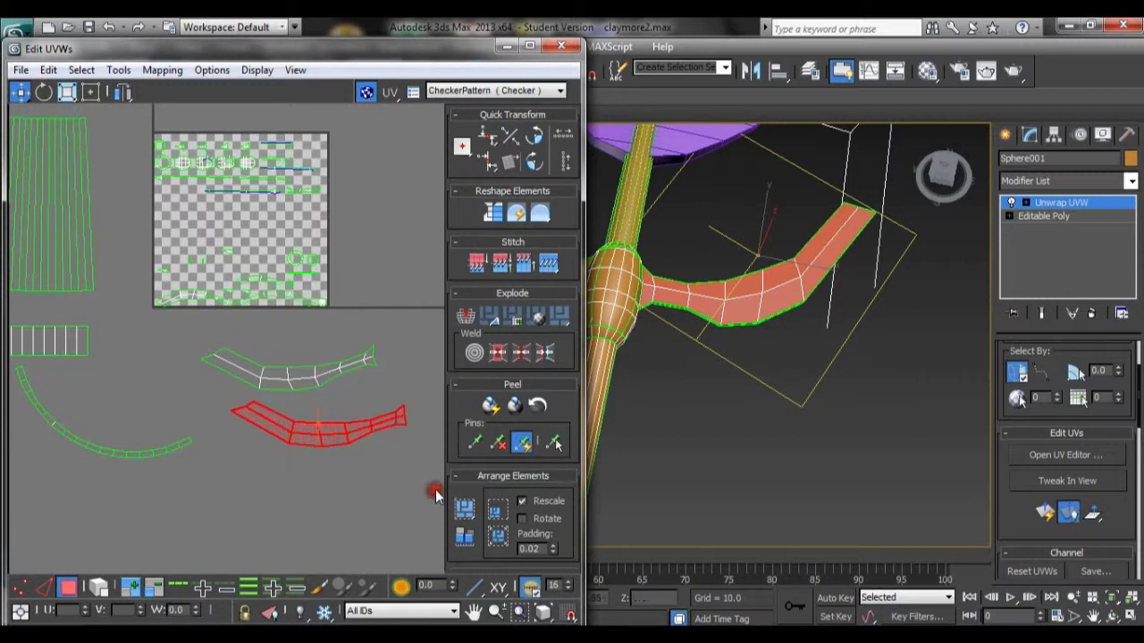
{"action": "left_click_drag", "start_coordinate": [304, 429], "coordinate": [273, 371]}
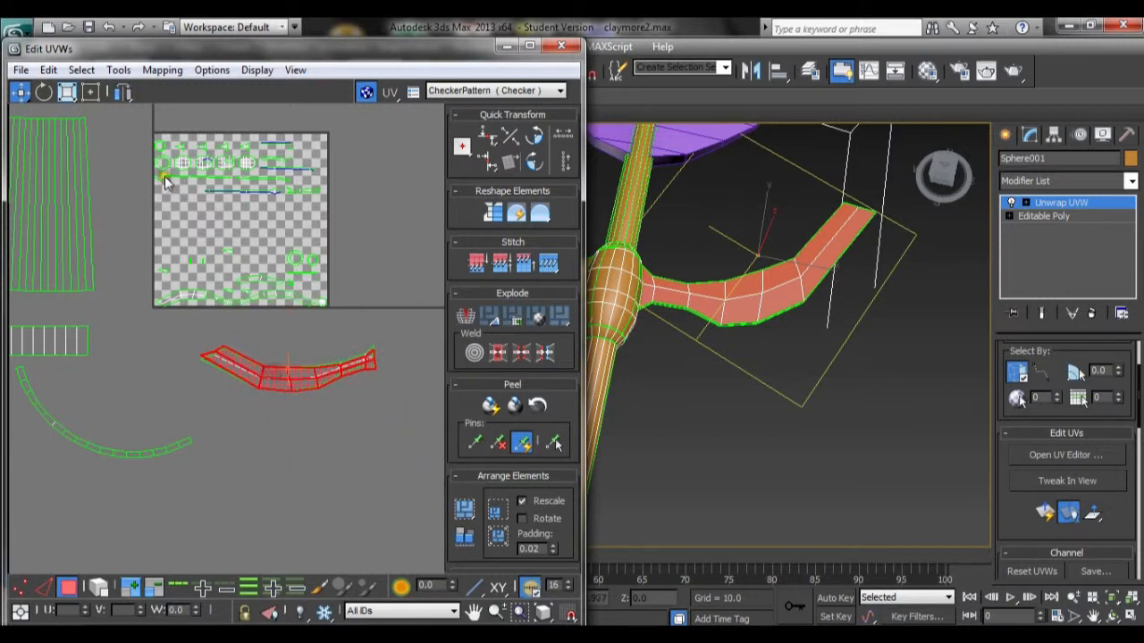
{"action": "left_click", "coordinate": [43, 91]}
{"action": "left_click_drag", "start_coordinate": [246, 367], "coordinate": [253, 365]}
{"action": "left_click", "coordinate": [382, 422]}
{"action": "scroll", "coordinate": [381, 428], "scroll_direction": "down", "scroll_amount": 2}
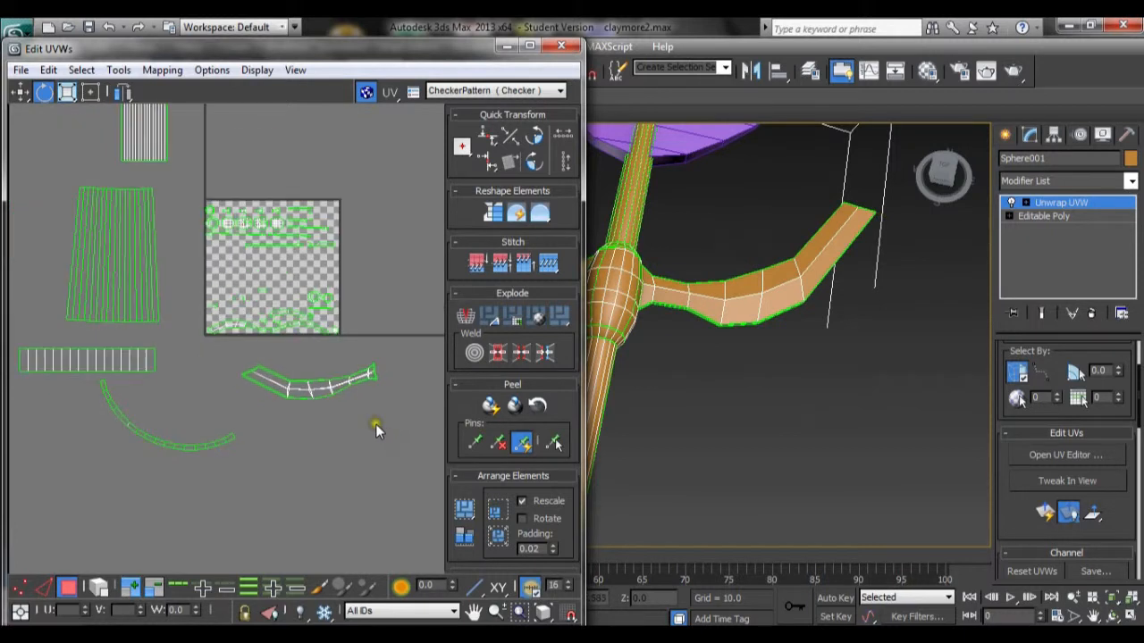
{"action": "scroll", "coordinate": [375, 424], "scroll_direction": "down", "scroll_amount": 2}
{"action": "scroll", "coordinate": [366, 465], "scroll_direction": "up", "scroll_amount": 5}
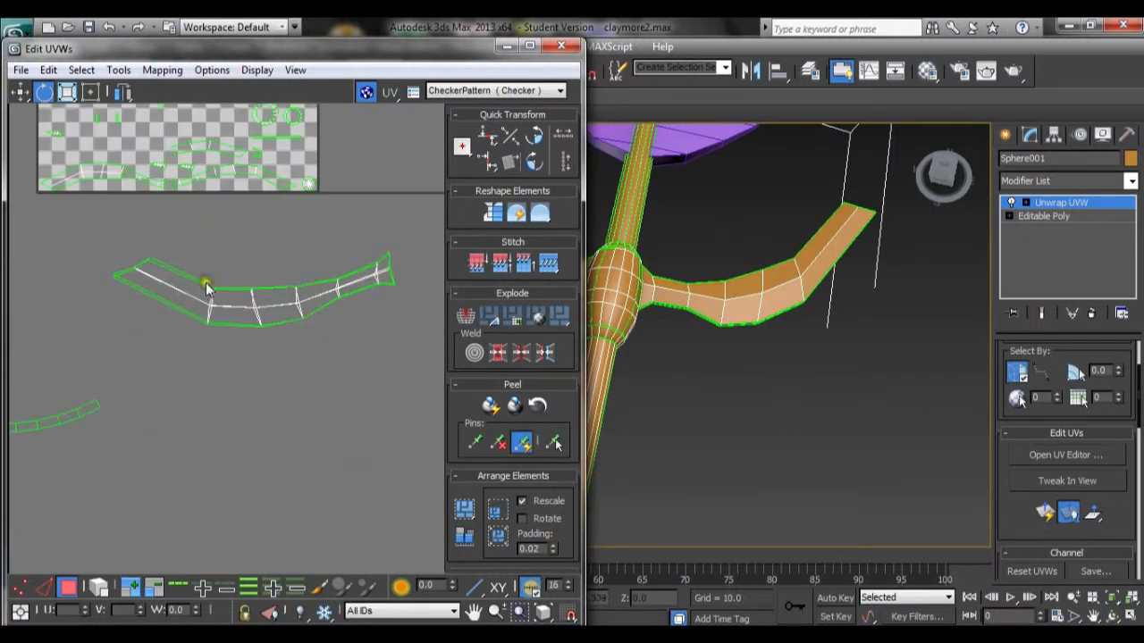
{"action": "middle_click_drag", "start_coordinate": [206, 284], "coordinate": [313, 431]}
{"action": "scroll", "coordinate": [318, 420], "scroll_direction": "up", "scroll_amount": 2}
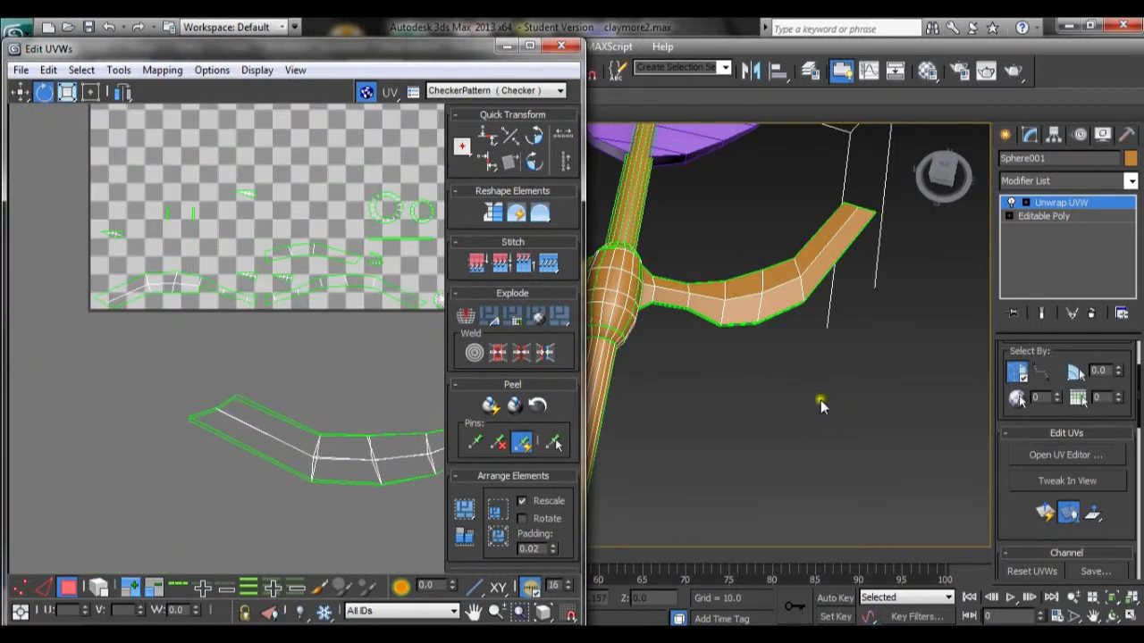
Step: Select the outer side faces along the crossguard's upper arm in the viewport
{"action": "middle_click_drag", "start_coordinate": [774, 382], "coordinate": [704, 260], "text": "alt"}
{"action": "middle_click_drag", "start_coordinate": [768, 441], "coordinate": [751, 362], "text": "alt"}
{"action": "middle_click_drag", "start_coordinate": [826, 471], "coordinate": [774, 406]}
{"action": "left_click", "coordinate": [759, 443]}
{"action": "left_click", "coordinate": [778, 409], "text": "ctrl"}
{"action": "left_click", "coordinate": [810, 379], "text": "ctrl"}
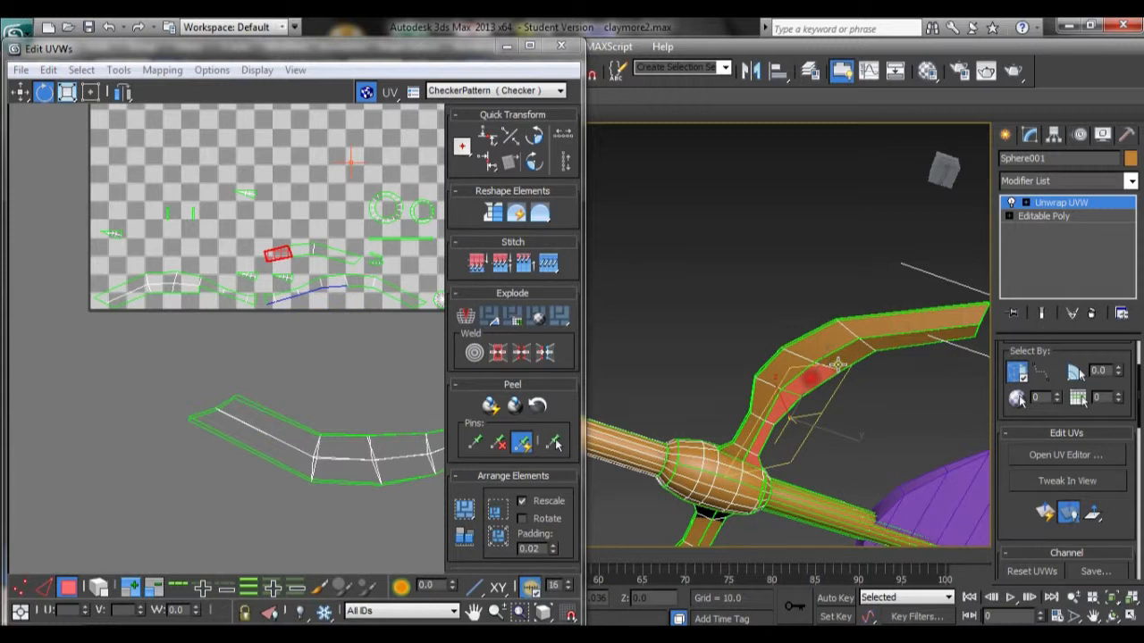
{"action": "left_click", "coordinate": [838, 364], "text": "ctrl"}
{"action": "left_click", "coordinate": [877, 336], "text": "ctrl"}
{"action": "left_click", "coordinate": [902, 323], "text": "ctrl"}
{"action": "left_click", "coordinate": [822, 352], "text": "ctrl"}
{"action": "left_click", "coordinate": [768, 398], "text": "ctrl"}
{"action": "left_click", "coordinate": [745, 440], "text": "ctrl"}
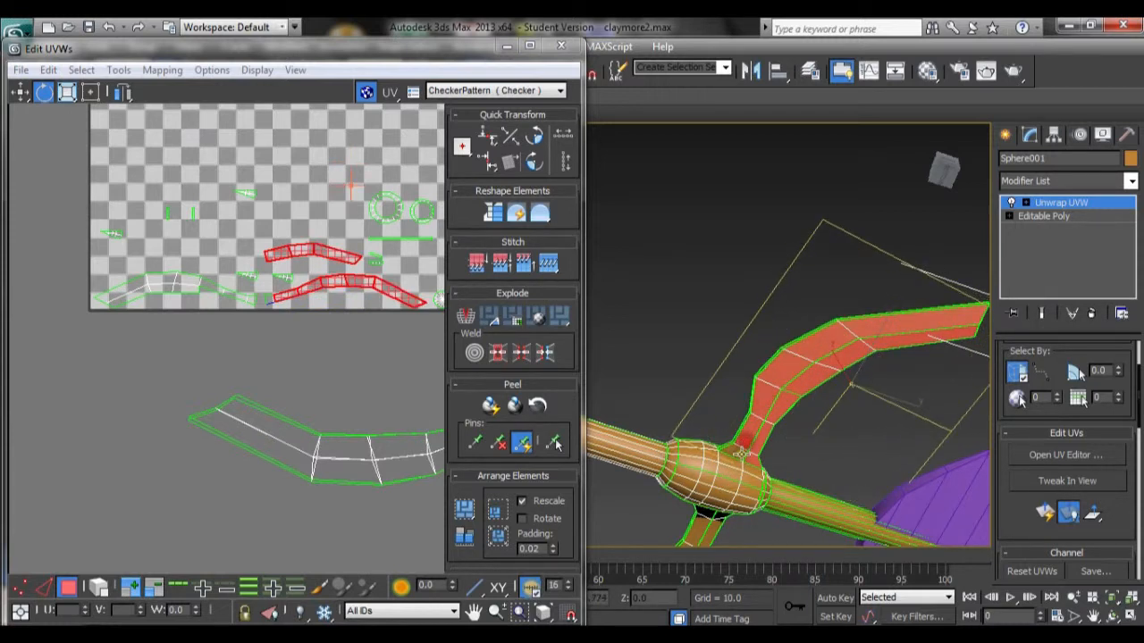
Step: Apply Normal Mapping to the selected upper arm side faces
{"action": "left_click", "coordinate": [162, 70]}
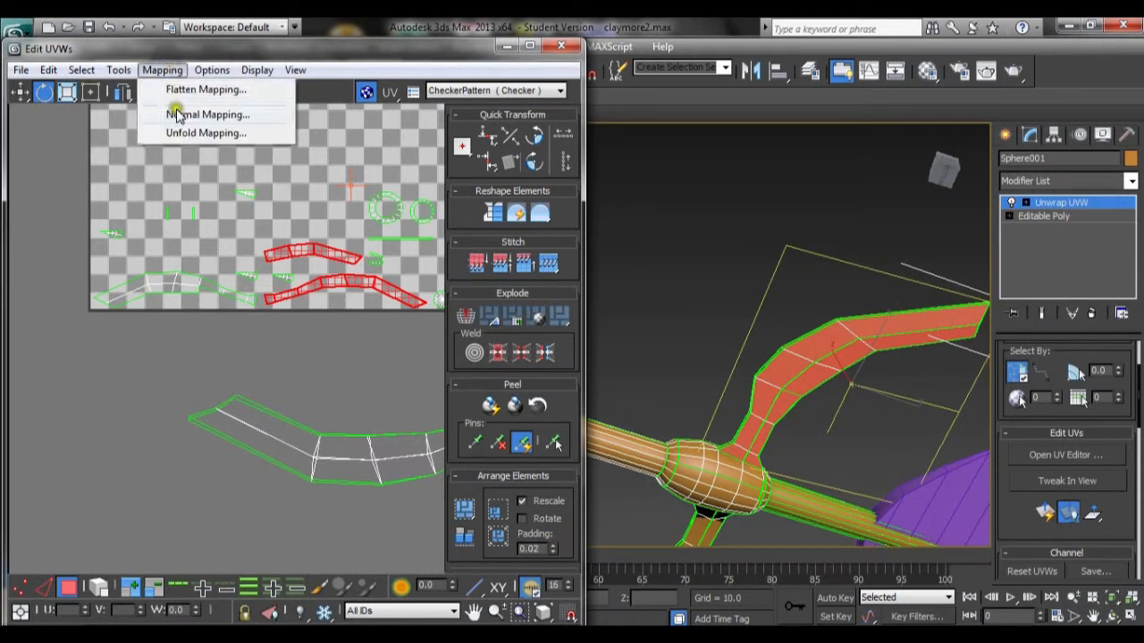
{"action": "left_click", "coordinate": [169, 115]}
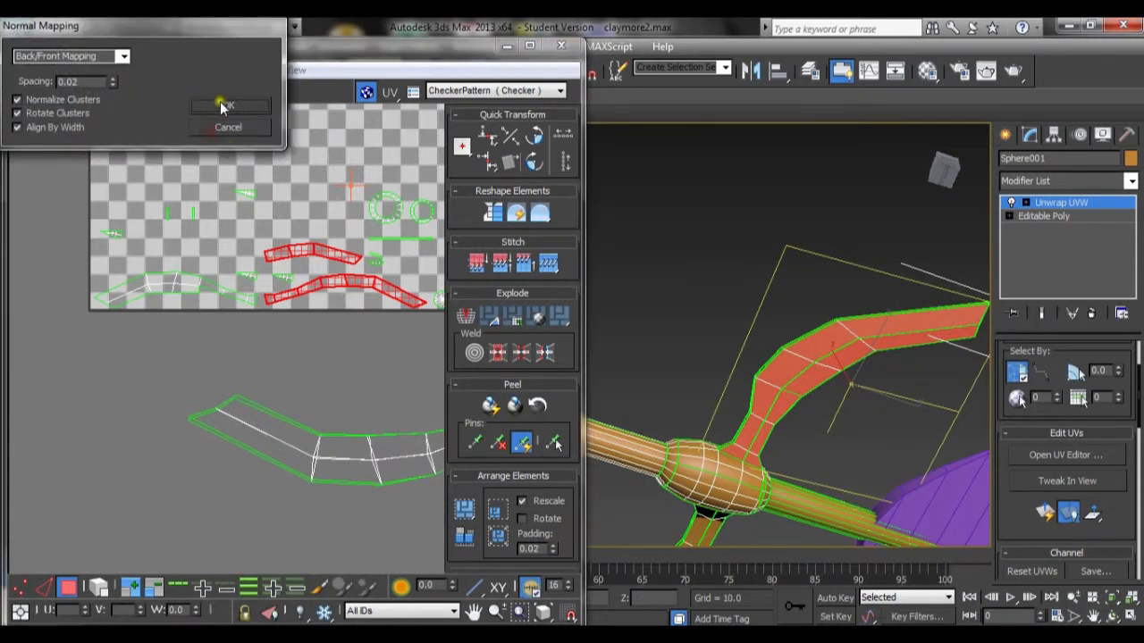
{"action": "left_click", "coordinate": [221, 105]}
{"action": "scroll", "coordinate": [295, 273], "scroll_direction": "down", "scroll_amount": 4}
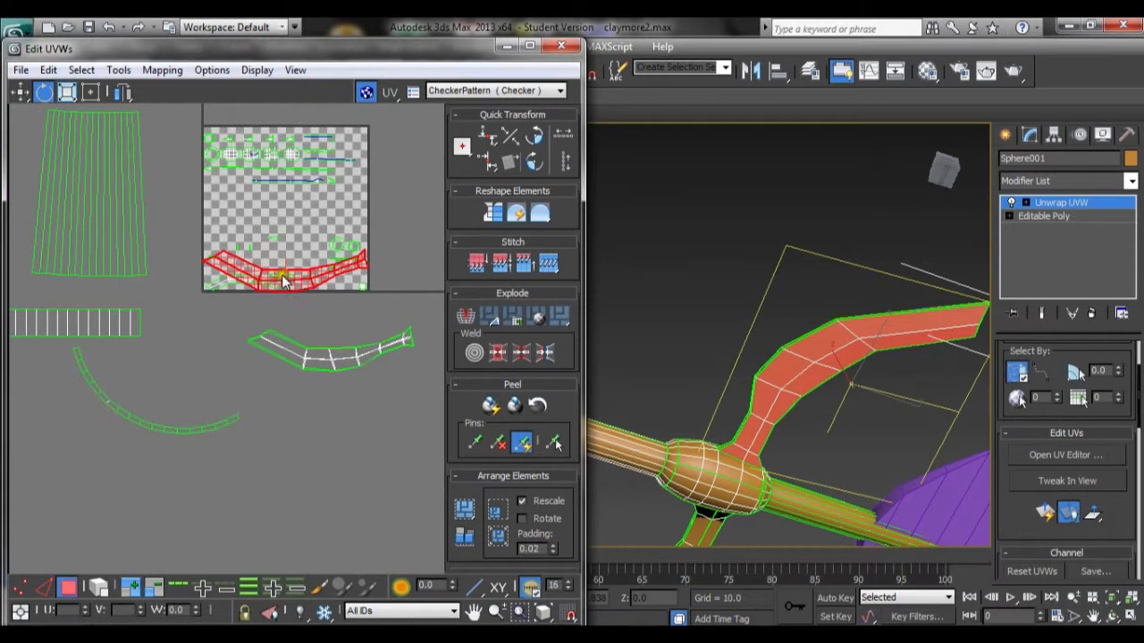
Step: Move the mapped side piece onto the existing arm piece and rotate it slightly to align
{"action": "left_click", "coordinate": [18, 91]}
{"action": "left_click_drag", "start_coordinate": [331, 286], "coordinate": [364, 351]}
{"action": "scroll", "coordinate": [362, 355], "scroll_direction": "up", "scroll_amount": 2}
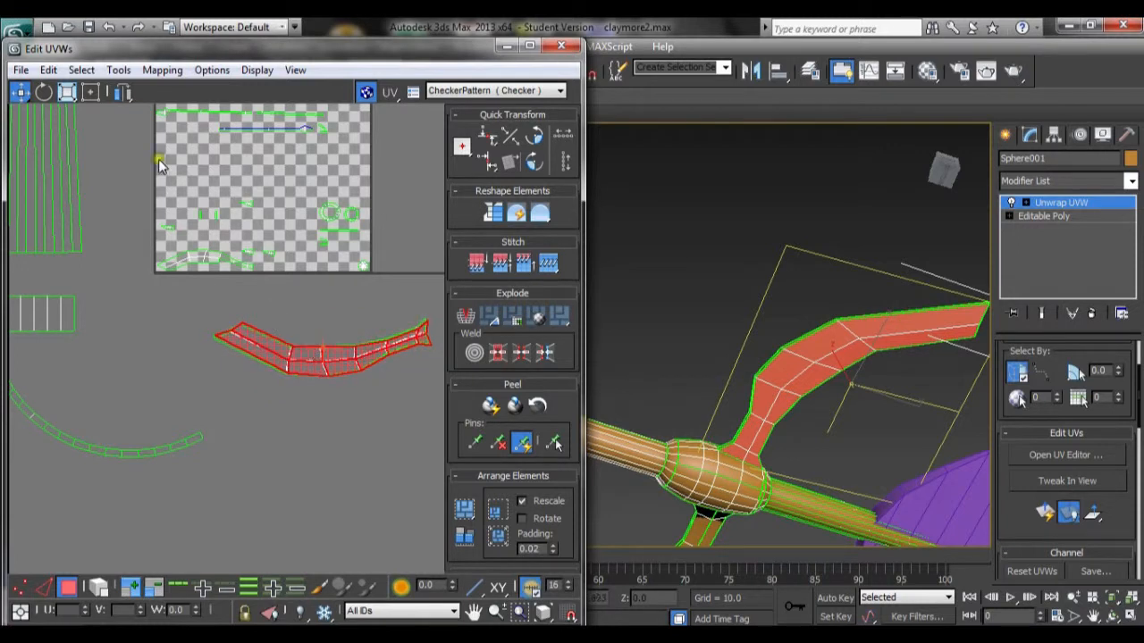
{"action": "left_click", "coordinate": [44, 92]}
{"action": "left_click_drag", "start_coordinate": [243, 331], "coordinate": [245, 332]}
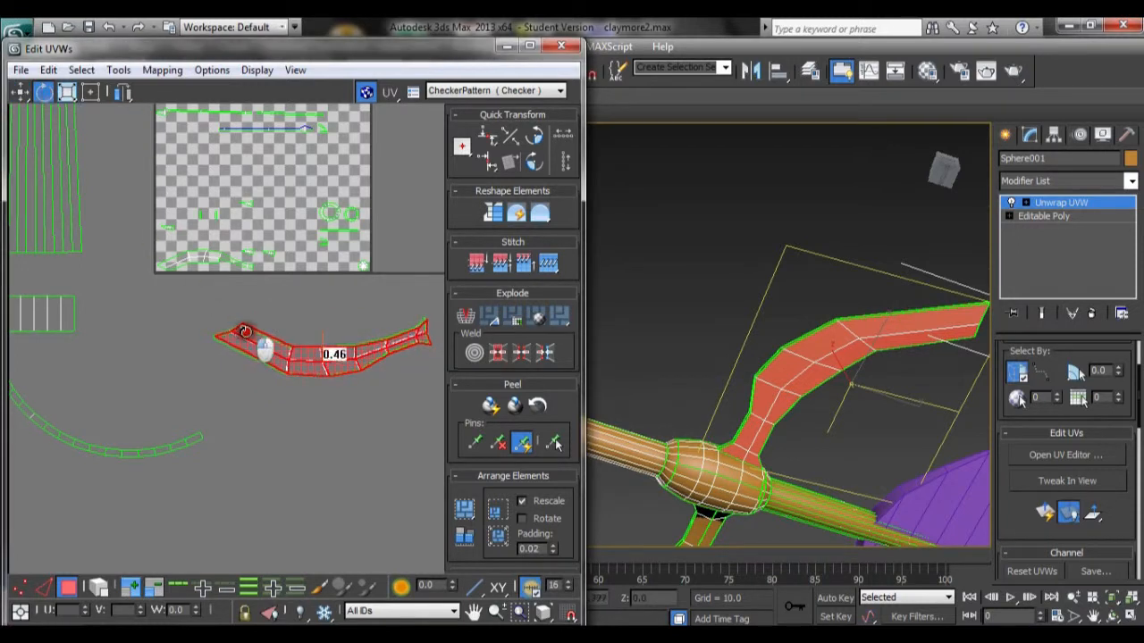
{"action": "left_click", "coordinate": [325, 410]}
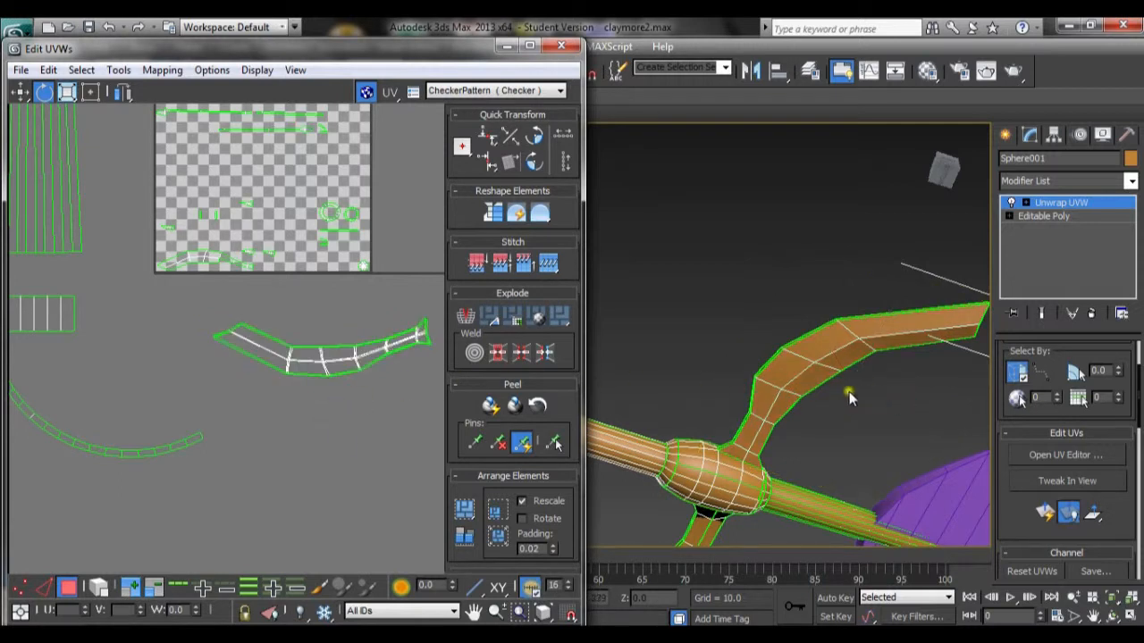
Step: Select the outer side faces along the crossguard's lower arm in the viewport
{"action": "middle_click_drag", "start_coordinate": [272, 247], "coordinate": [269, 340]}
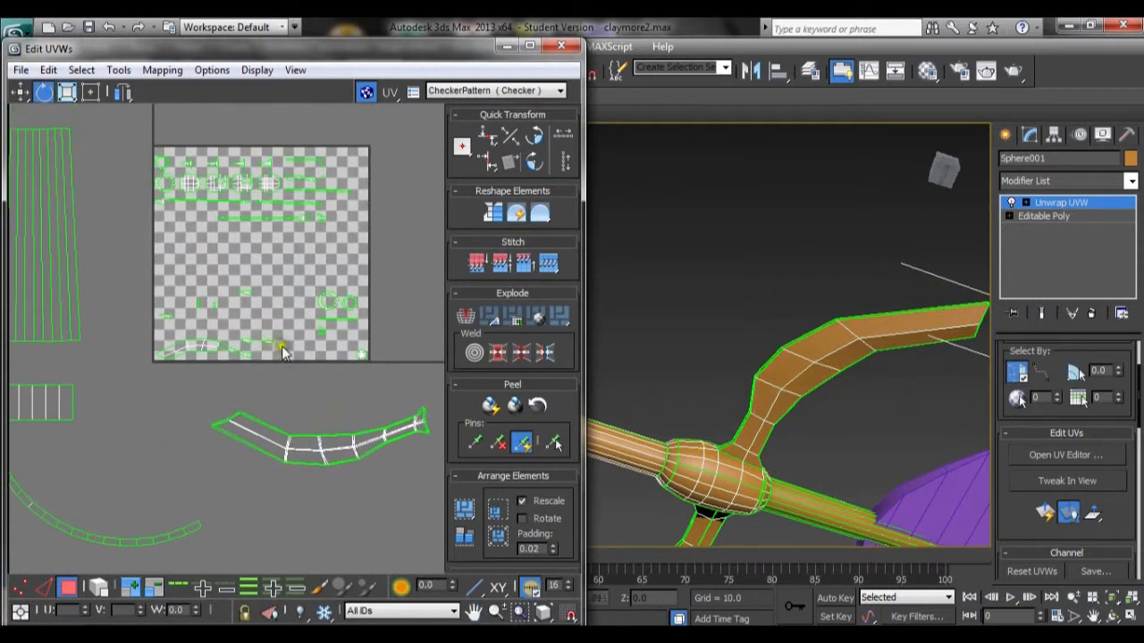
{"action": "left_click", "coordinate": [212, 342]}
{"action": "middle_click_drag", "start_coordinate": [837, 417], "coordinate": [747, 480], "text": "alt"}
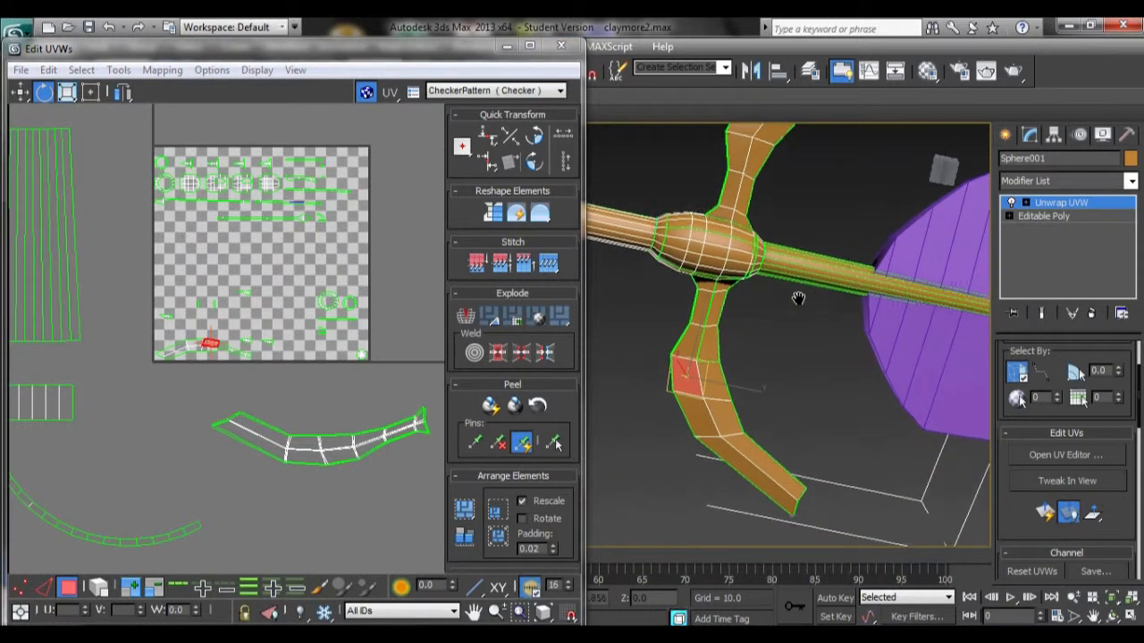
{"action": "left_click", "coordinate": [751, 469]}
{"action": "left_click", "coordinate": [723, 402], "text": "ctrl"}
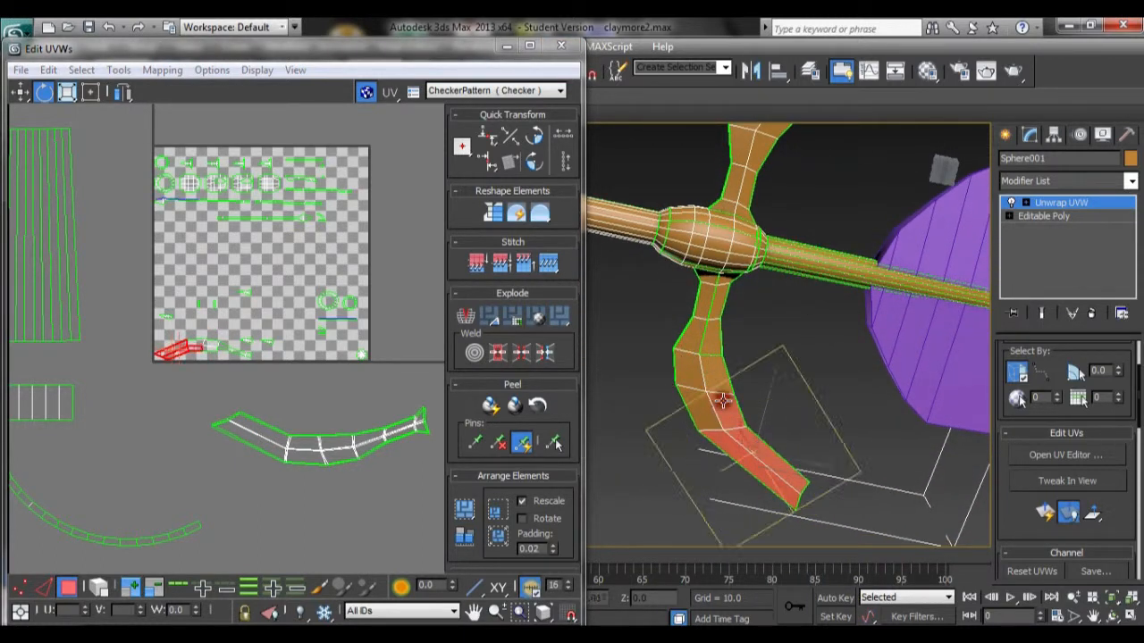
{"action": "left_click", "coordinate": [691, 375], "text": "ctrl"}
{"action": "left_click", "coordinate": [698, 400], "text": "ctrl"}
{"action": "left_click", "coordinate": [712, 373], "text": "ctrl"}
{"action": "left_click", "coordinate": [711, 336], "text": "ctrl"}
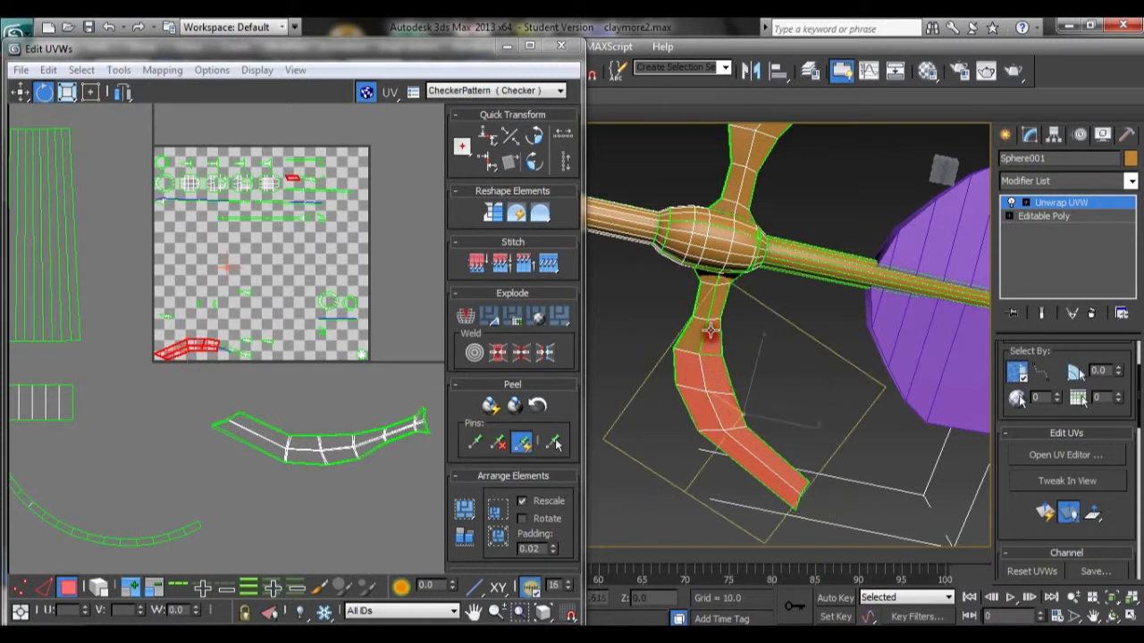
{"action": "left_click", "coordinate": [713, 305], "text": "ctrl"}
{"action": "left_click", "coordinate": [705, 289], "text": "ctrl"}
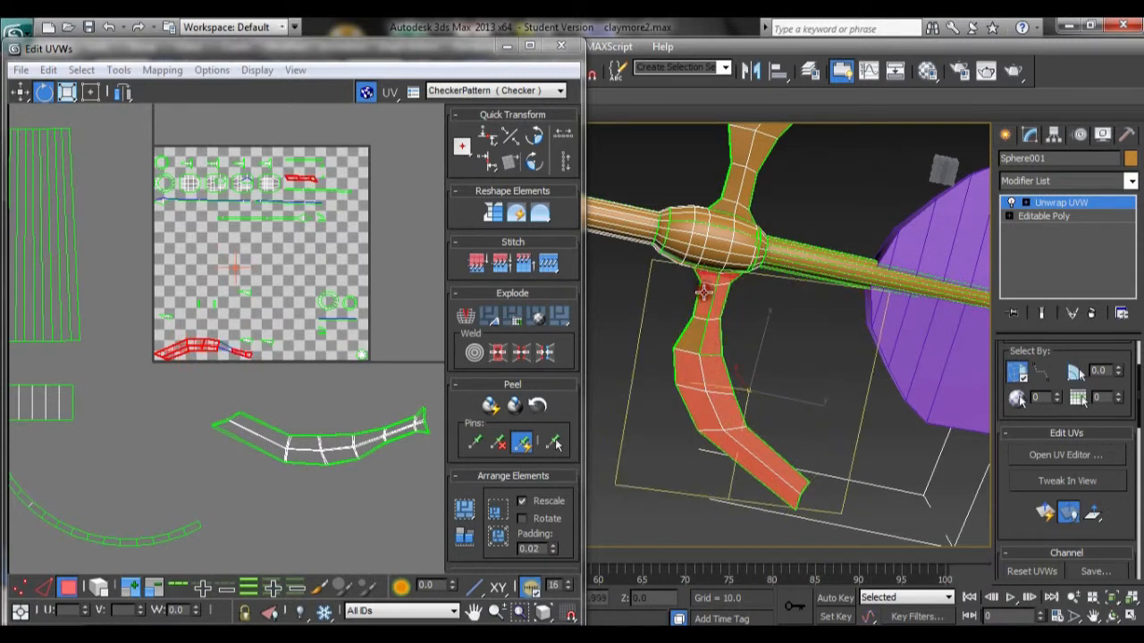
Step: Apply Normal Mapping to the lower arm side faces and mirror the result horizontally
{"action": "left_click", "coordinate": [162, 70]}
{"action": "left_click", "coordinate": [193, 132]}
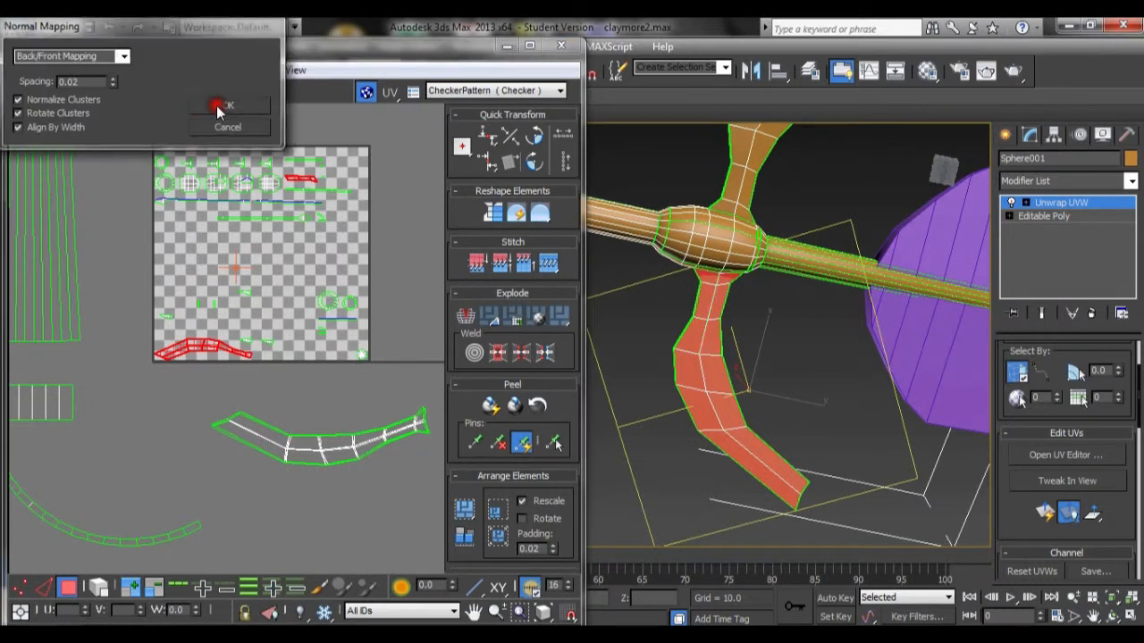
{"action": "left_click", "coordinate": [216, 105]}
{"action": "right_click", "coordinate": [304, 339]}
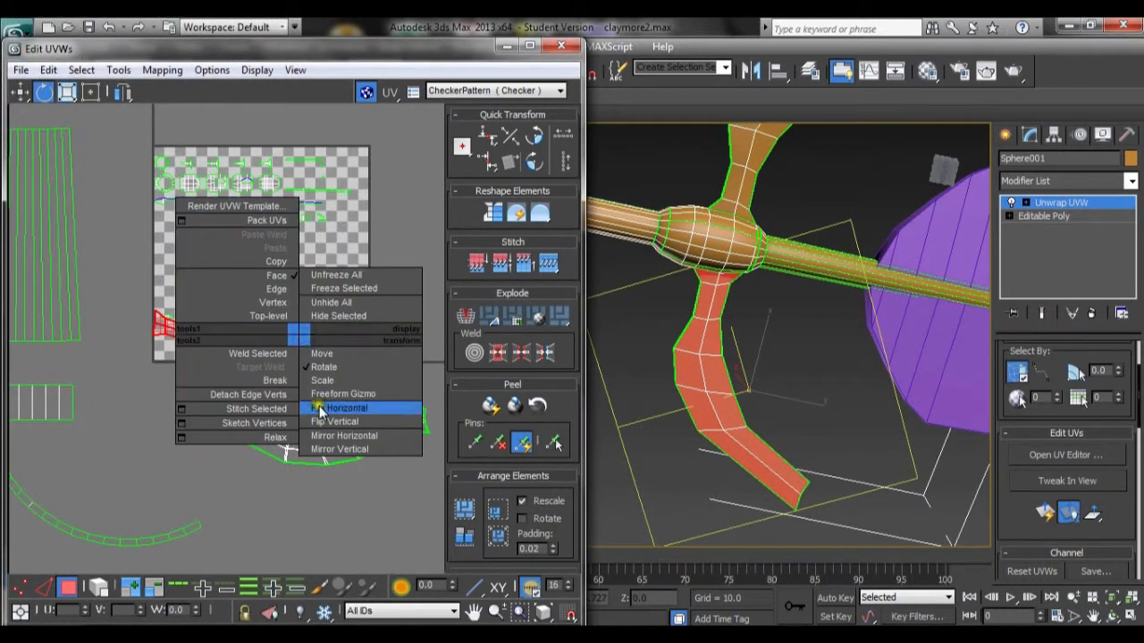
{"action": "left_click", "coordinate": [340, 435]}
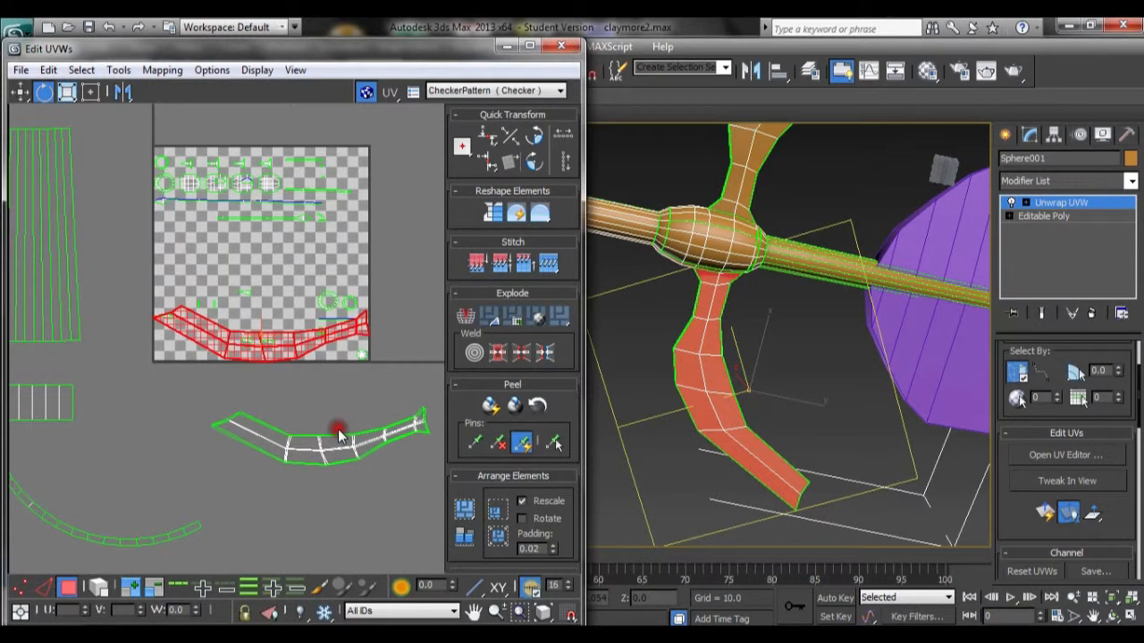
Step: Select the mirrored element and move it onto the arm piece below the square
{"action": "key", "text": "w"}
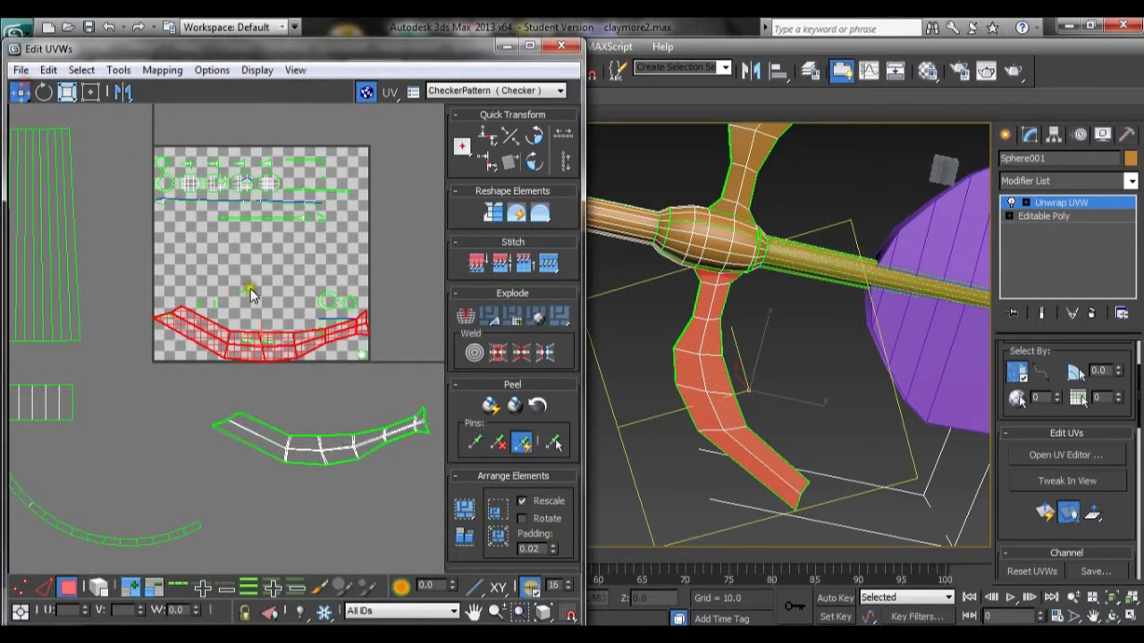
{"action": "left_click", "coordinate": [307, 359]}
{"action": "left_click", "coordinate": [288, 339]}
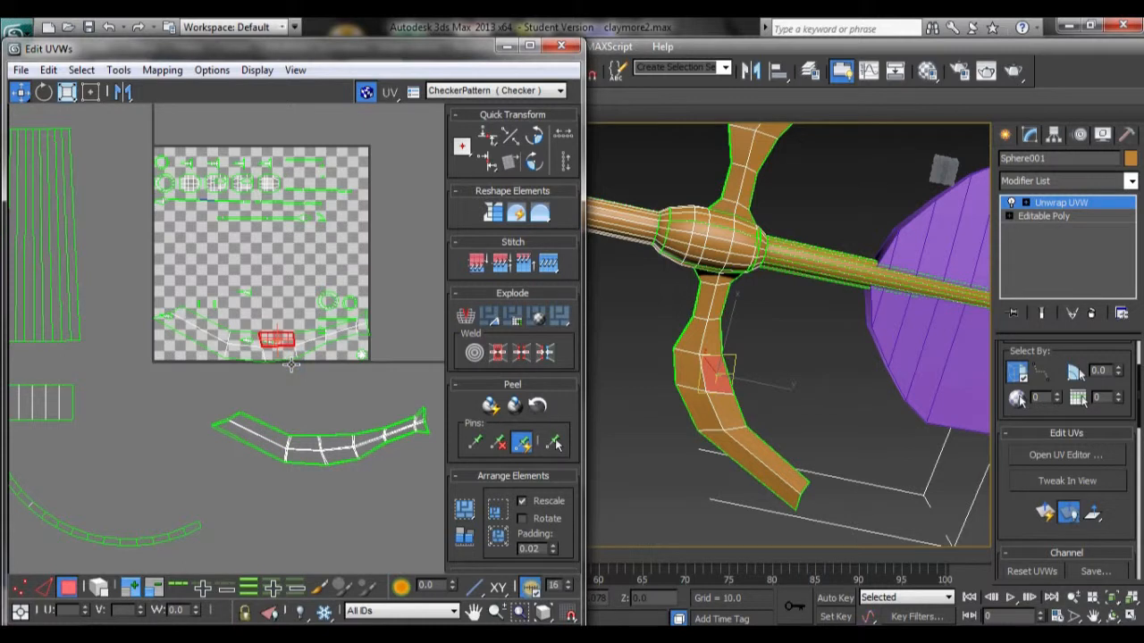
{"action": "double_click", "coordinate": [292, 362]}
{"action": "left_click_drag", "start_coordinate": [289, 358], "coordinate": [344, 454]}
Step: Rotate the lower arm element slightly and nudge it into alignment with the existing arm piece
{"action": "left_click", "coordinate": [45, 93]}
{"action": "left_click_drag", "start_coordinate": [325, 457], "coordinate": [346, 472]}
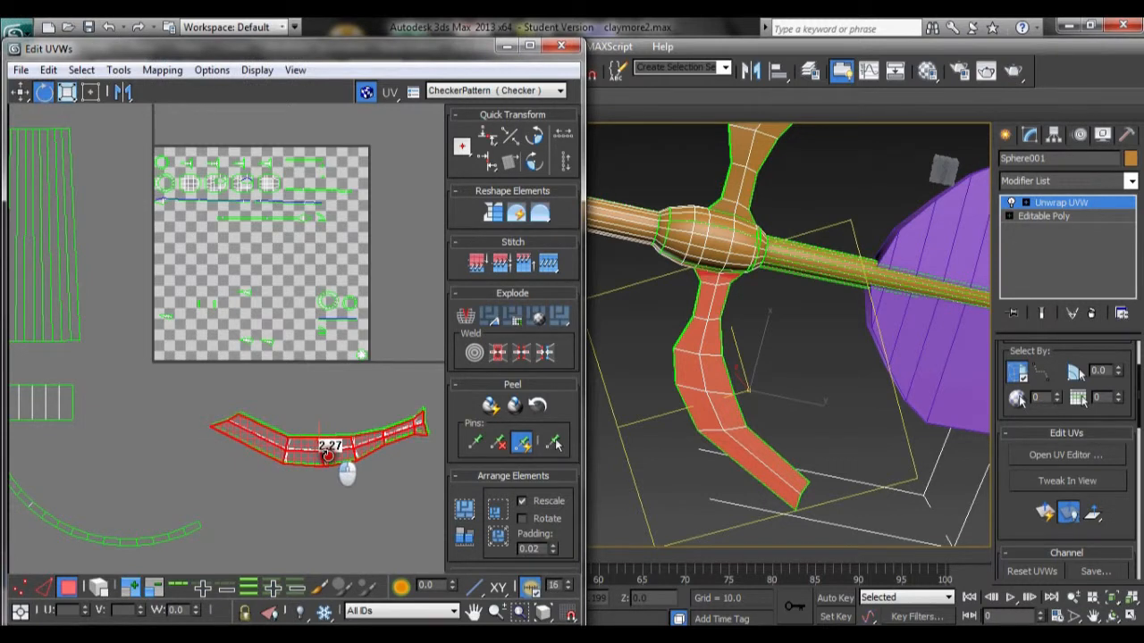
{"action": "key", "text": "w"}
{"action": "left_click_drag", "start_coordinate": [315, 467], "coordinate": [316, 465]}
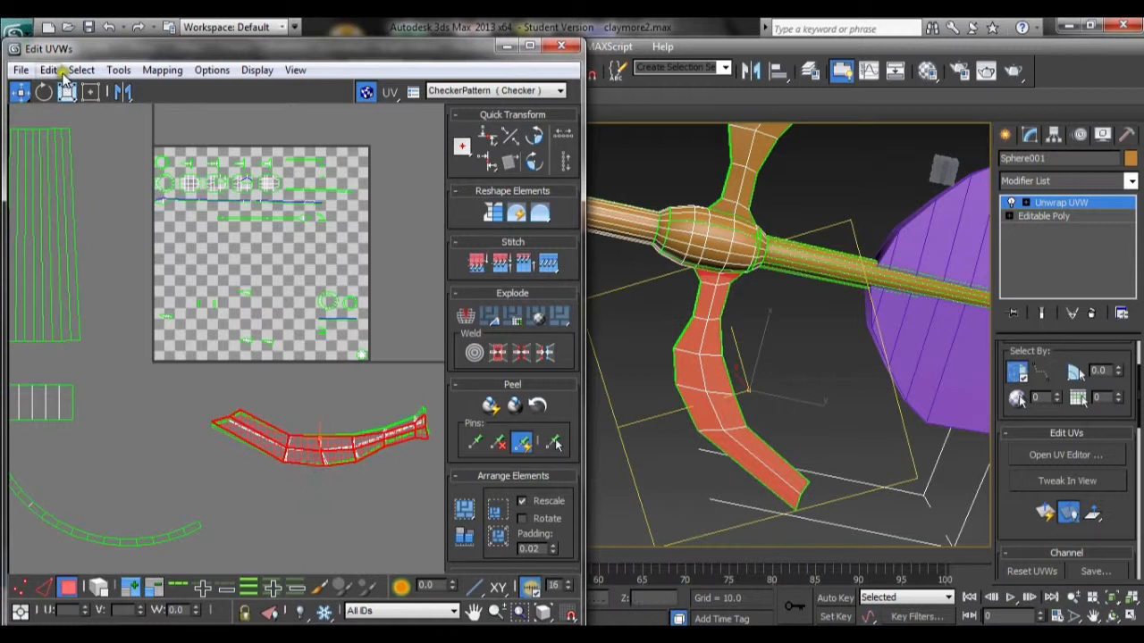
{"action": "left_click_drag", "start_coordinate": [244, 437], "coordinate": [249, 440]}
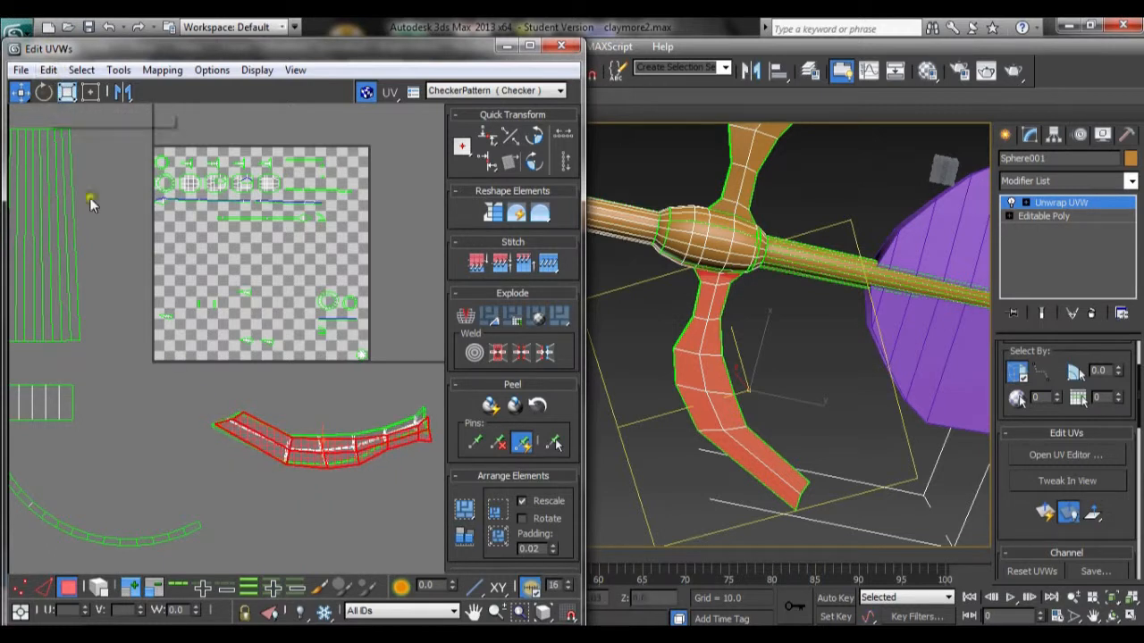
{"action": "left_click", "coordinate": [44, 92]}
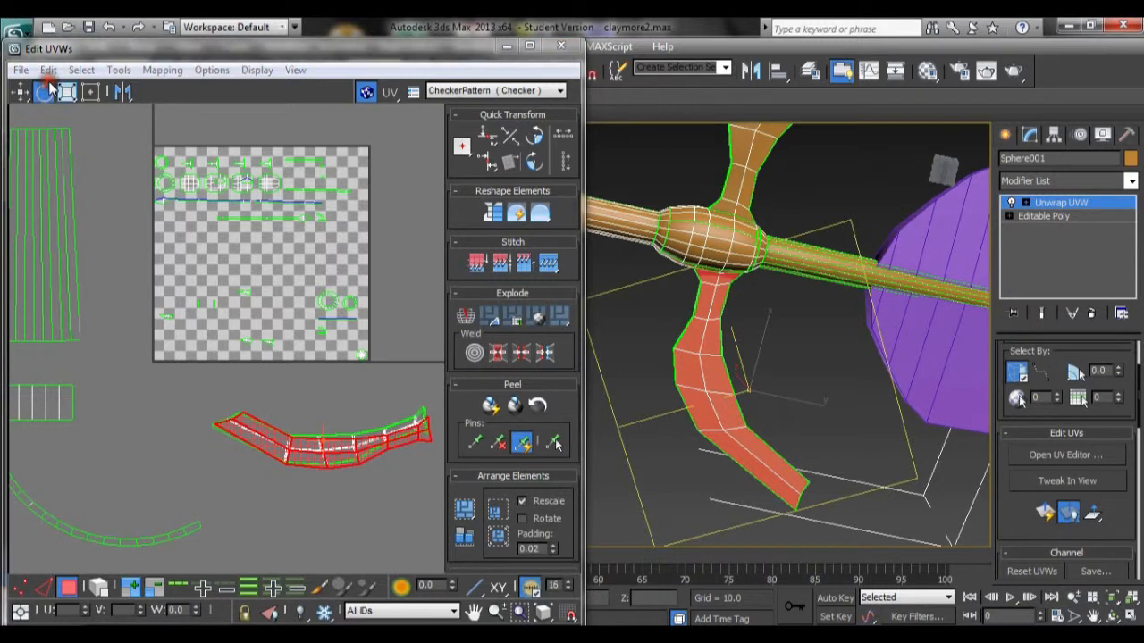
{"action": "left_click_drag", "start_coordinate": [258, 430], "coordinate": [277, 452]}
{"action": "left_click", "coordinate": [20, 92]}
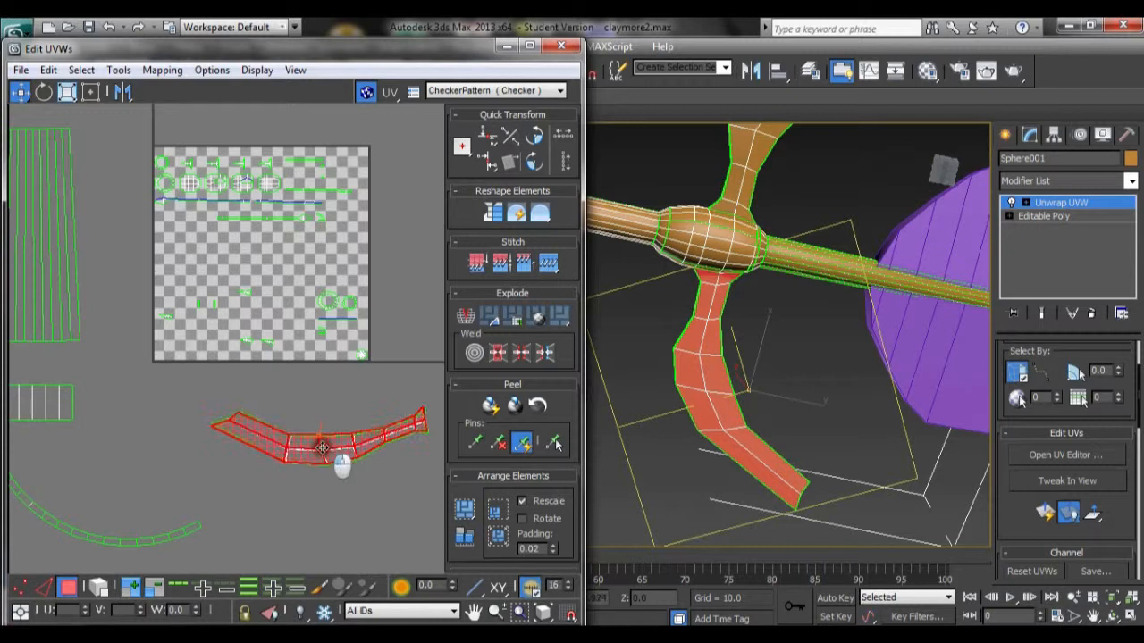
Step: Select the hilt ball's UV pieces and apply Unfold Mapping to them
{"action": "left_click", "coordinate": [328, 495]}
{"action": "scroll", "coordinate": [332, 506], "scroll_direction": "down", "scroll_amount": 4}
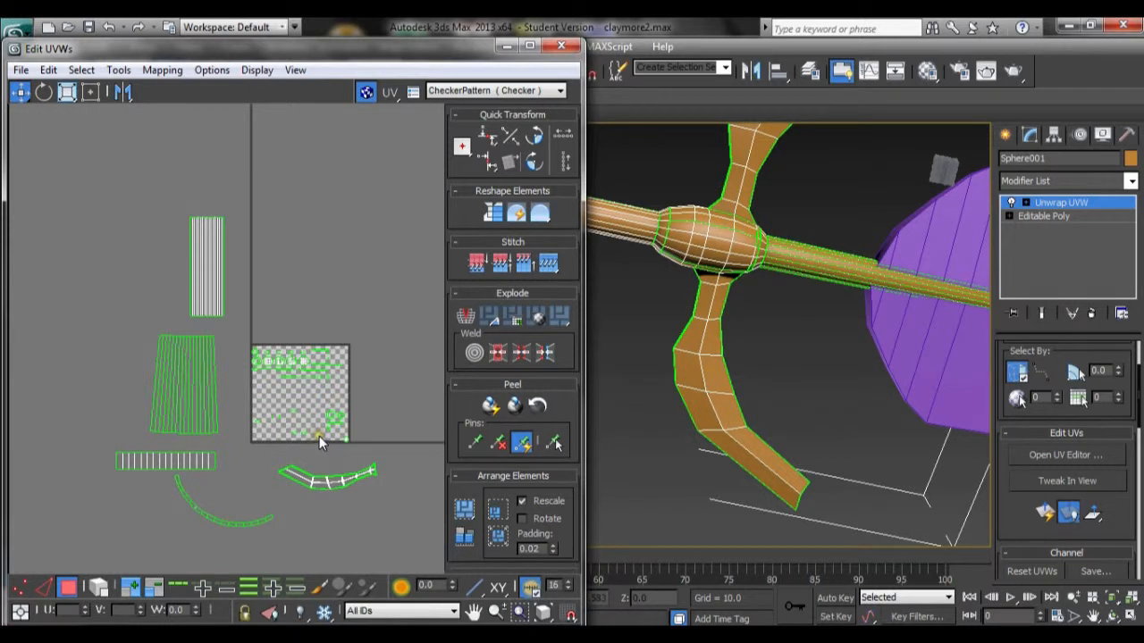
{"action": "scroll", "coordinate": [319, 436], "scroll_direction": "up", "scroll_amount": 5}
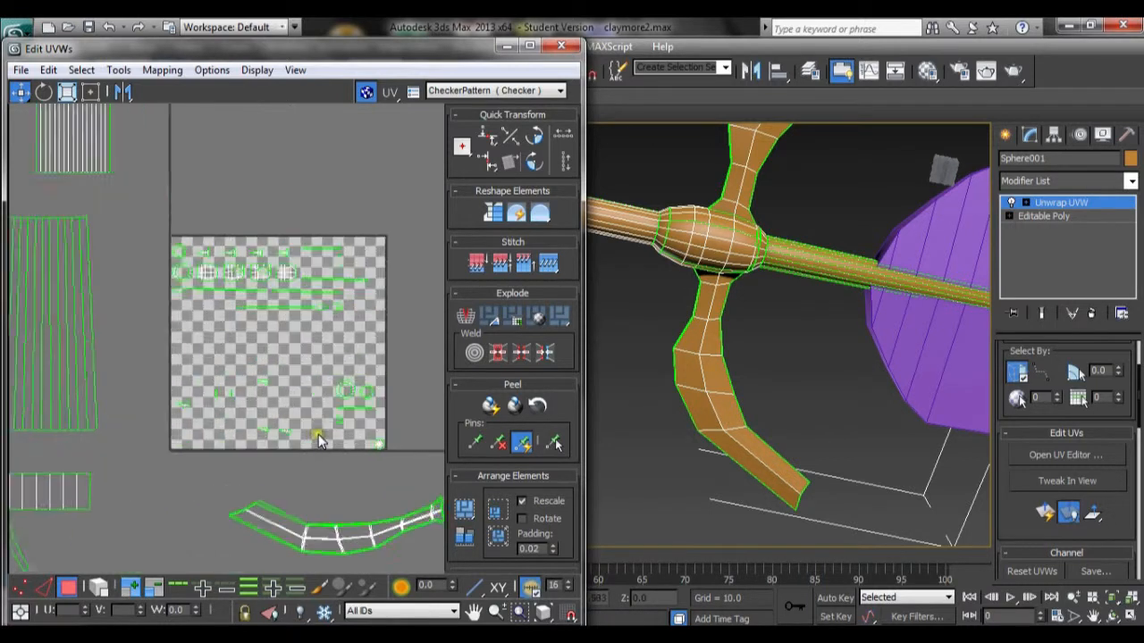
{"action": "middle_click_drag", "start_coordinate": [322, 216], "coordinate": [380, 327]}
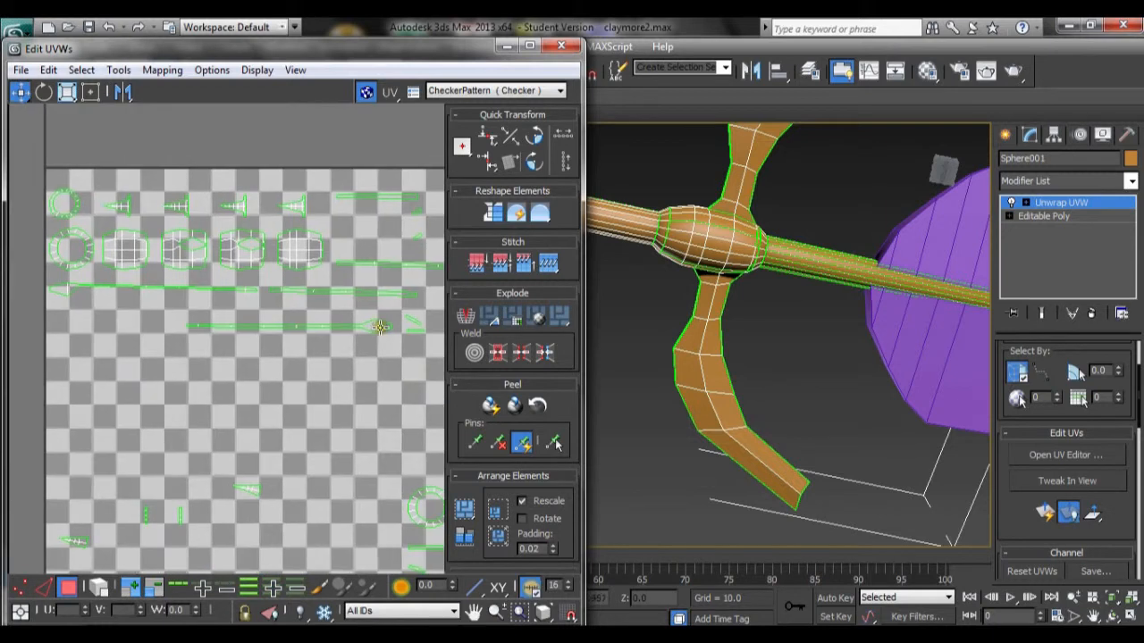
{"action": "left_click_drag", "start_coordinate": [146, 261], "coordinate": [288, 276]}
{"action": "left_click", "coordinate": [282, 280]}
{"action": "left_click_drag", "start_coordinate": [127, 277], "coordinate": [295, 247]}
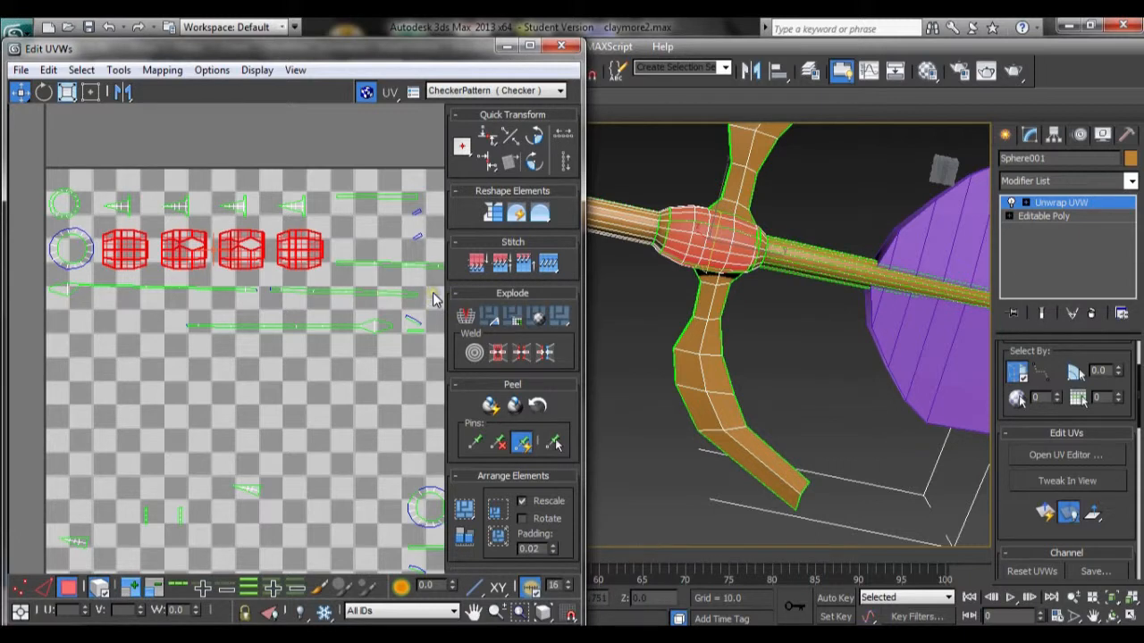
{"action": "left_click", "coordinate": [161, 70]}
{"action": "left_click", "coordinate": [180, 134]}
{"action": "left_click", "coordinate": [228, 47]}
{"action": "scroll", "coordinate": [237, 183], "scroll_direction": "down", "scroll_amount": 2}
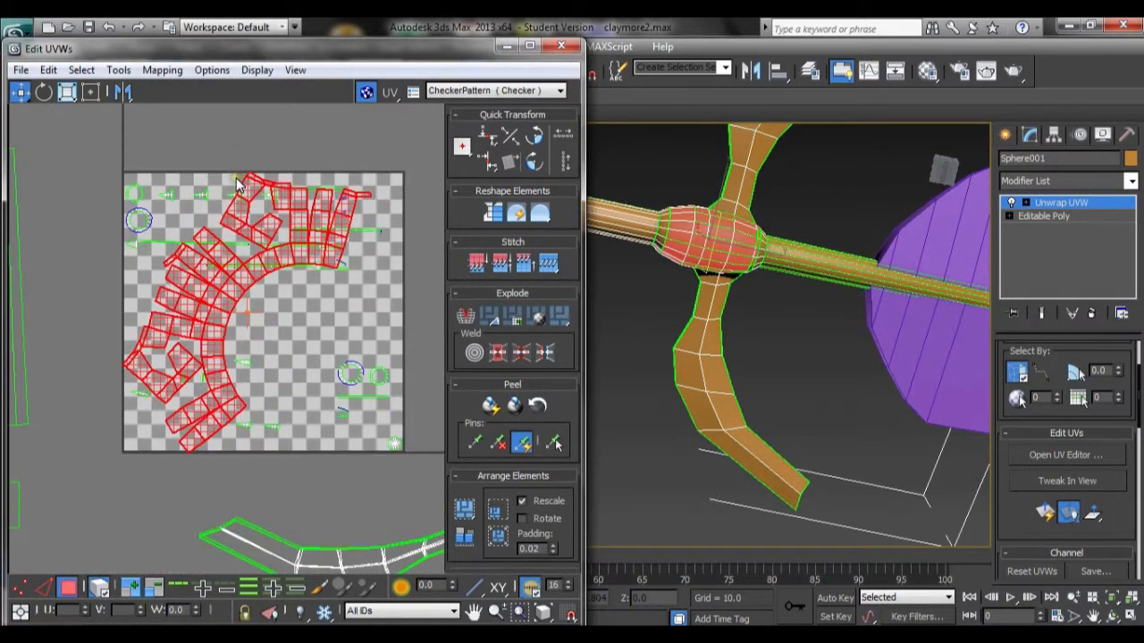
{"action": "scroll", "coordinate": [237, 183], "scroll_direction": "up", "scroll_amount": 2}
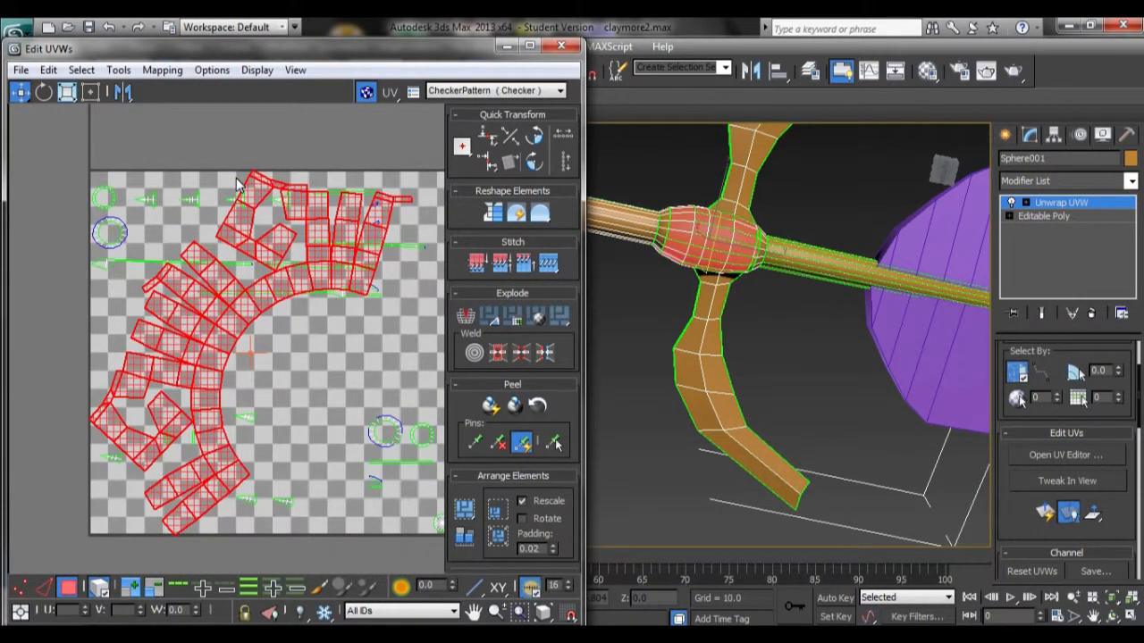
Step: Add the hilt ball's end ring elements to the UV selection
{"action": "left_click", "coordinate": [161, 69]}
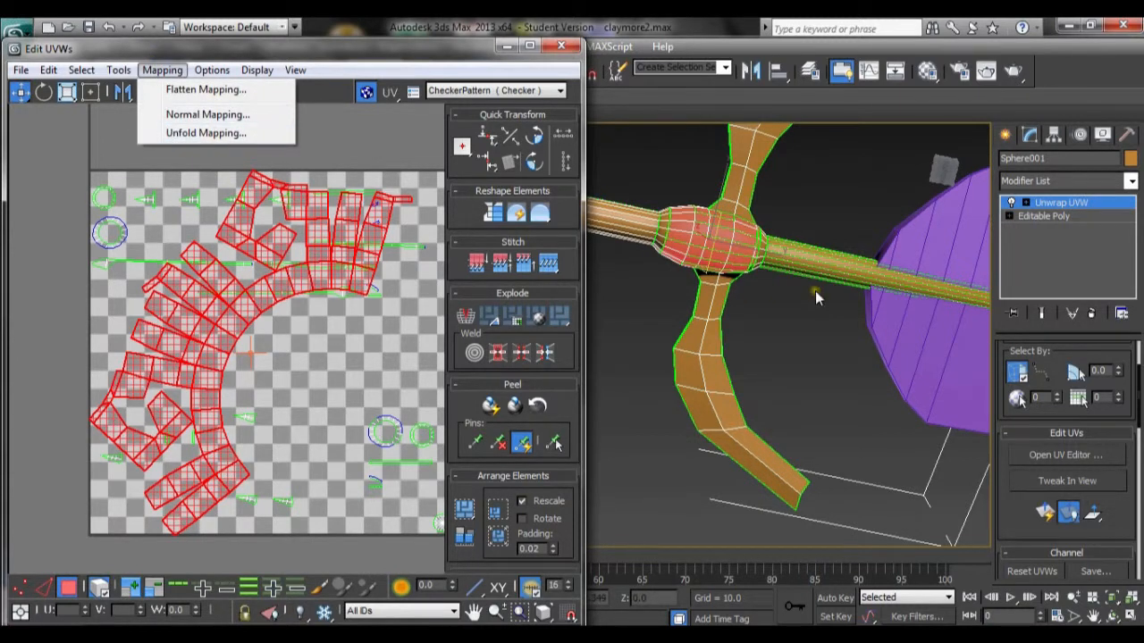
{"action": "left_click", "coordinate": [138, 236]}
{"action": "left_click", "coordinate": [388, 301]}
{"action": "left_click", "coordinate": [388, 301]}
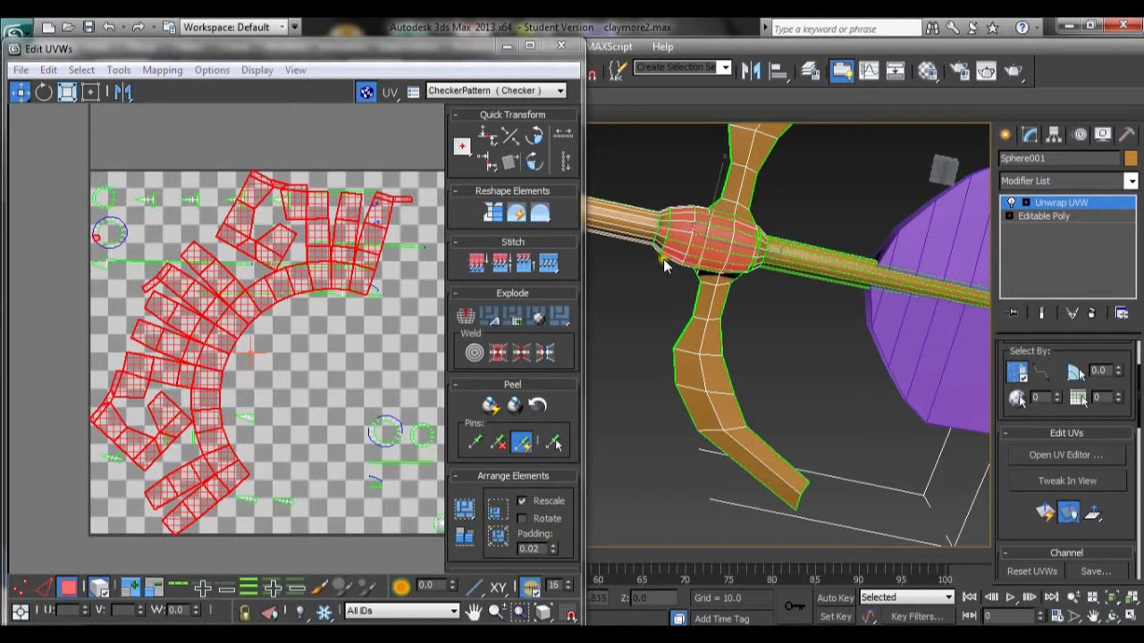
{"action": "left_click_drag", "start_coordinate": [77, 212], "coordinate": [138, 250]}
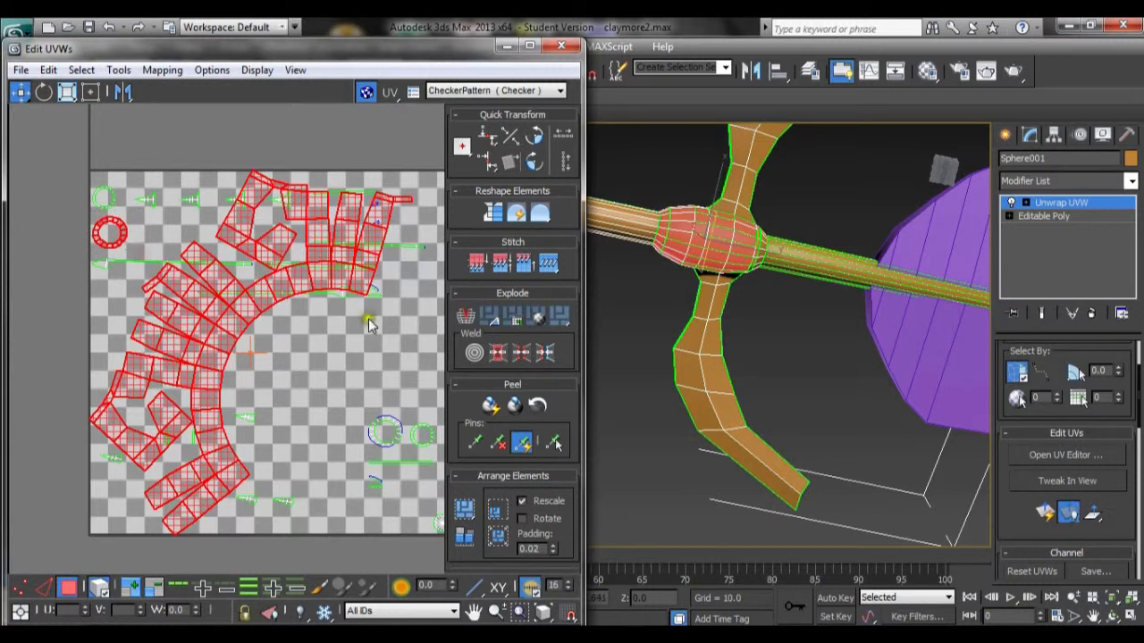
{"action": "left_click_drag", "start_coordinate": [375, 412], "coordinate": [444, 465]}
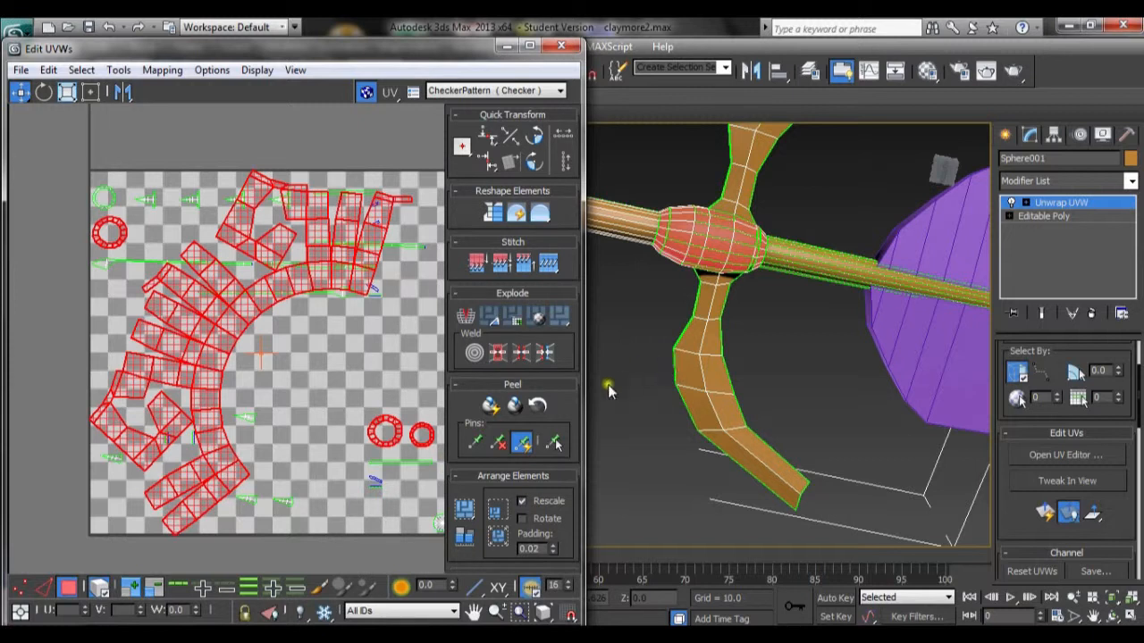
{"action": "middle_click_drag", "start_coordinate": [788, 306], "coordinate": [801, 328]}
{"action": "key", "text": "super"}
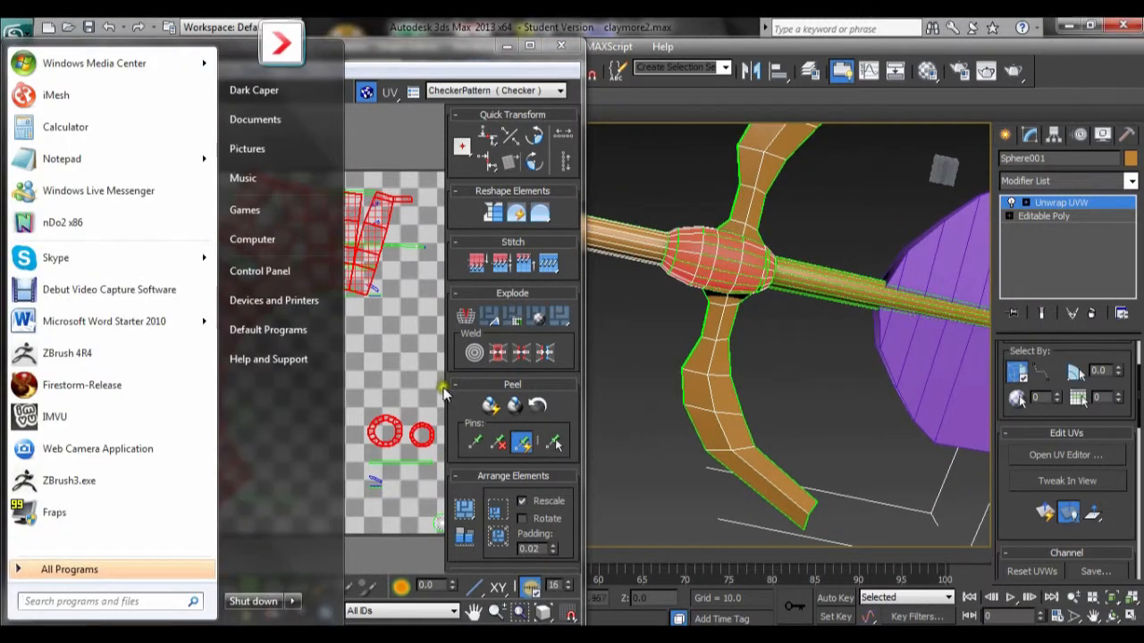
{"action": "middle_click", "coordinate": [383, 339]}
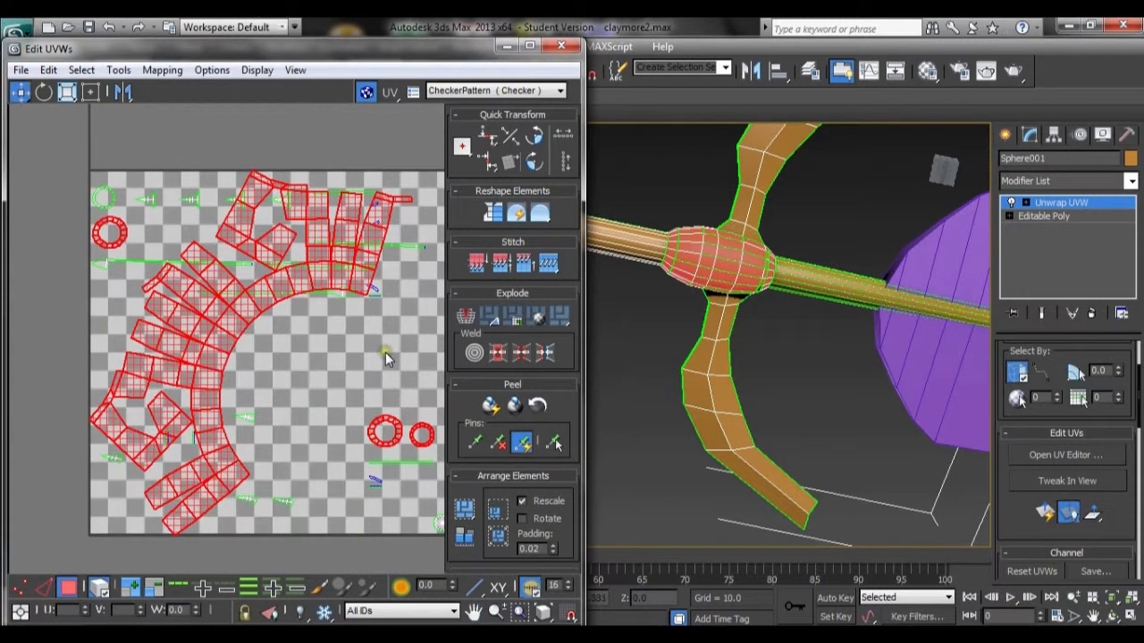
Step: Move the selected hilt ball pieces out of the texture square to above it
{"action": "left_click", "coordinate": [385, 352]}
{"action": "left_click_drag", "start_coordinate": [354, 386], "coordinate": [408, 462]}
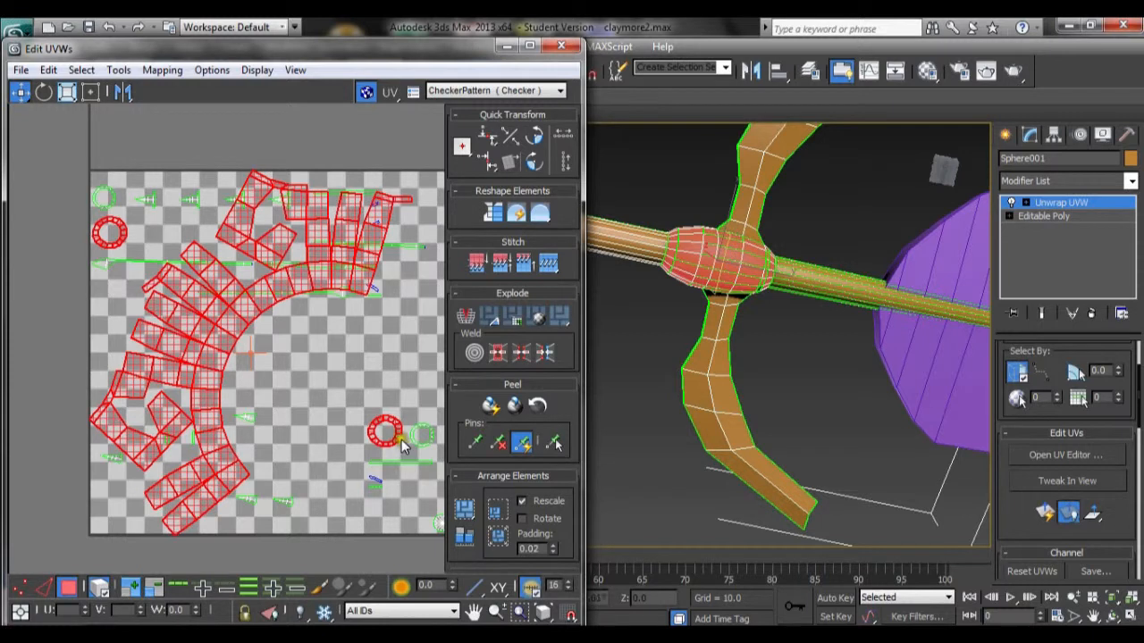
{"action": "middle_click_drag", "start_coordinate": [398, 391], "coordinate": [345, 312]}
{"action": "left_click", "coordinate": [323, 418]}
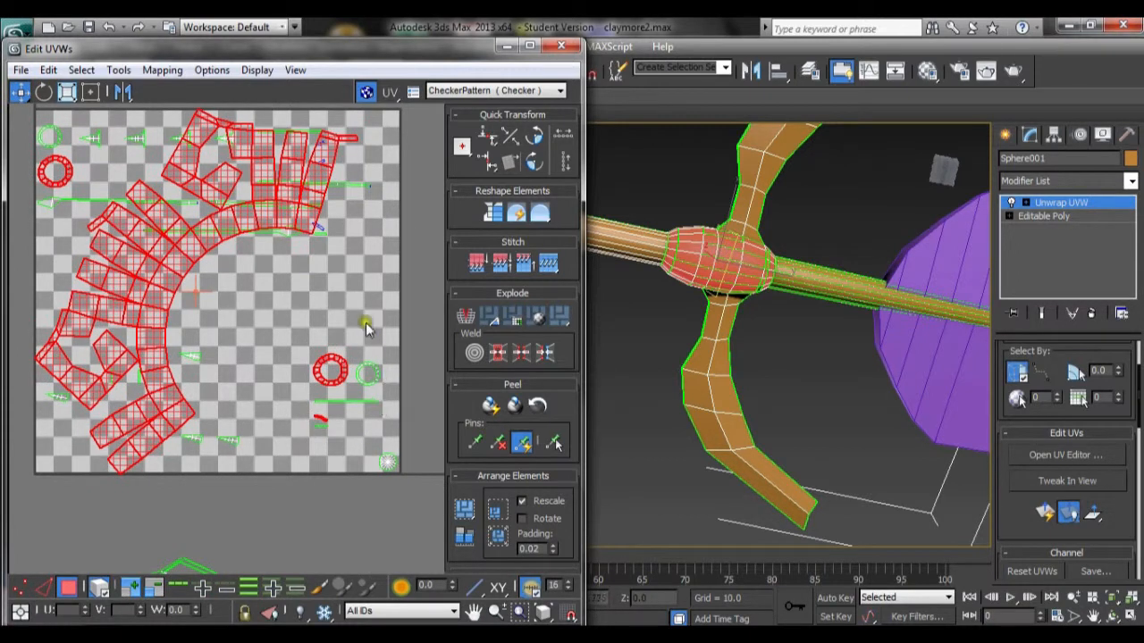
{"action": "scroll", "coordinate": [277, 267], "scroll_direction": "down", "scroll_amount": 6}
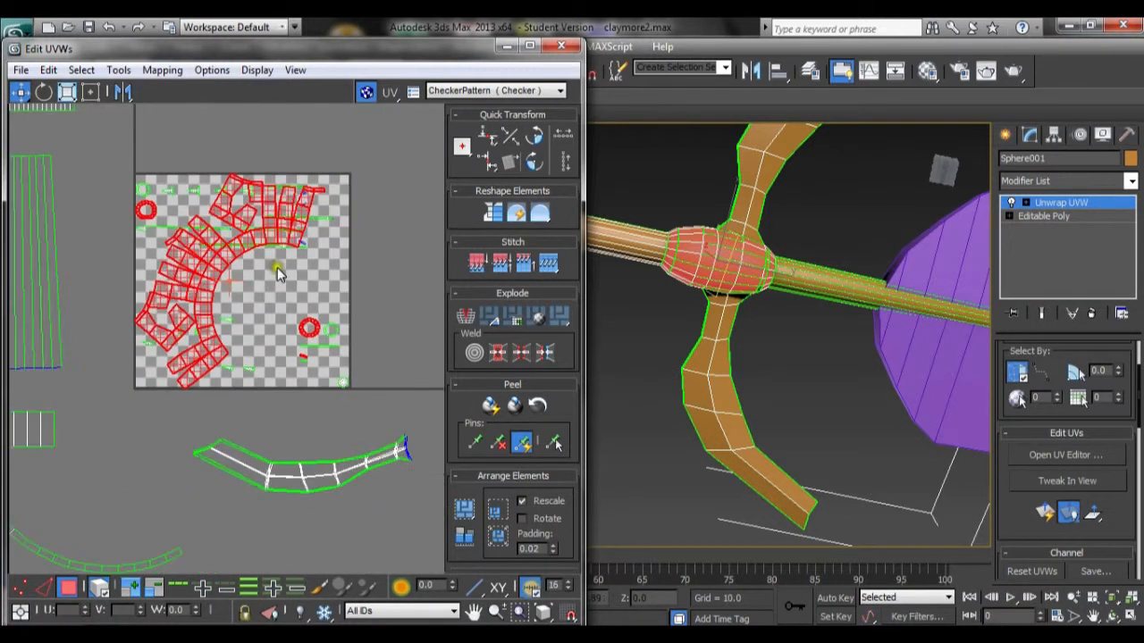
{"action": "left_click_drag", "start_coordinate": [258, 236], "coordinate": [327, 96]}
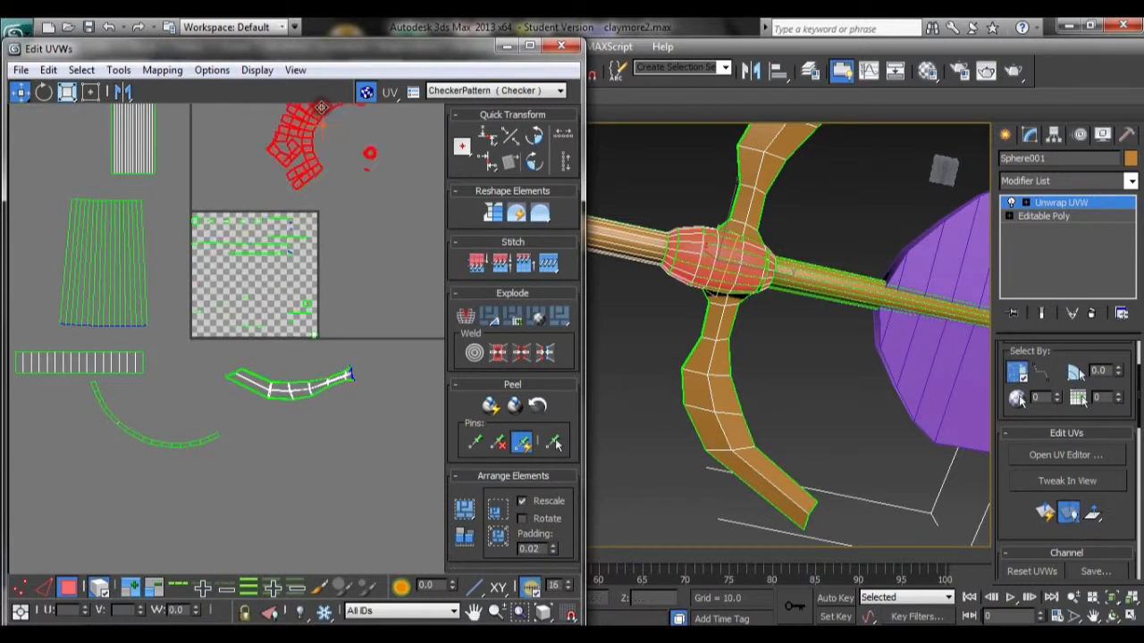
Step: Reselect the hilt ball's faces and apply a Cylindrical projection aligned to the Y axis
{"action": "scroll", "coordinate": [327, 229], "scroll_direction": "up", "scroll_amount": 5}
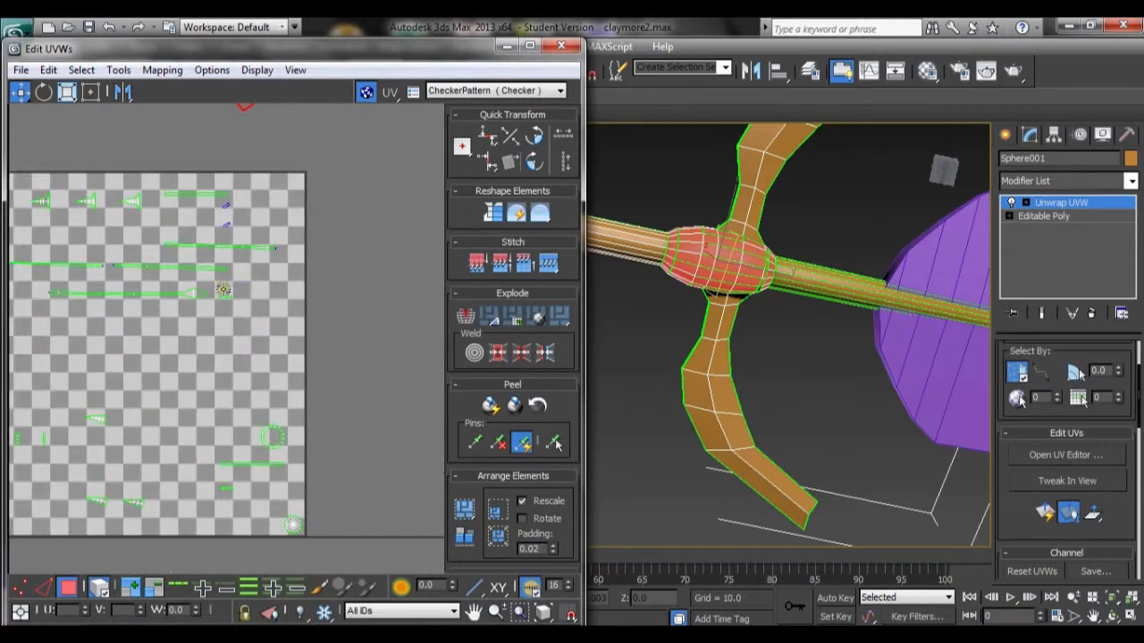
{"action": "left_click", "coordinate": [227, 291]}
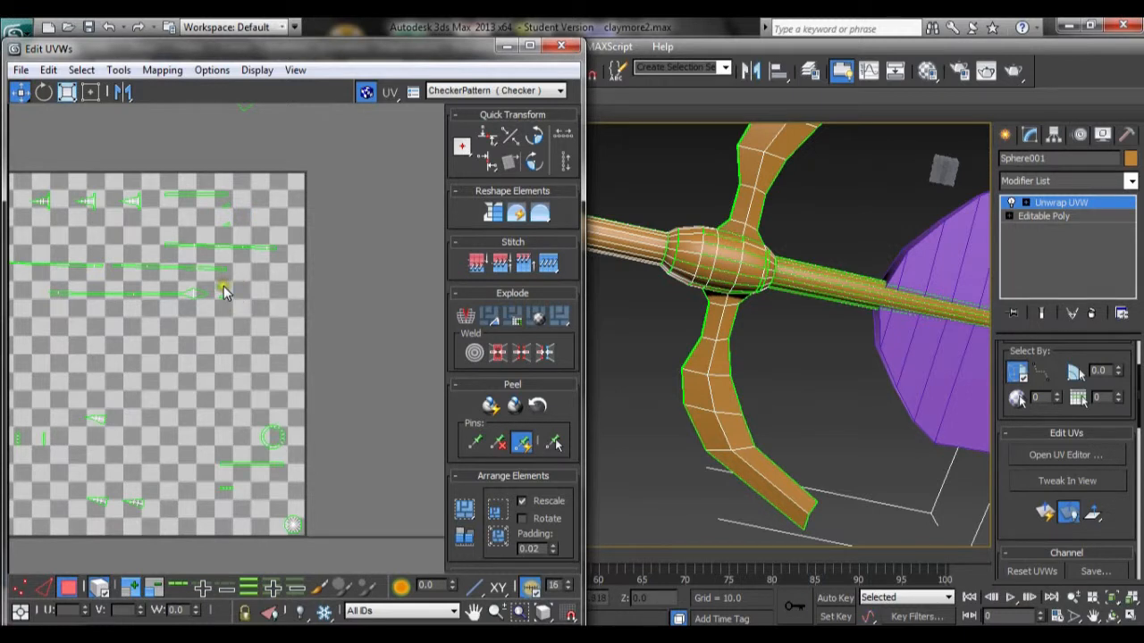
{"action": "left_click", "coordinate": [223, 215], "text": "ctrl"}
{"action": "middle_click_drag", "start_coordinate": [262, 350], "coordinate": [262, 295]}
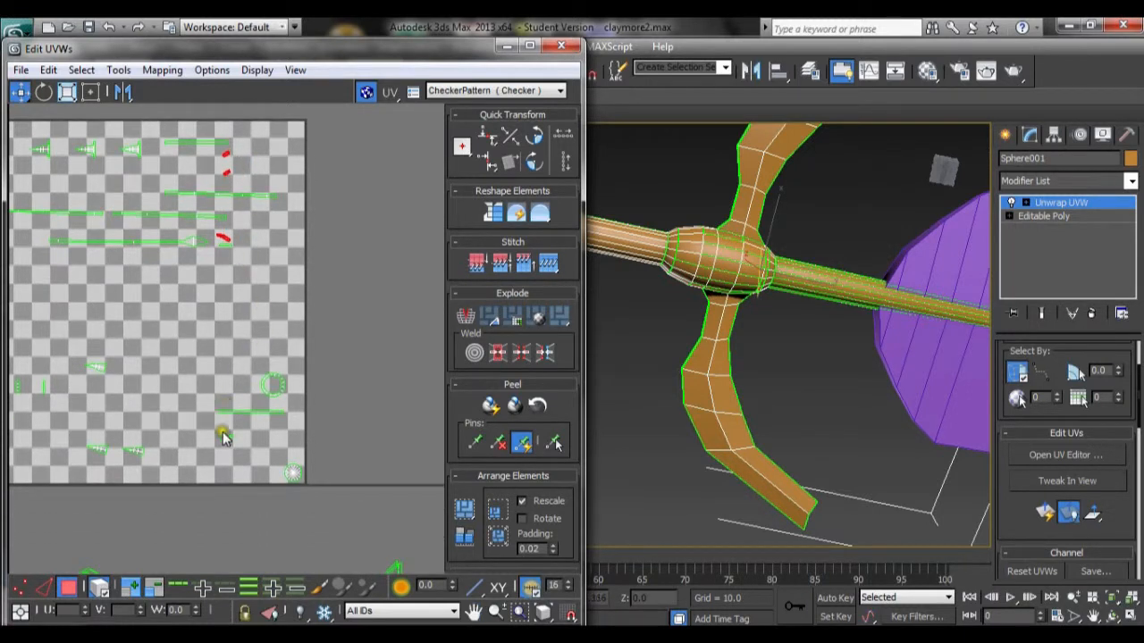
{"action": "scroll", "coordinate": [247, 285], "scroll_direction": "up", "scroll_amount": 1}
{"action": "scroll", "coordinate": [256, 393], "scroll_direction": "down", "scroll_amount": 4}
{"action": "scroll", "coordinate": [256, 393], "scroll_direction": "down", "scroll_amount": 2}
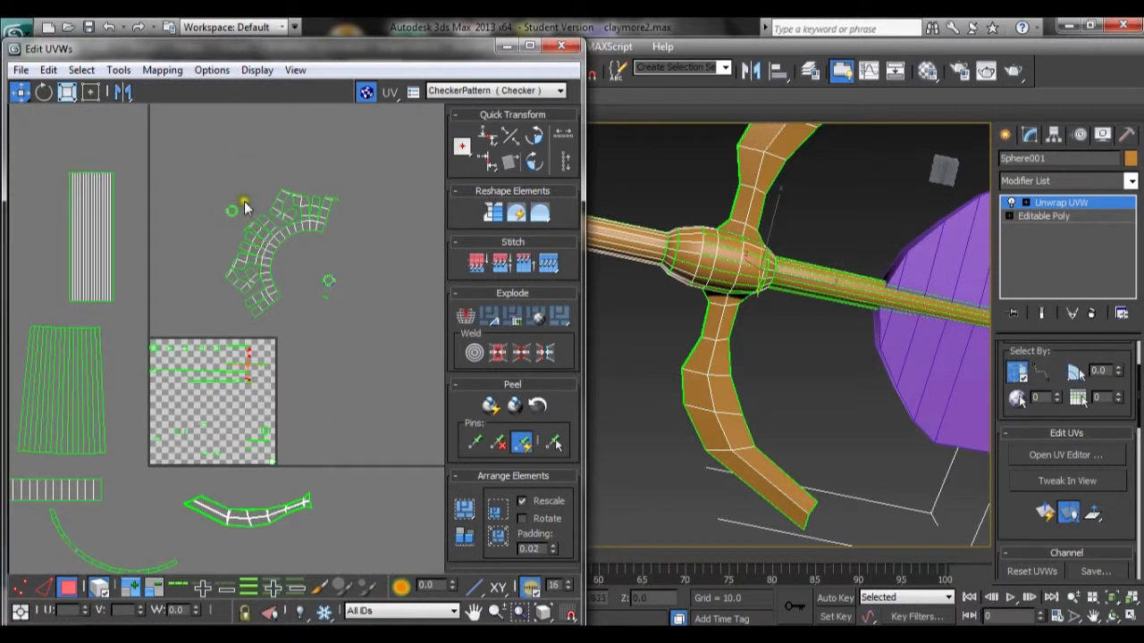
{"action": "left_click_drag", "start_coordinate": [197, 184], "coordinate": [381, 315]}
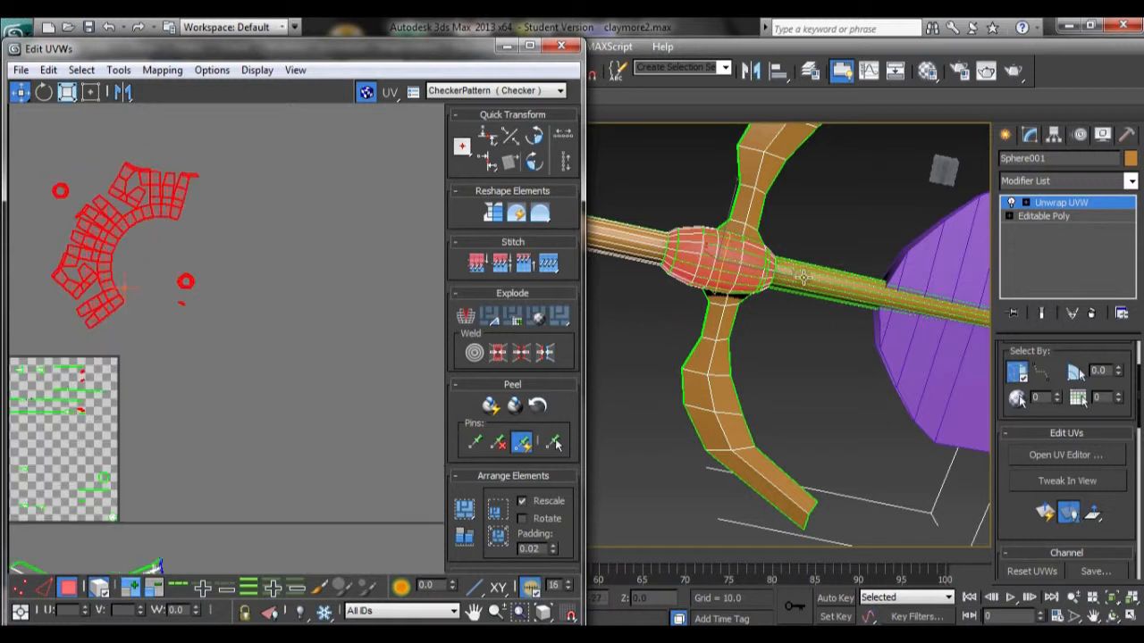
{"action": "middle_click_drag", "start_coordinate": [803, 275], "coordinate": [710, 312], "text": "alt"}
{"action": "middle_click_drag", "start_coordinate": [284, 188], "coordinate": [311, 189]}
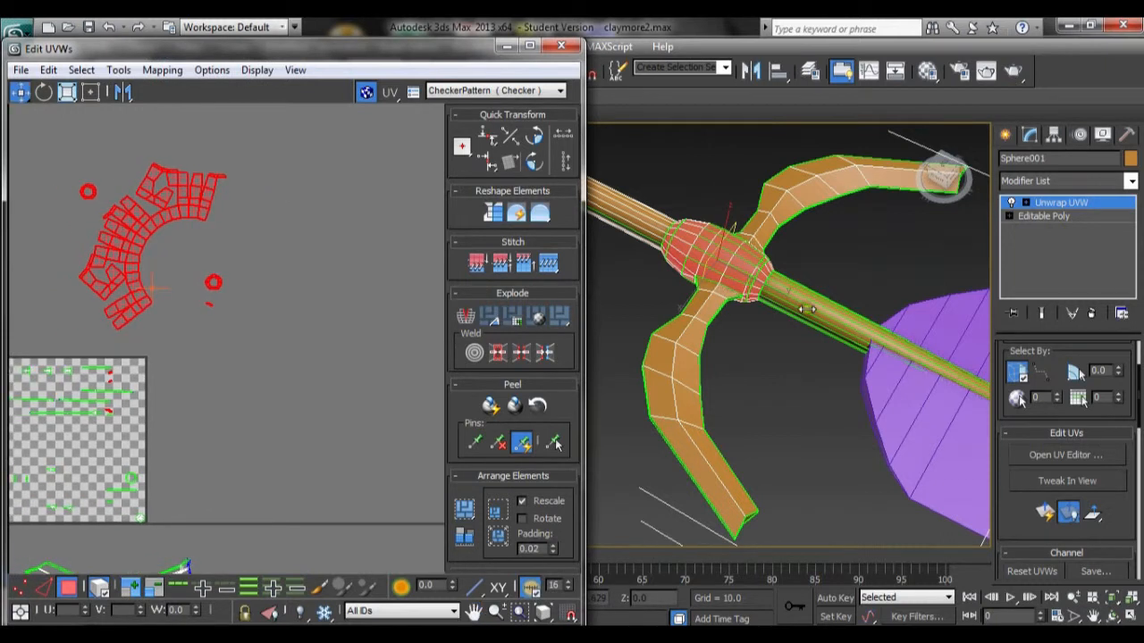
{"action": "left_click", "coordinate": [1140, 450]}
{"action": "left_click", "coordinate": [1139, 464]}
{"action": "left_click", "coordinate": [1141, 465]}
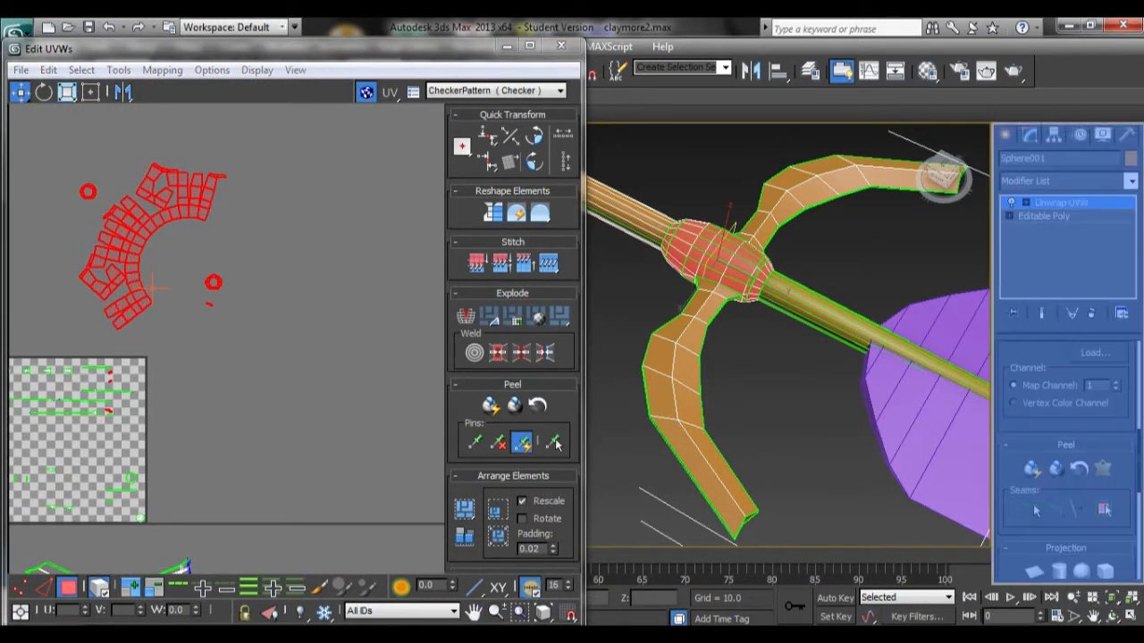
{"action": "left_click", "coordinate": [1139, 483]}
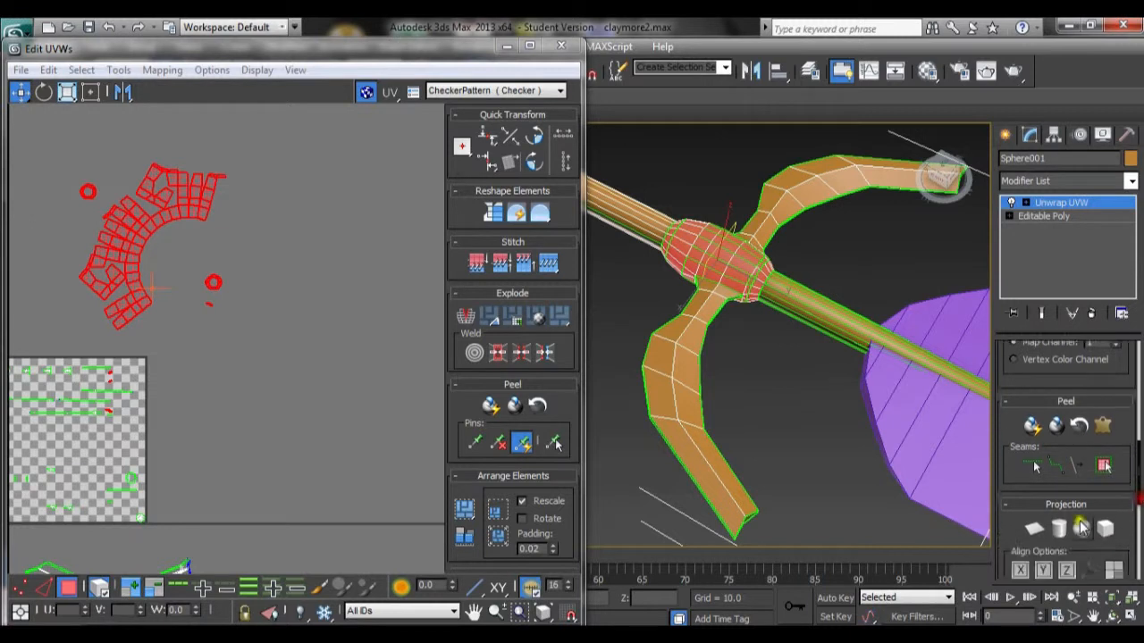
{"action": "left_click", "coordinate": [1059, 531]}
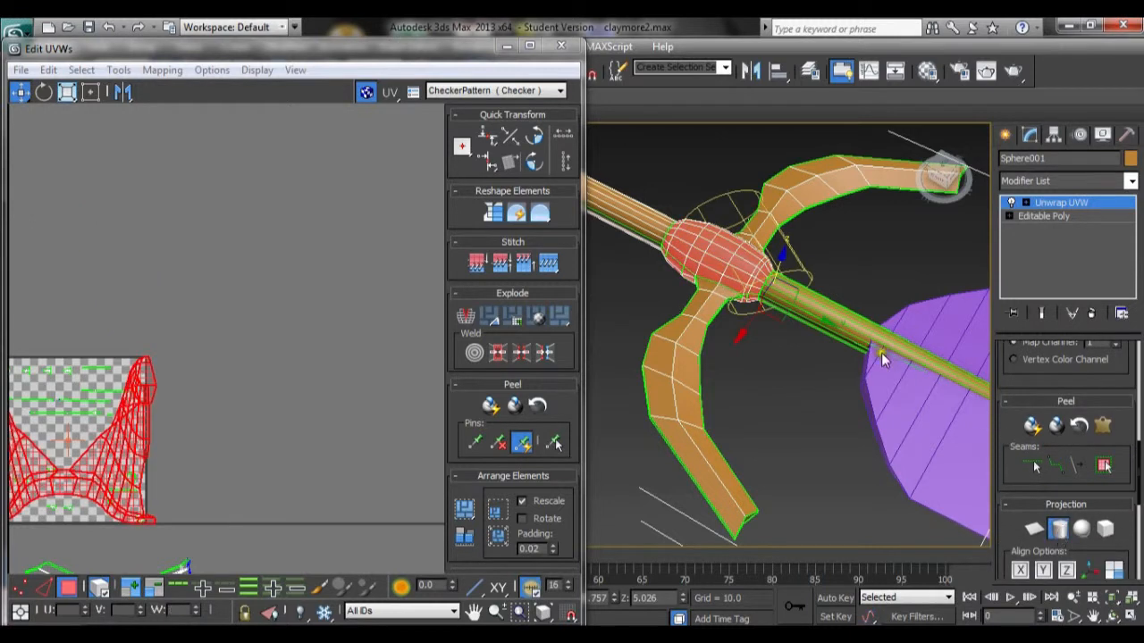
{"action": "left_click", "coordinate": [1044, 572]}
{"action": "middle_click_drag", "start_coordinate": [241, 423], "coordinate": [363, 345]}
{"action": "scroll", "coordinate": [340, 353], "scroll_direction": "down", "scroll_amount": 3}
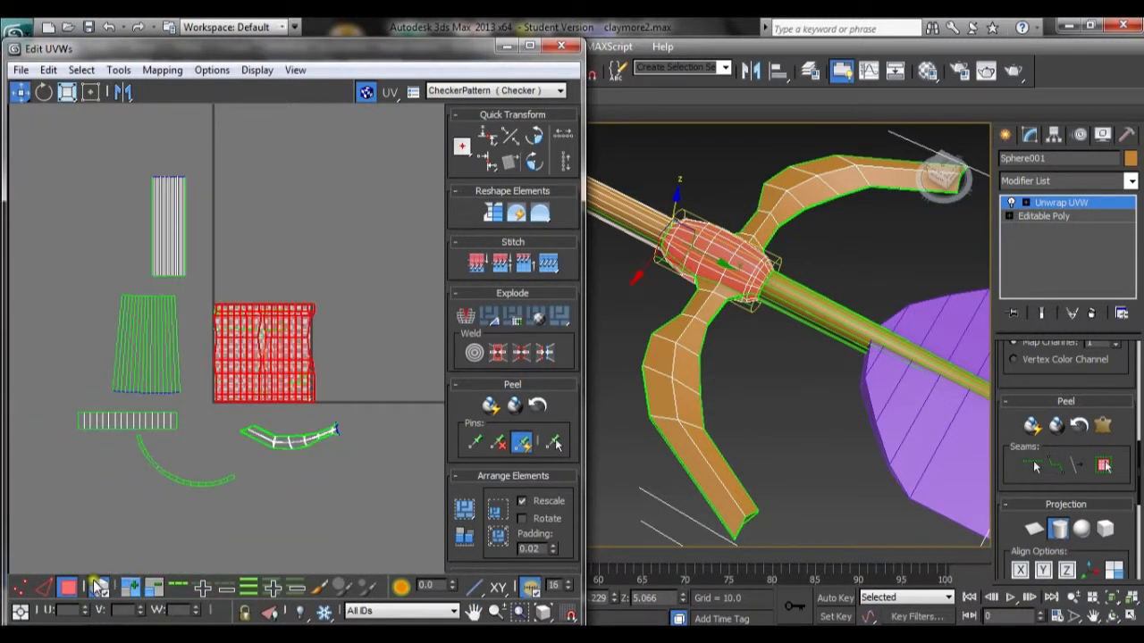
Step: Move the hilt ball's cylindrically mapped UV piece out of the texture square to its upper left
{"action": "left_click", "coordinate": [68, 90]}
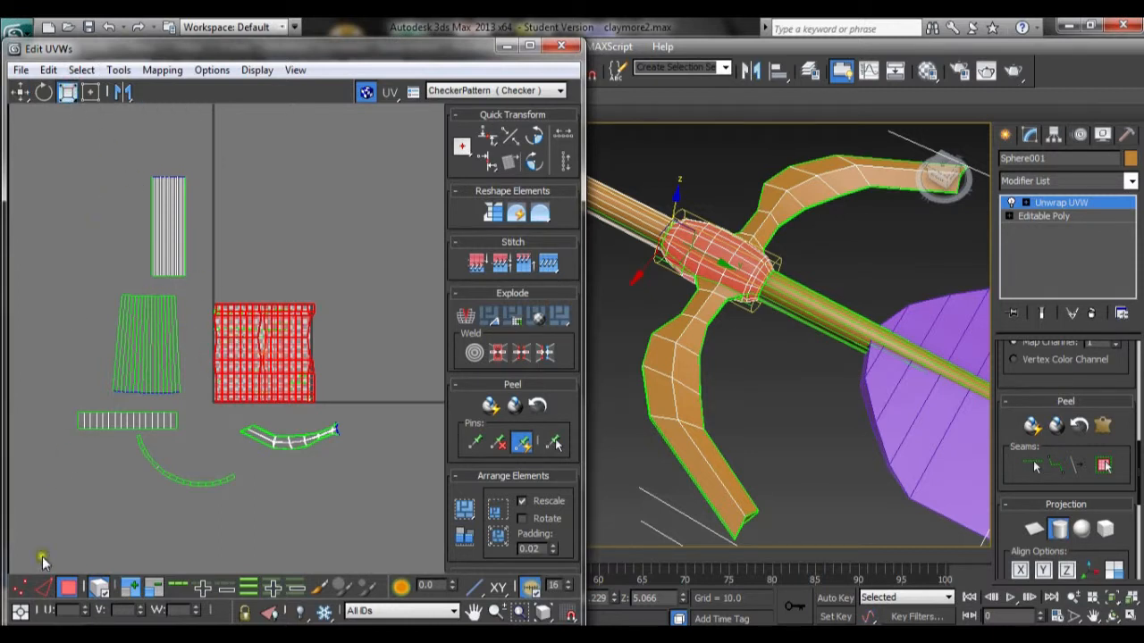
{"action": "left_click", "coordinate": [19, 585]}
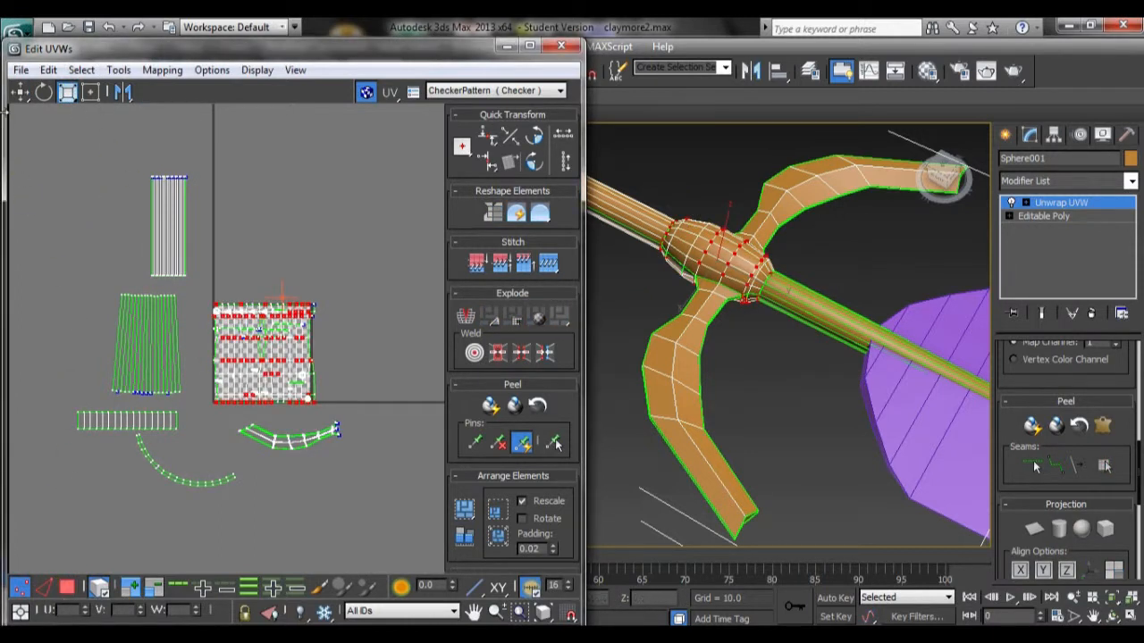
{"action": "left_click", "coordinate": [20, 92]}
{"action": "left_click", "coordinate": [67, 586]}
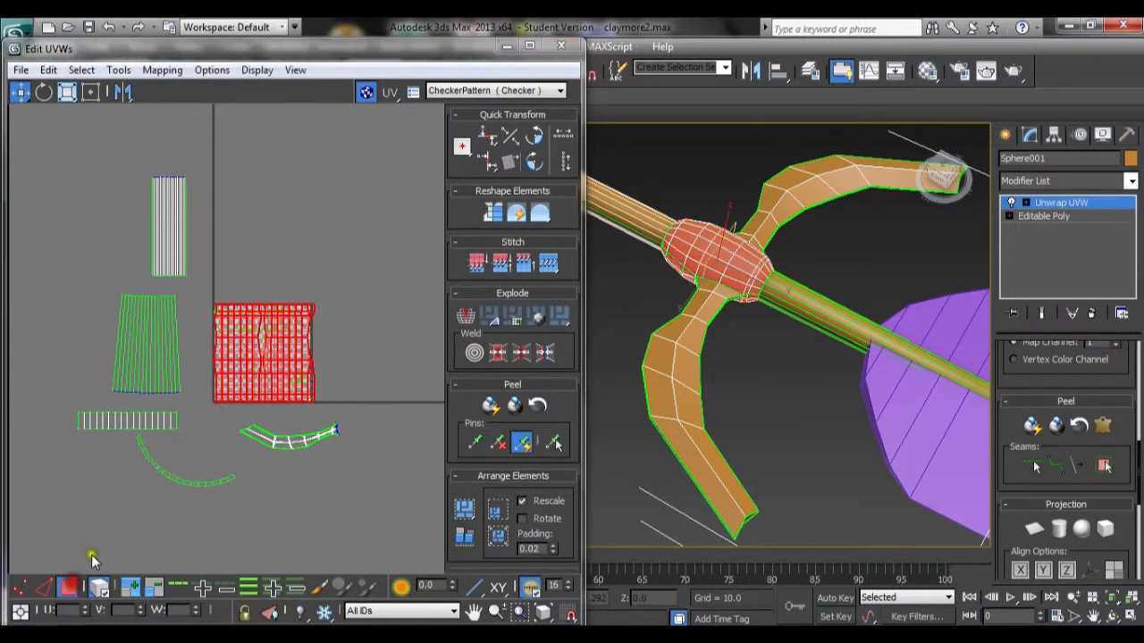
{"action": "left_click", "coordinate": [232, 337], "text": "ctrl"}
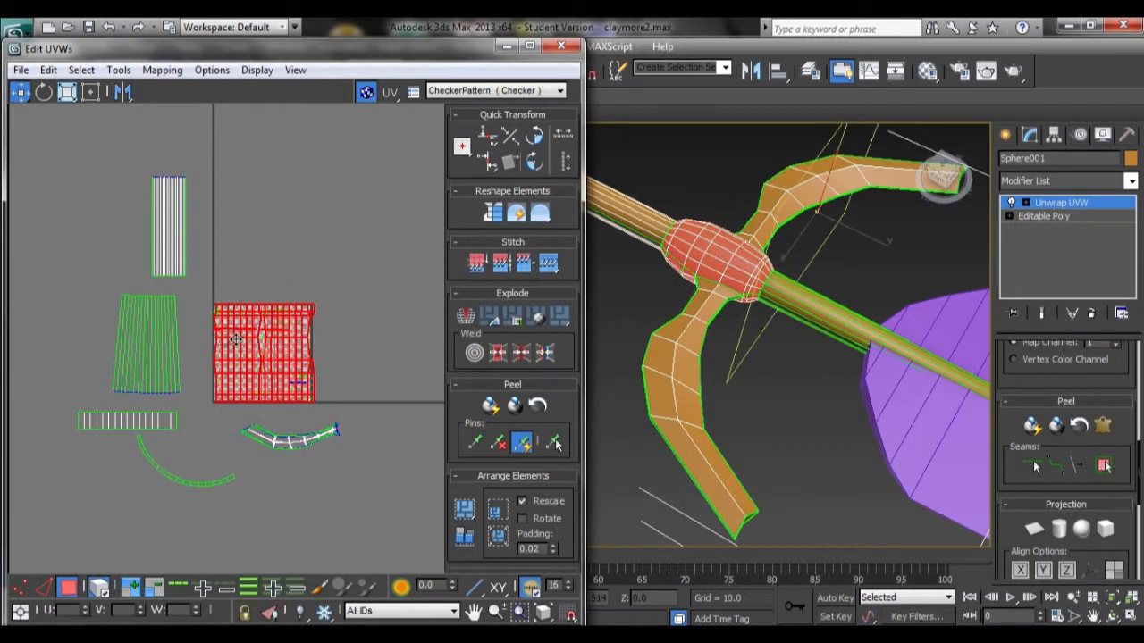
{"action": "left_click_drag", "start_coordinate": [245, 370], "coordinate": [42, 258]}
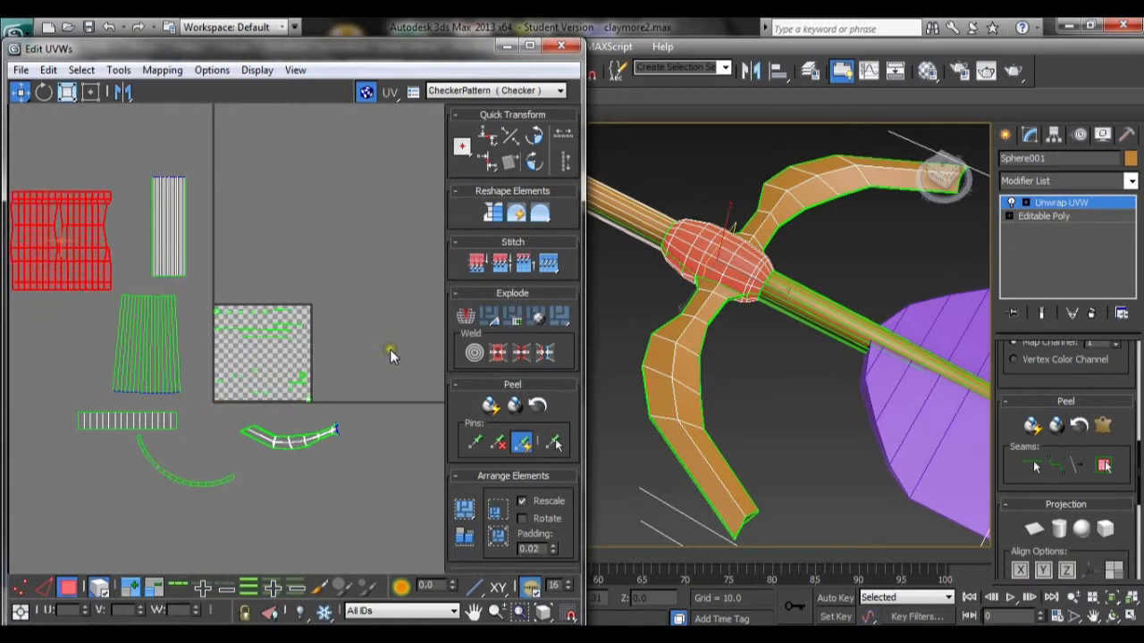
Step: Select a row of faces along the guard arm next to the hilt ball and apply Unfold Mapping to them
{"action": "scroll", "coordinate": [390, 355], "scroll_direction": "up", "scroll_amount": 2}
{"action": "scroll", "coordinate": [390, 349], "scroll_direction": "up", "scroll_amount": 2}
{"action": "middle_click_drag", "start_coordinate": [327, 375], "coordinate": [391, 334]}
{"action": "scroll", "coordinate": [391, 333], "scroll_direction": "up", "scroll_amount": 2}
{"action": "scroll", "coordinate": [392, 334], "scroll_direction": "up", "scroll_amount": 2}
{"action": "middle_click_drag", "start_coordinate": [284, 358], "coordinate": [349, 358]}
{"action": "middle_click_drag", "start_coordinate": [724, 525], "coordinate": [739, 368], "text": "alt"}
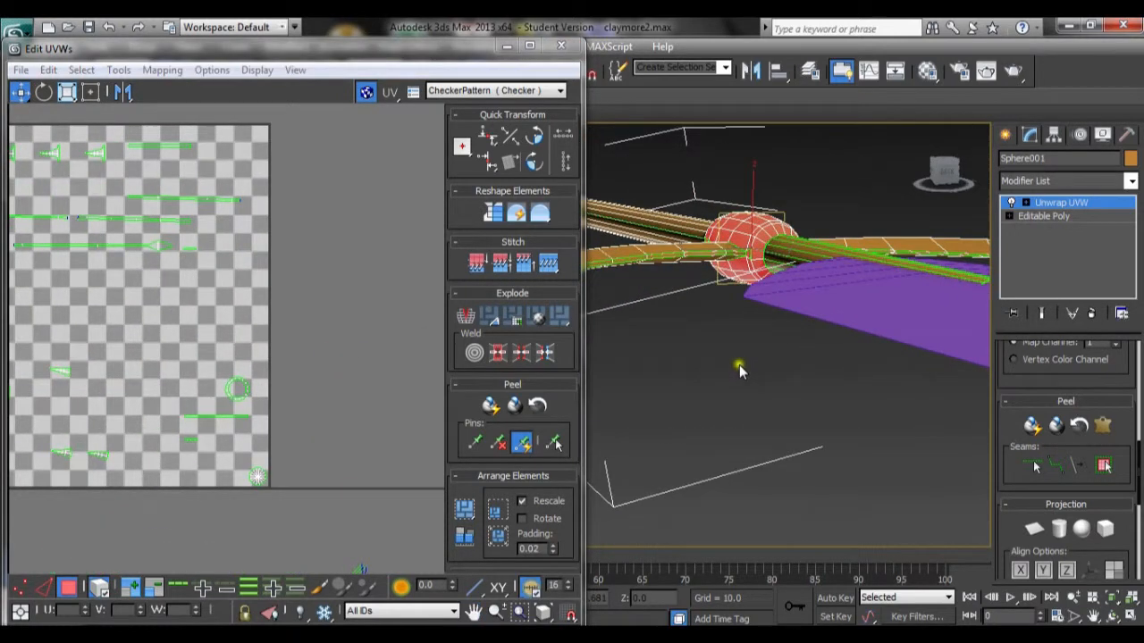
{"action": "left_click", "coordinate": [732, 253]}
{"action": "left_click", "coordinate": [681, 254]}
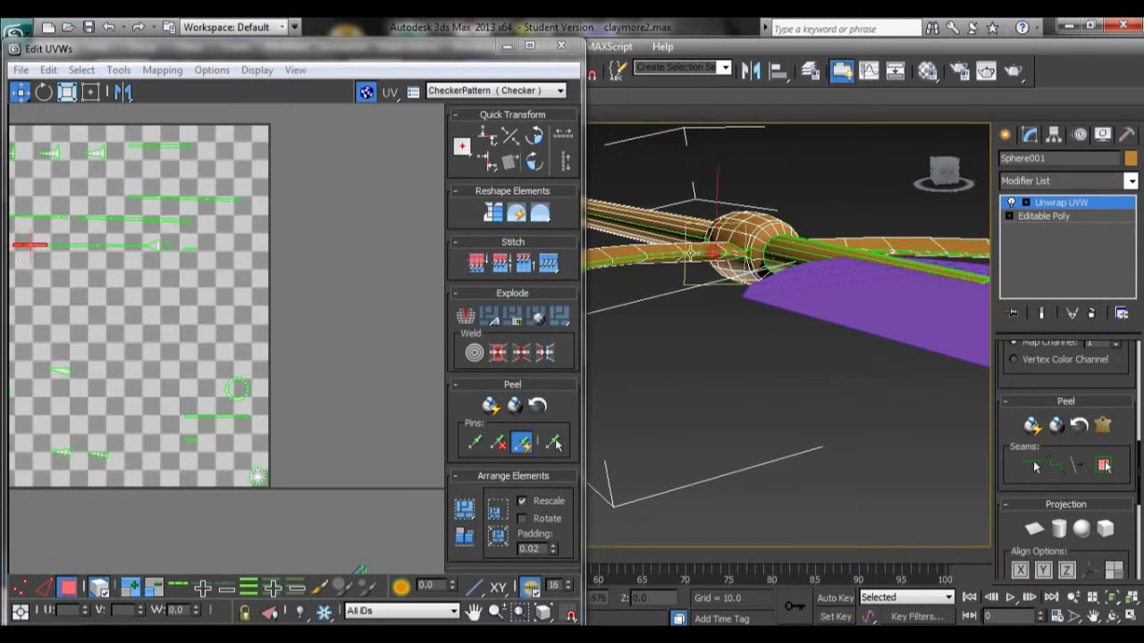
{"action": "left_click", "coordinate": [653, 320]}
{"action": "middle_click_drag", "start_coordinate": [654, 320], "coordinate": [651, 284], "text": "alt"}
{"action": "left_click", "coordinate": [627, 256], "text": "ctrl"}
{"action": "left_click", "coordinate": [662, 248], "text": "ctrl"}
{"action": "left_click", "coordinate": [709, 242], "text": "ctrl"}
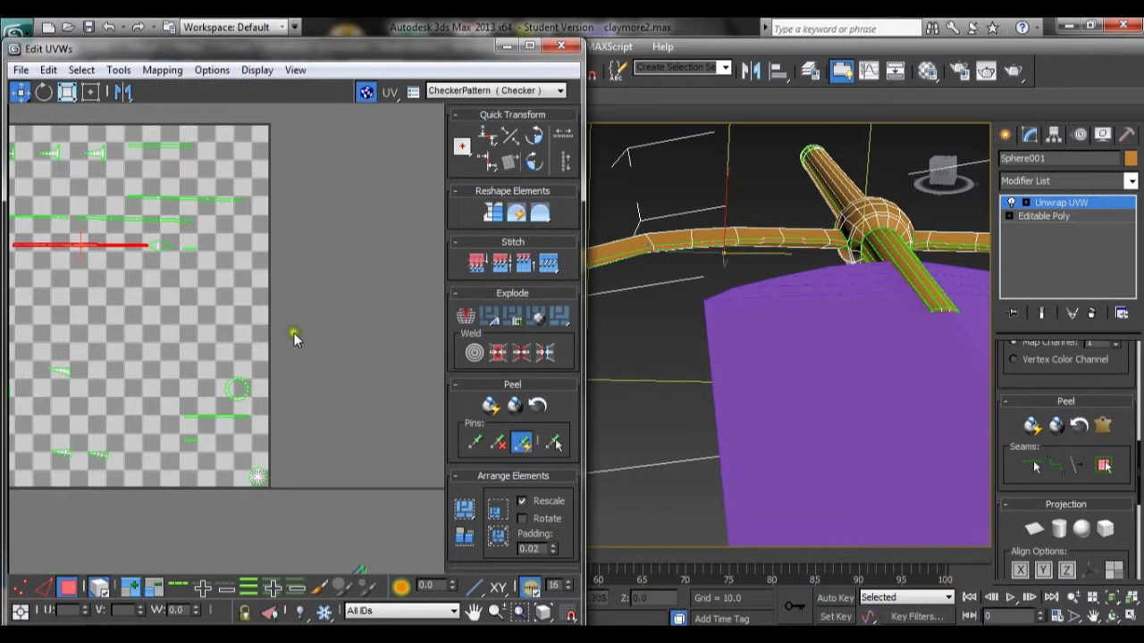
{"action": "scroll", "coordinate": [308, 329], "scroll_direction": "down", "scroll_amount": 3}
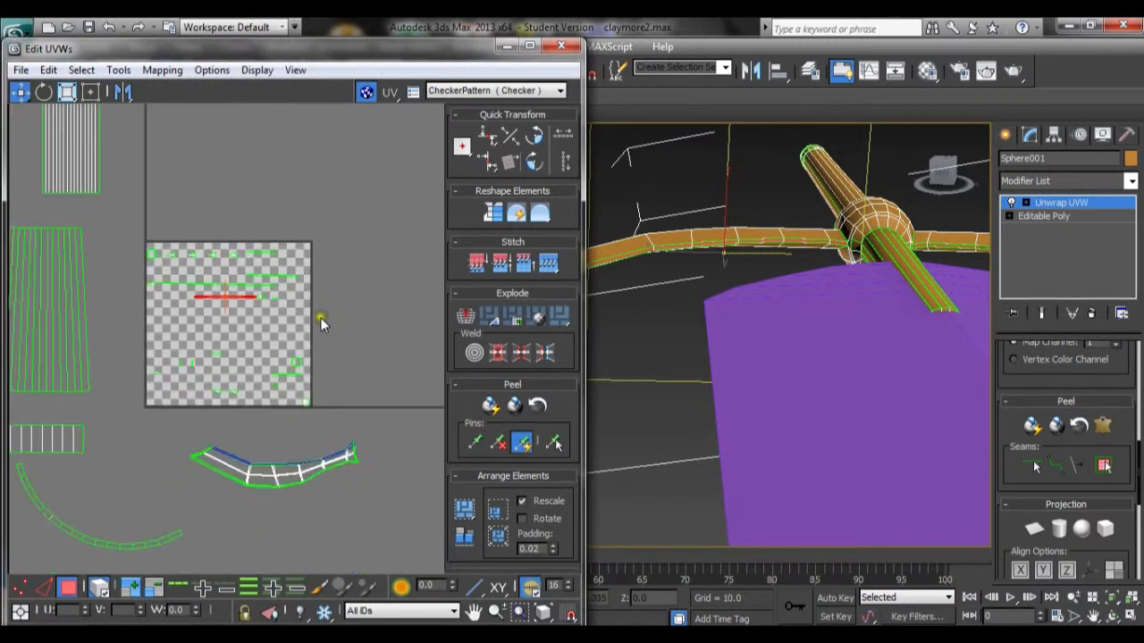
{"action": "left_click", "coordinate": [162, 70]}
{"action": "left_click", "coordinate": [179, 131]}
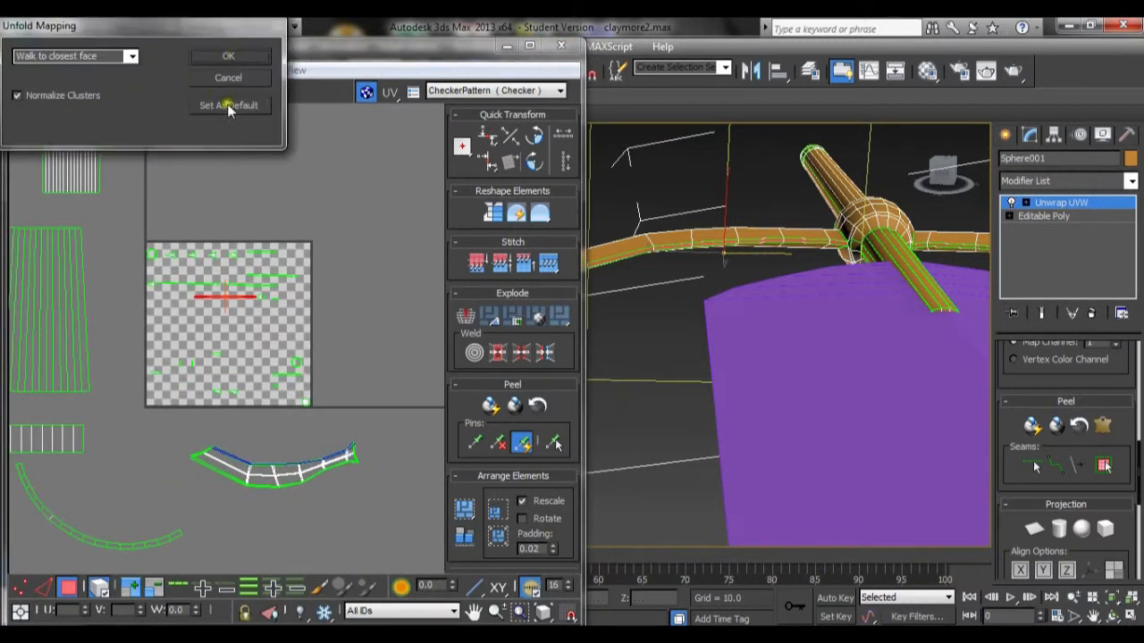
{"action": "left_click", "coordinate": [230, 55]}
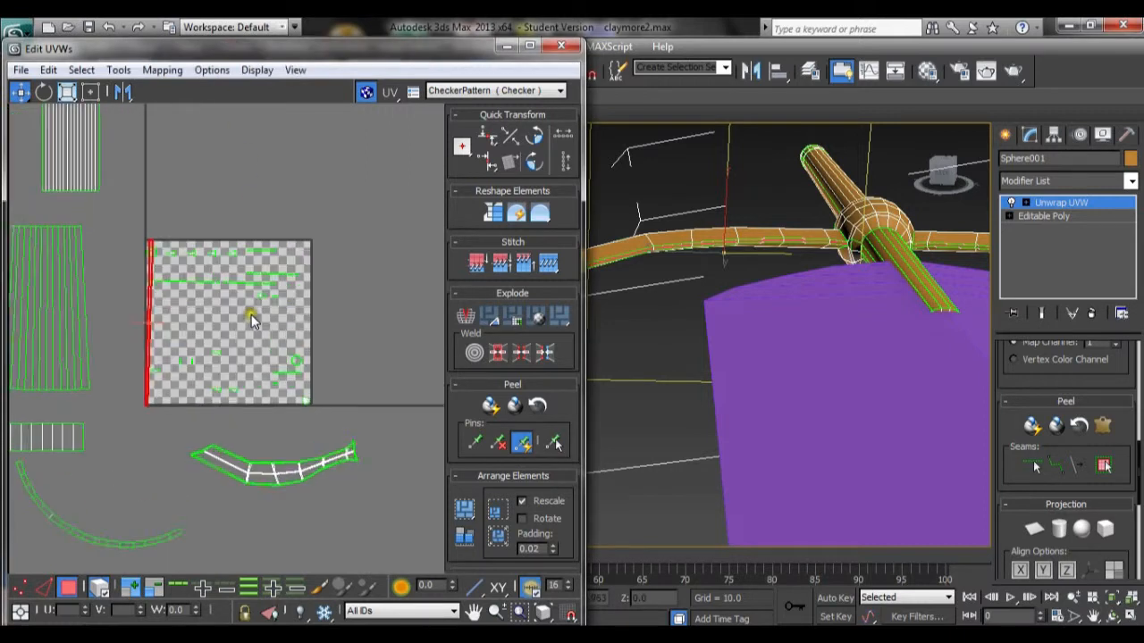
Step: Apply Flatten Mapping to the selected guard arm strip and move it above the texture square
{"action": "scroll", "coordinate": [251, 315], "scroll_direction": "up", "scroll_amount": 2}
{"action": "scroll", "coordinate": [251, 314], "scroll_direction": "up", "scroll_amount": 1}
{"action": "left_click", "coordinate": [162, 70]}
{"action": "left_click", "coordinate": [166, 84]}
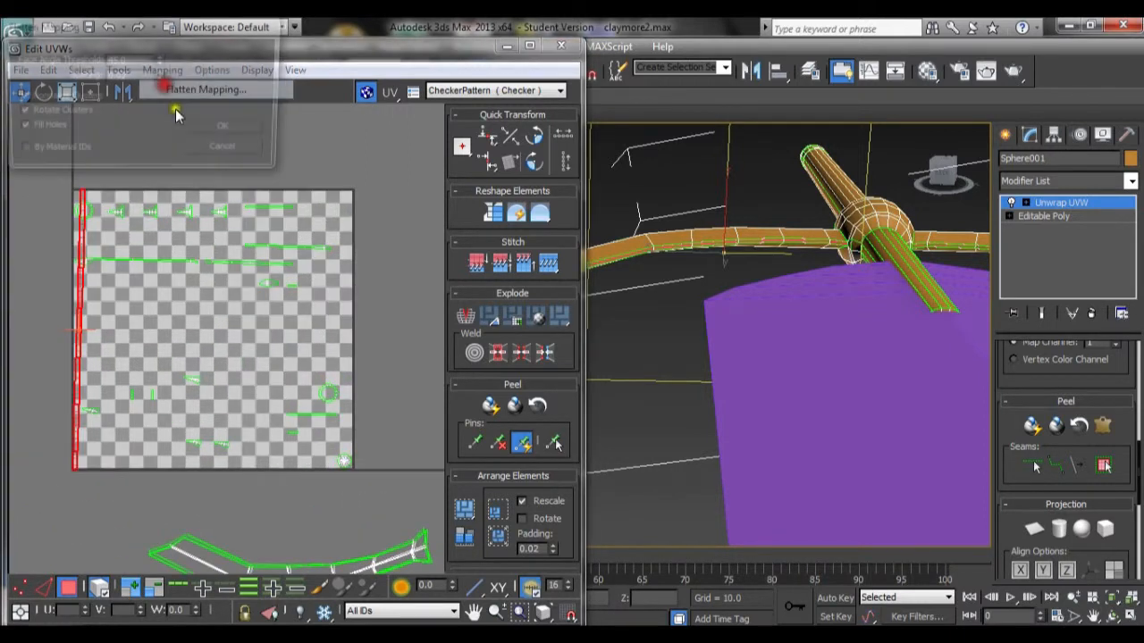
{"action": "left_click", "coordinate": [219, 127]}
{"action": "scroll", "coordinate": [251, 372], "scroll_direction": "down", "scroll_amount": 2}
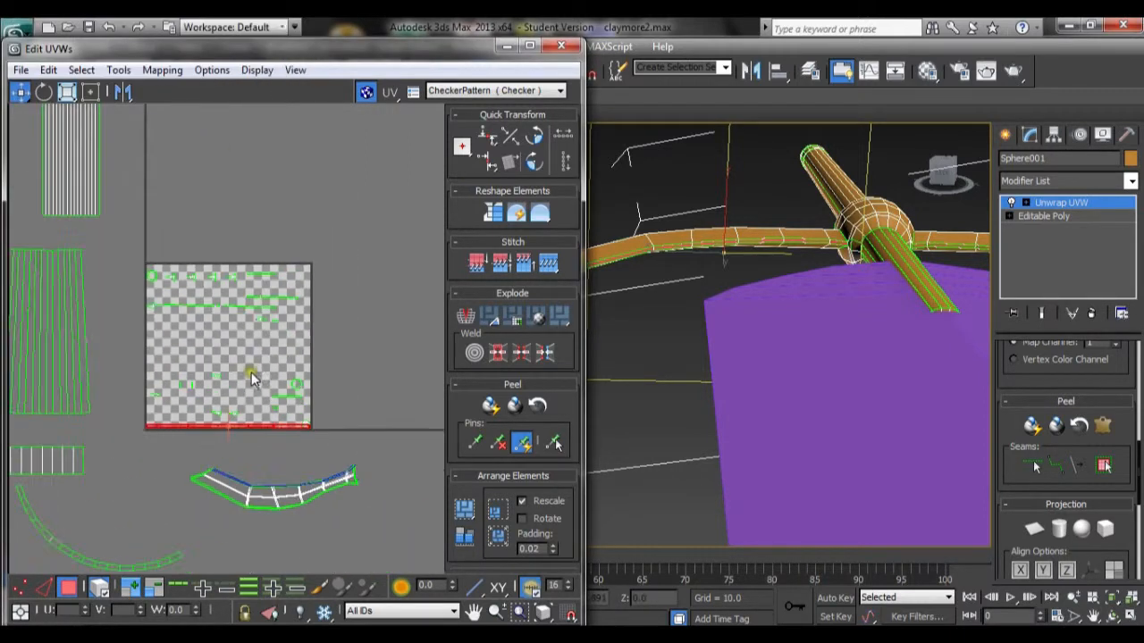
{"action": "left_click_drag", "start_coordinate": [240, 423], "coordinate": [259, 201]}
Step: Select the next row of guard arm faces, apply Flatten Mapping and move the strip above the texture square
{"action": "middle_click_drag", "start_coordinate": [608, 403], "coordinate": [640, 268], "text": "alt"}
{"action": "left_click", "coordinate": [608, 243]}
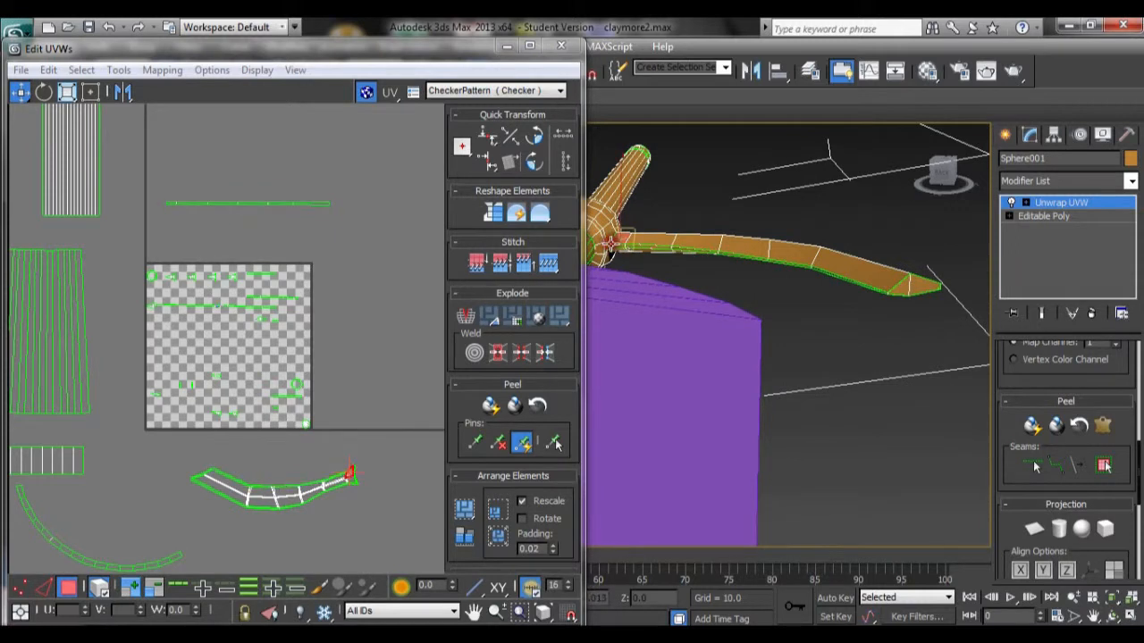
{"action": "left_click", "coordinate": [619, 247]}
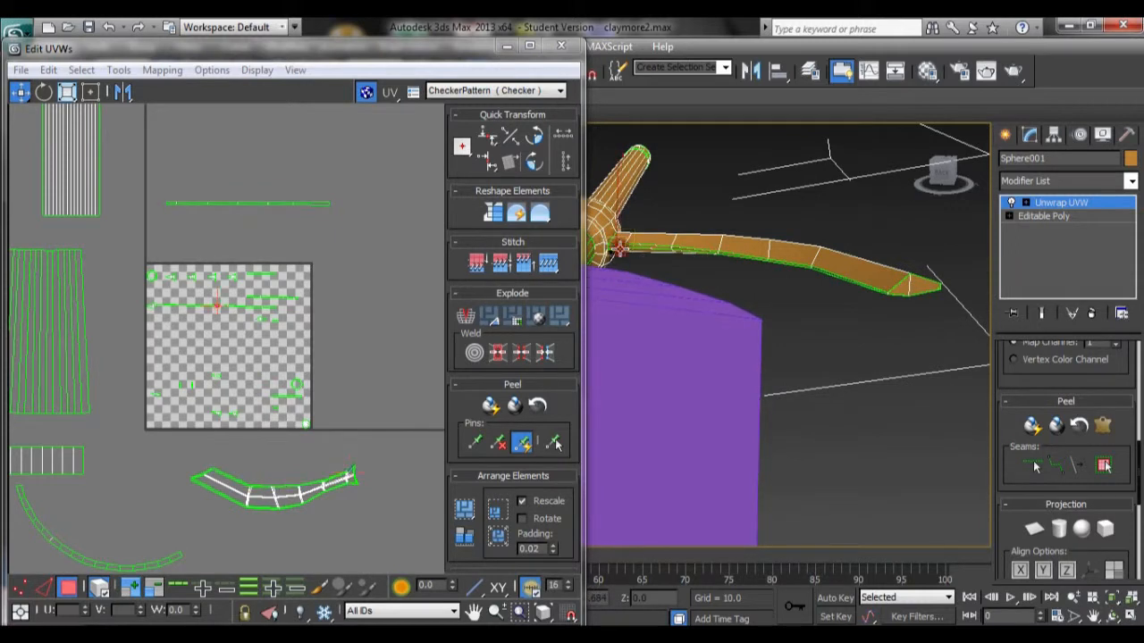
{"action": "left_click", "coordinate": [656, 246], "text": "ctrl"}
{"action": "left_click", "coordinate": [684, 252], "text": "ctrl"}
{"action": "left_click", "coordinate": [745, 258], "text": "ctrl"}
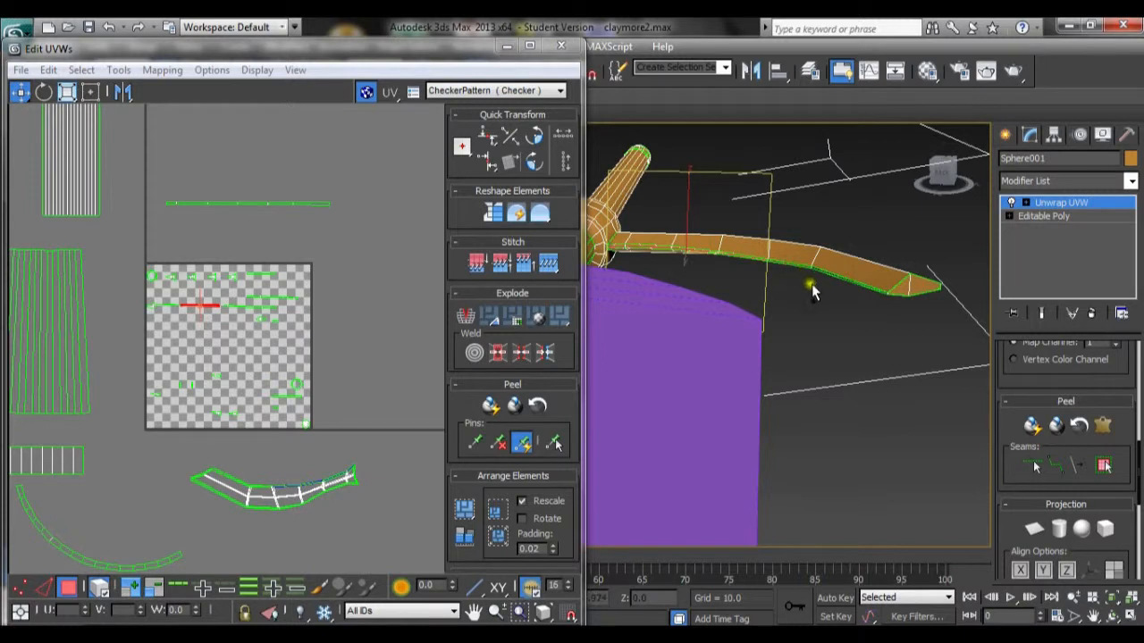
{"action": "scroll", "coordinate": [811, 284], "scroll_direction": "up", "scroll_amount": 3}
{"action": "middle_click_drag", "start_coordinate": [810, 282], "coordinate": [636, 281]}
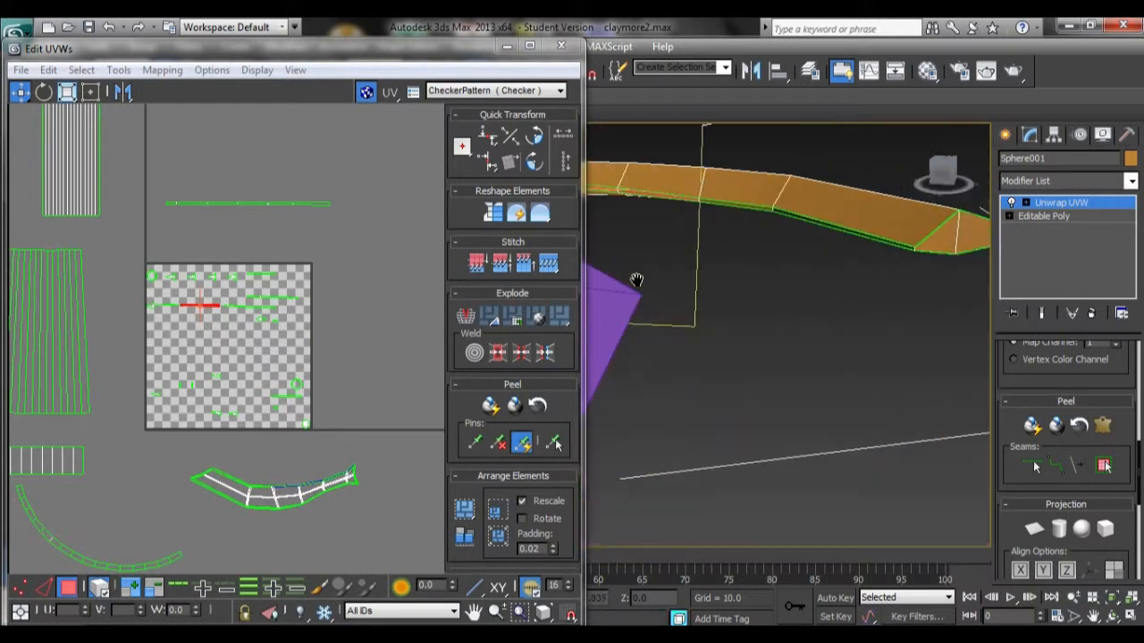
{"action": "left_click", "coordinate": [750, 207], "text": "ctrl"}
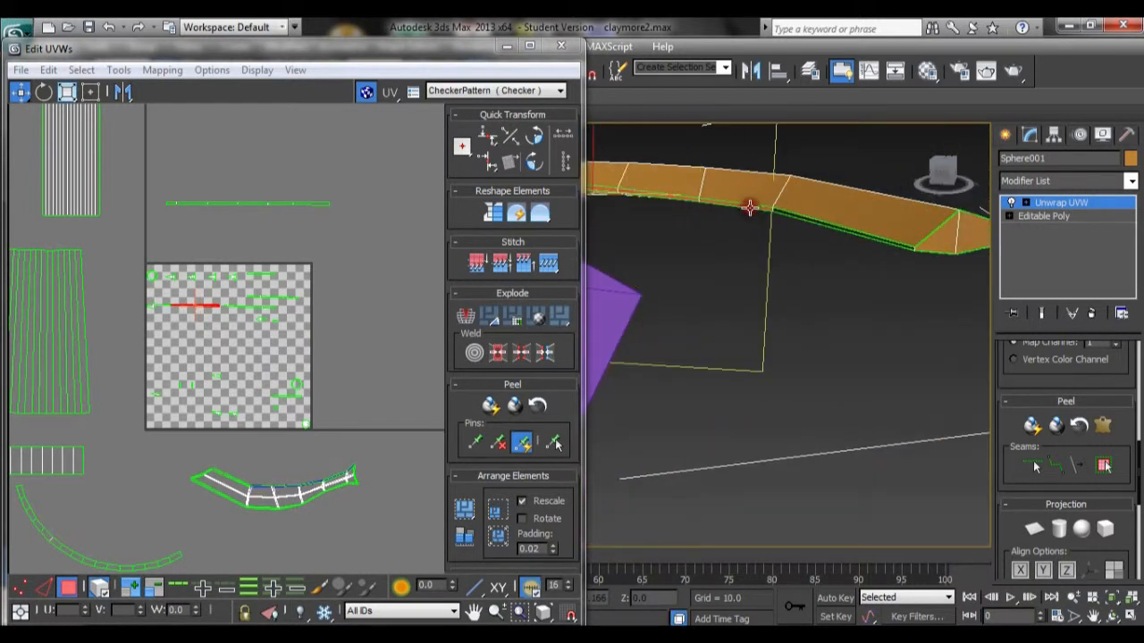
{"action": "left_click", "coordinate": [795, 216], "text": "ctrl"}
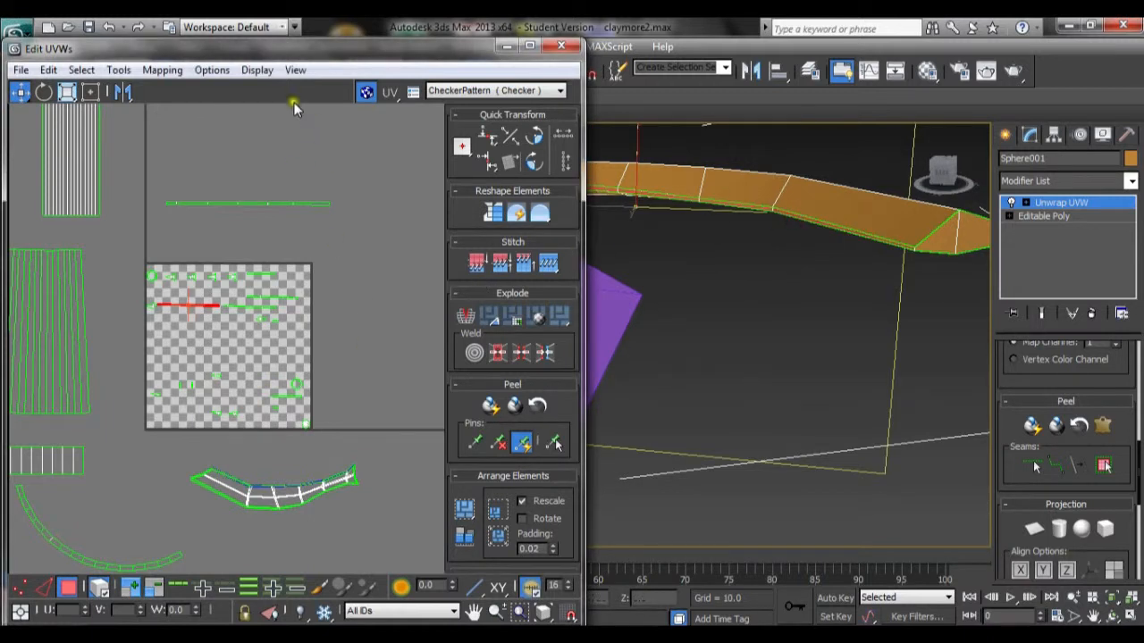
{"action": "left_click", "coordinate": [162, 69]}
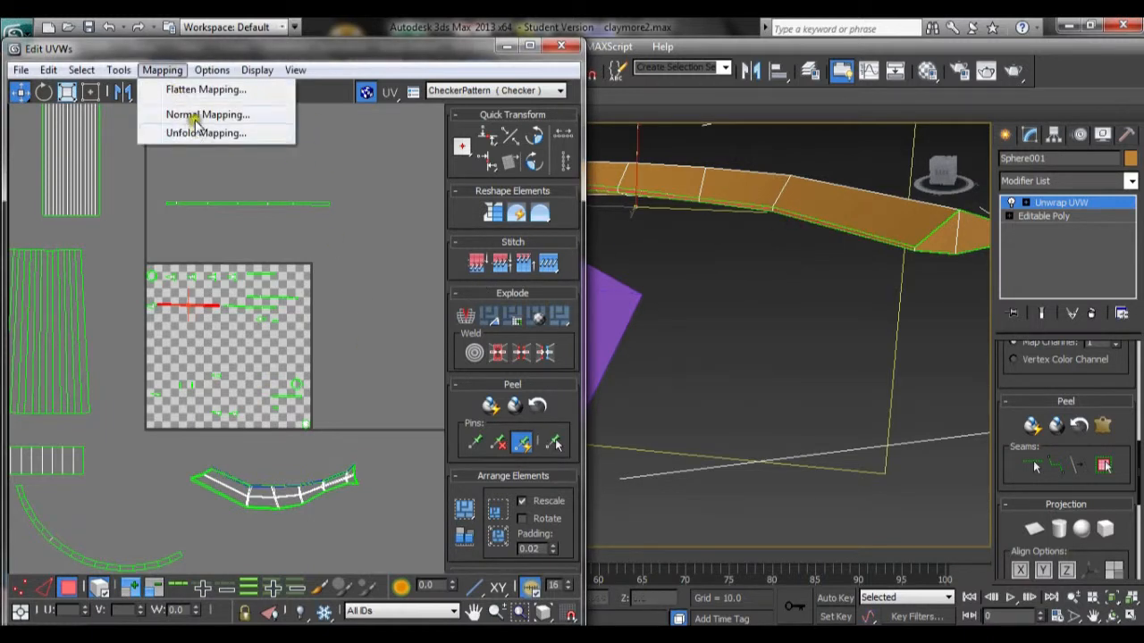
{"action": "left_click", "coordinate": [198, 92]}
{"action": "left_click", "coordinate": [214, 123]}
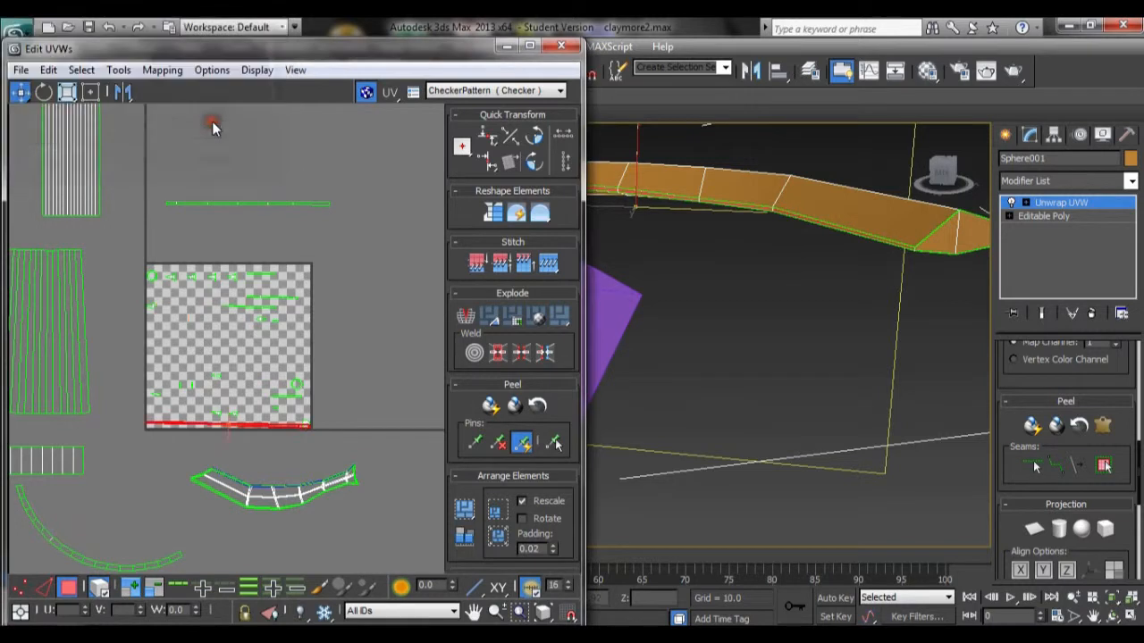
{"action": "left_click_drag", "start_coordinate": [295, 427], "coordinate": [311, 205]}
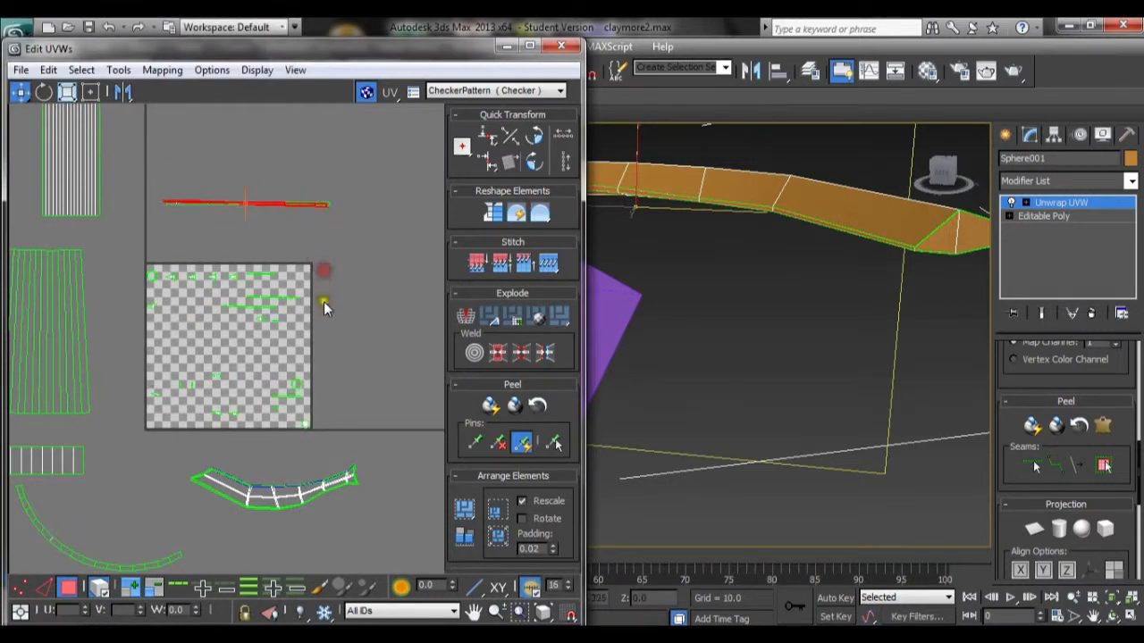
Step: Select another row of faces along the guard arm and apply Flatten Mapping to them
{"action": "middle_click_drag", "start_coordinate": [917, 295], "coordinate": [881, 242], "text": "alt"}
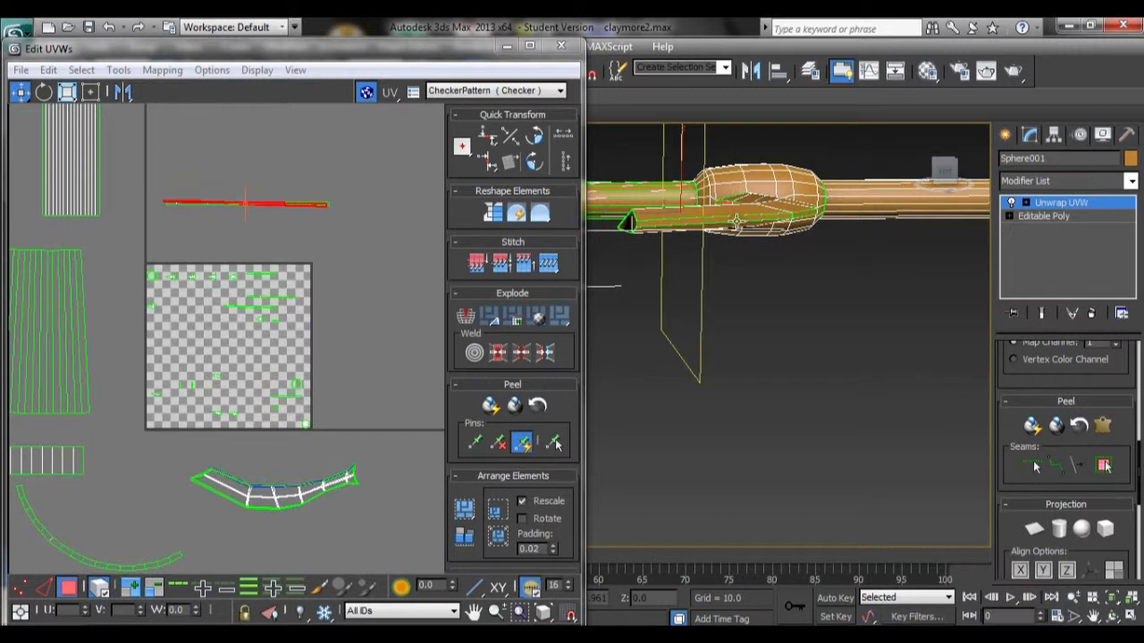
{"action": "left_click", "coordinate": [786, 218]}
{"action": "middle_click_drag", "start_coordinate": [869, 234], "coordinate": [718, 223], "text": "alt"}
{"action": "left_click", "coordinate": [718, 208]}
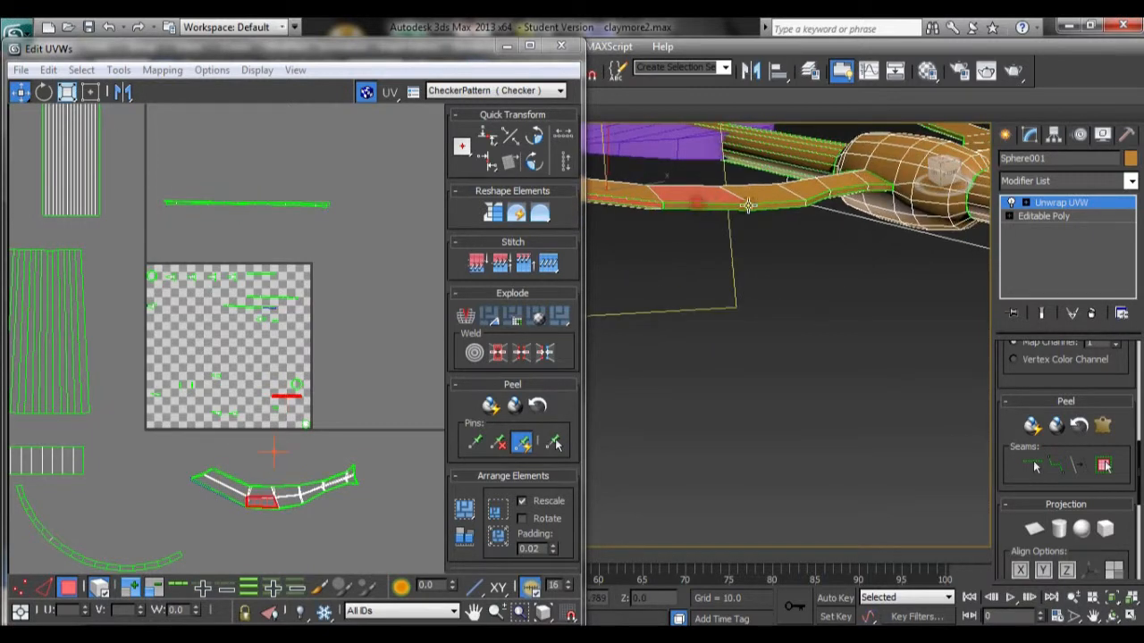
{"action": "left_click", "coordinate": [647, 208]}
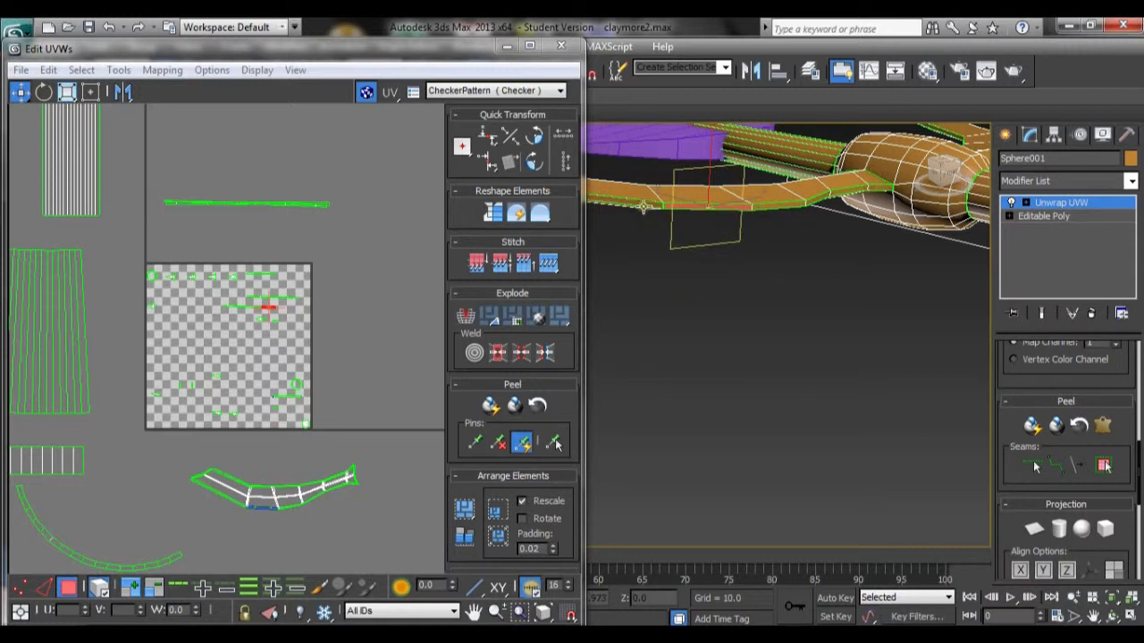
{"action": "left_click", "coordinate": [796, 203]}
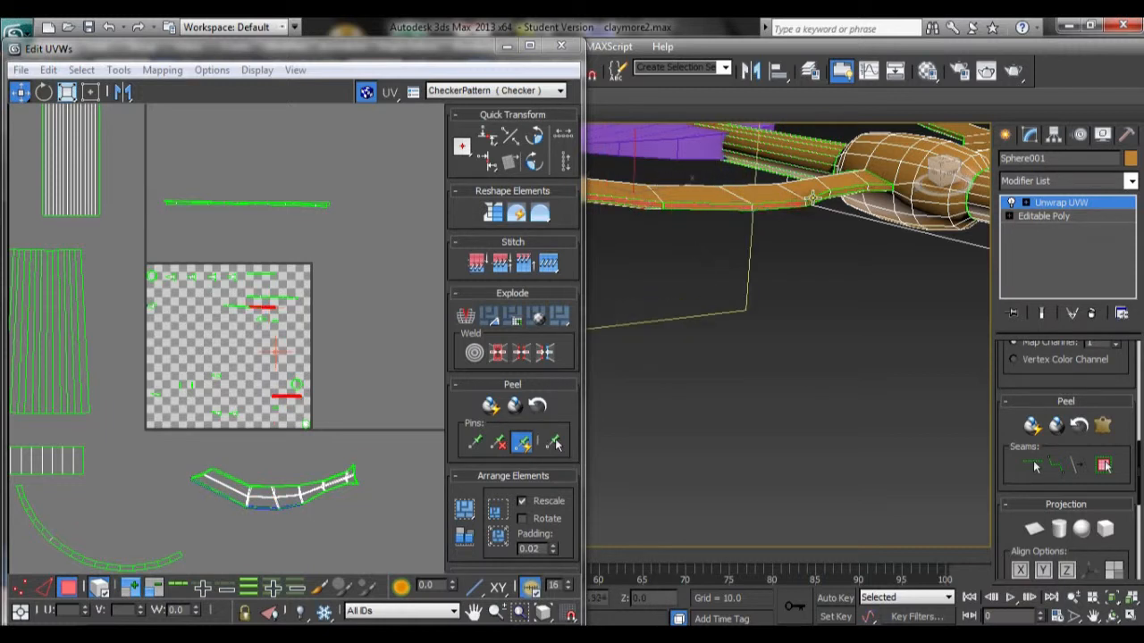
{"action": "left_click", "coordinate": [817, 197], "text": "ctrl"}
{"action": "left_click", "coordinate": [846, 191], "text": "ctrl"}
{"action": "left_click", "coordinate": [872, 187], "text": "ctrl"}
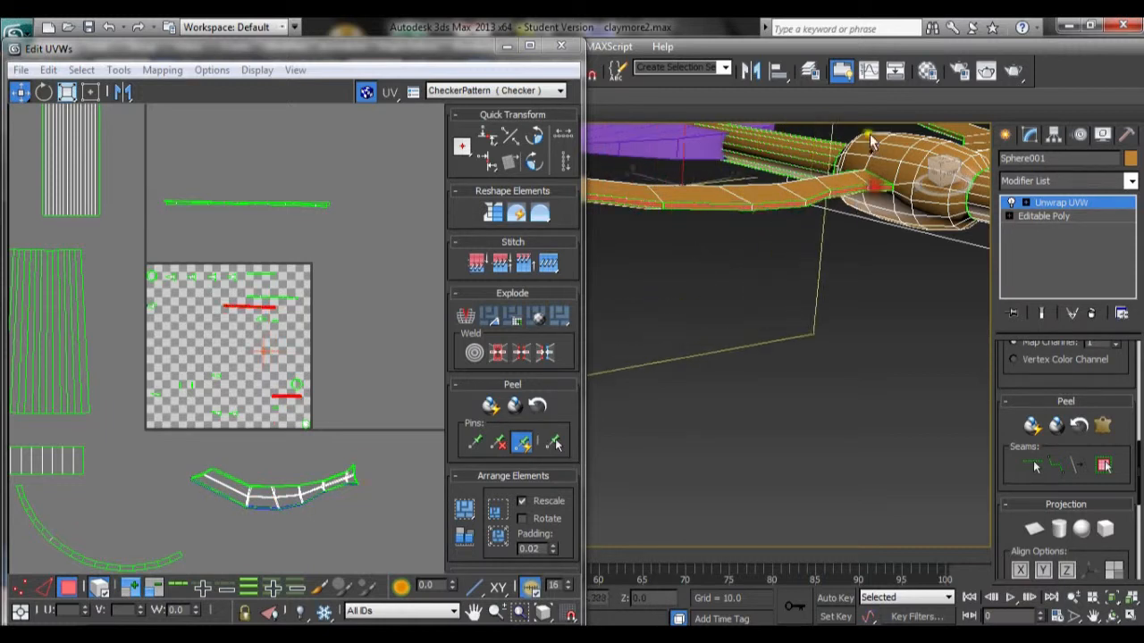
{"action": "left_click", "coordinate": [162, 69]}
{"action": "left_click", "coordinate": [166, 90]}
{"action": "left_click", "coordinate": [224, 119]}
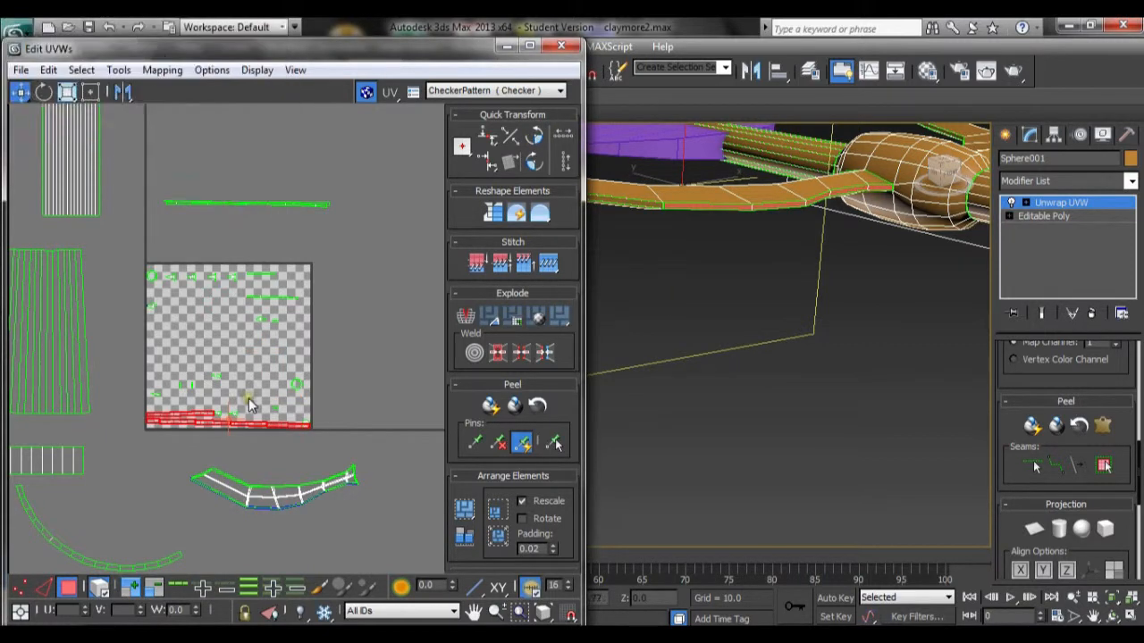
Step: Apply Unfold Mapping to the selected guard arm strip and move it above the texture square
{"action": "left_click", "coordinate": [161, 70]}
{"action": "left_click", "coordinate": [221, 133]}
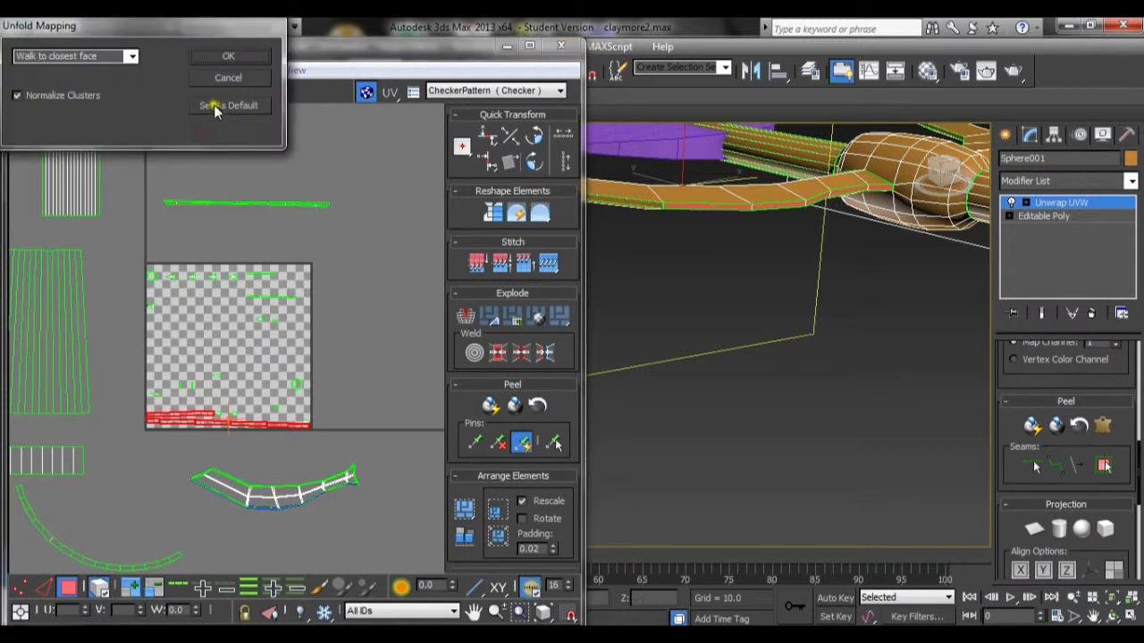
{"action": "left_click", "coordinate": [219, 59]}
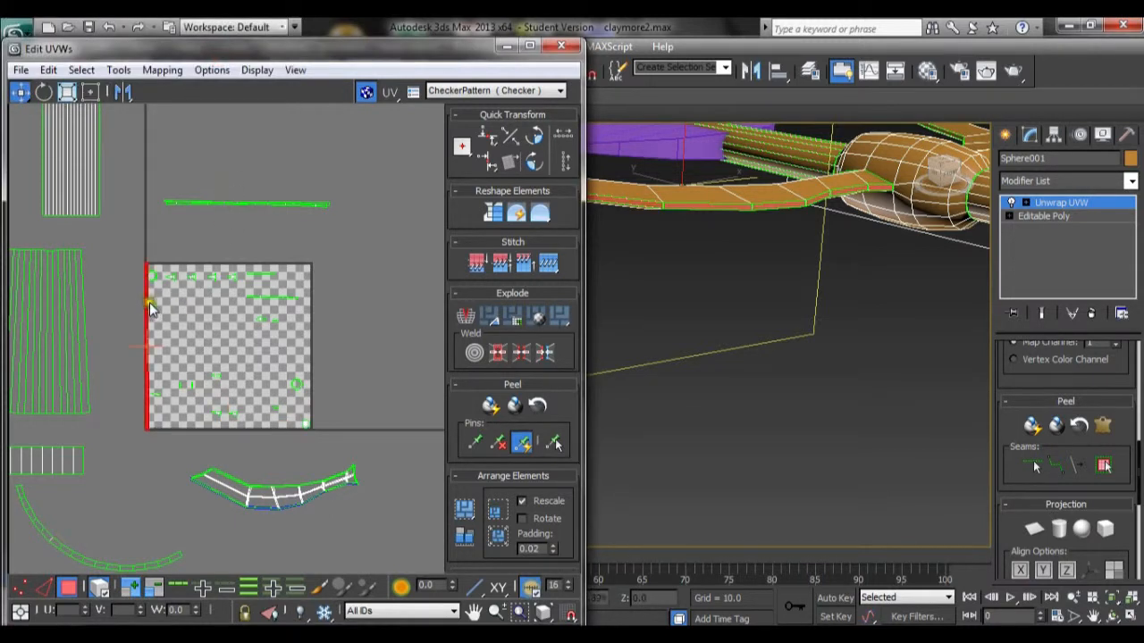
{"action": "left_click_drag", "start_coordinate": [148, 298], "coordinate": [272, 148]}
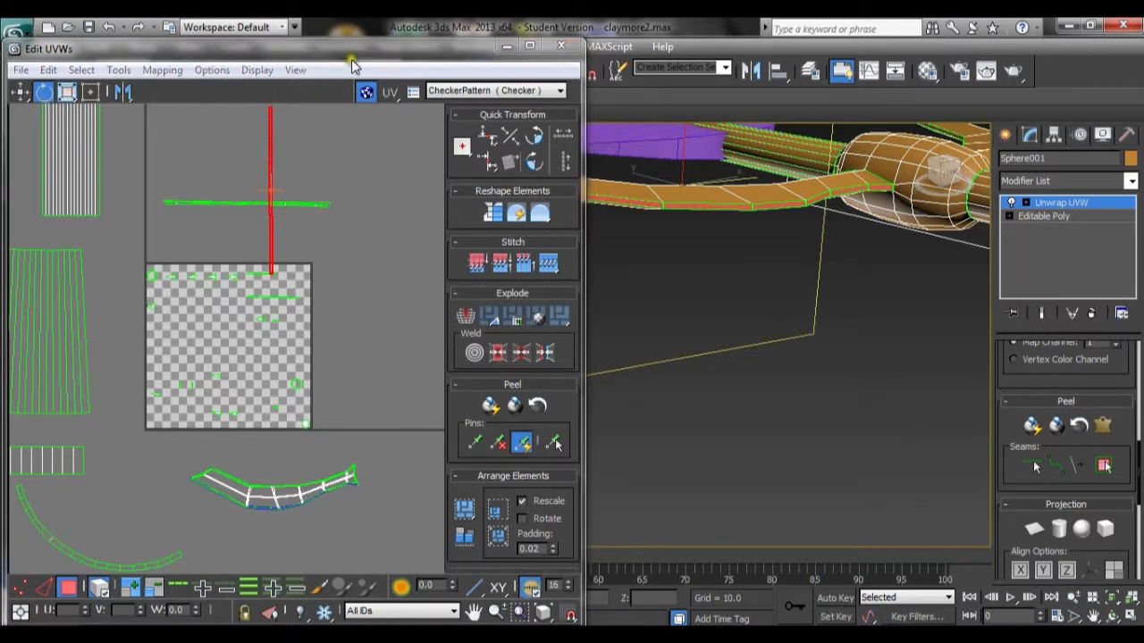
Step: Rotate the guard arm strip to horizontal and position it beside the other strips above the texture square
{"action": "left_click_drag", "start_coordinate": [351, 53], "coordinate": [362, 96]}
{"action": "left_click", "coordinate": [533, 69]}
{"action": "left_click_drag", "start_coordinate": [281, 159], "coordinate": [223, 243]}
{"action": "left_click", "coordinate": [536, 70]}
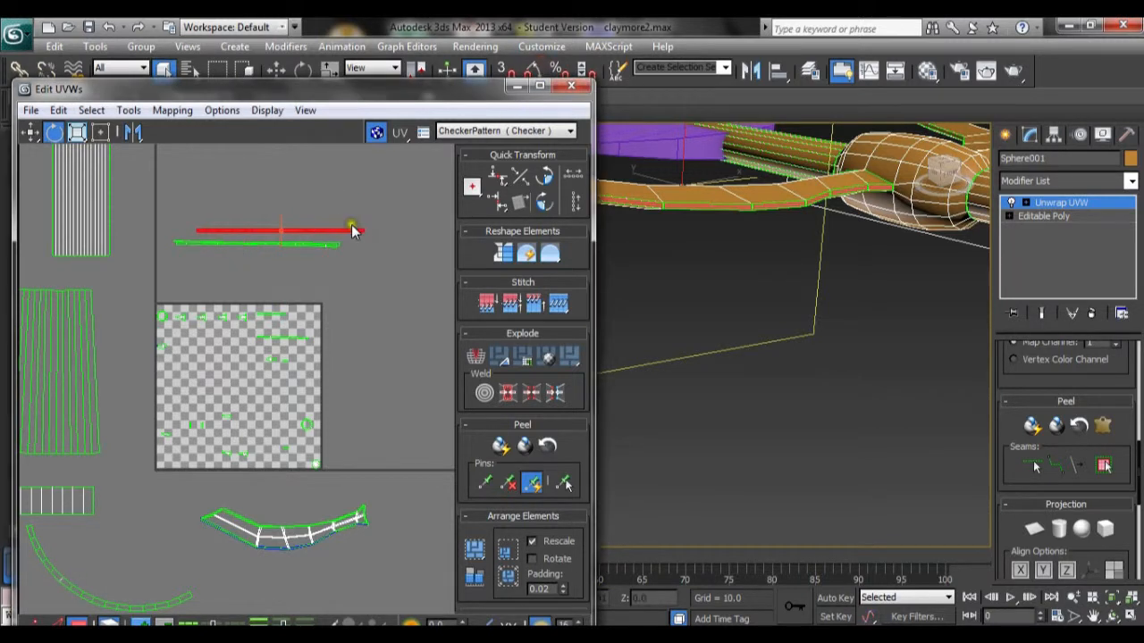
{"action": "key", "text": "w"}
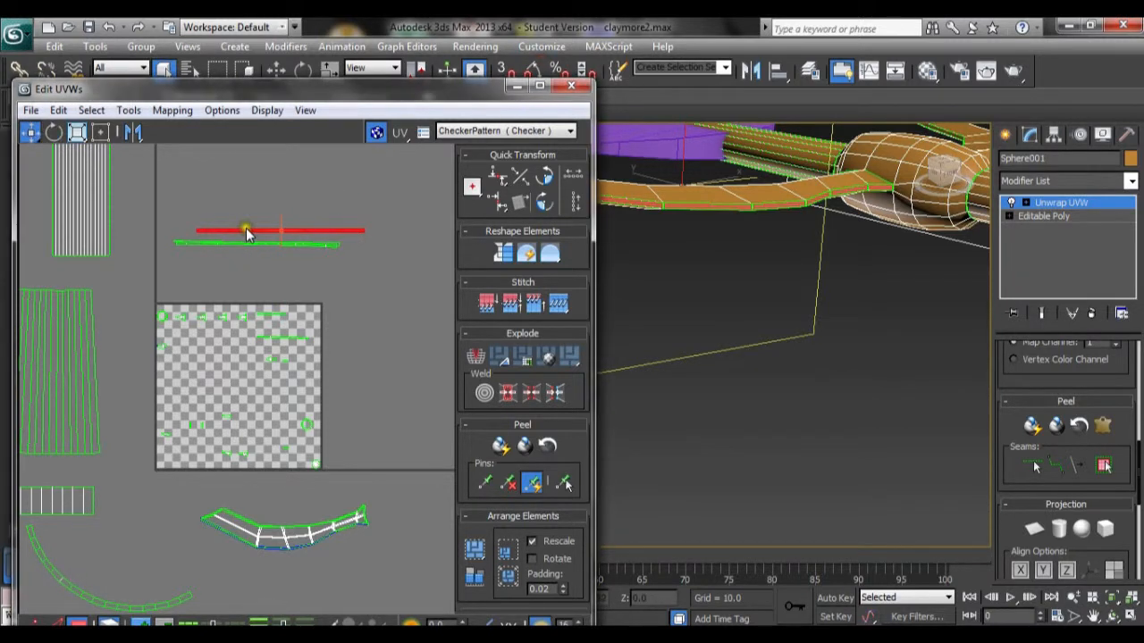
{"action": "left_click_drag", "start_coordinate": [248, 234], "coordinate": [236, 237]}
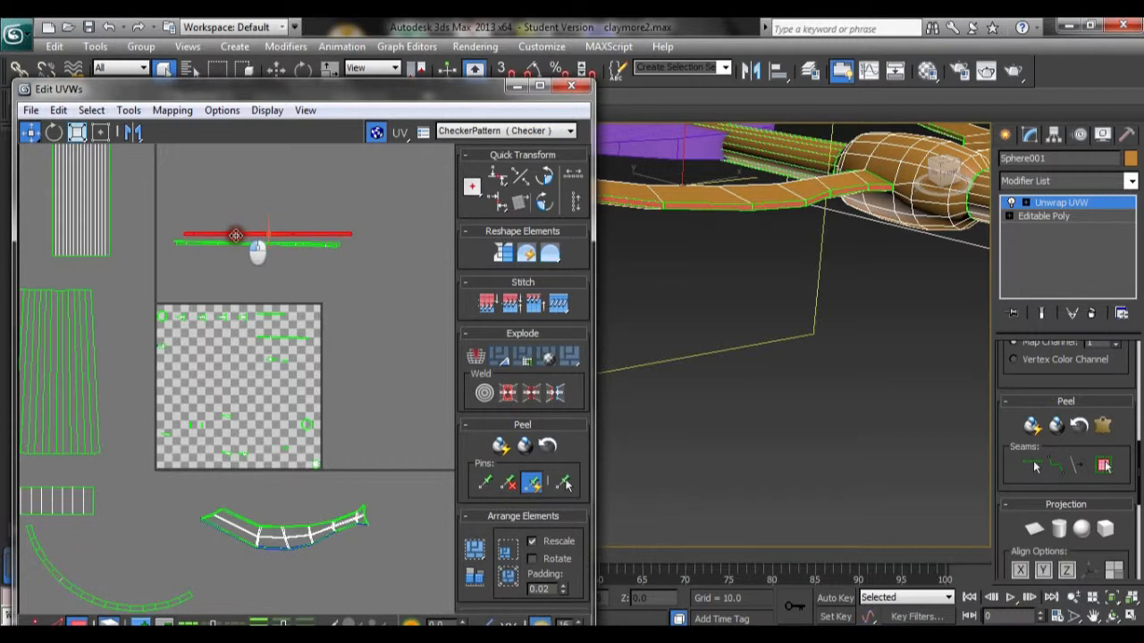